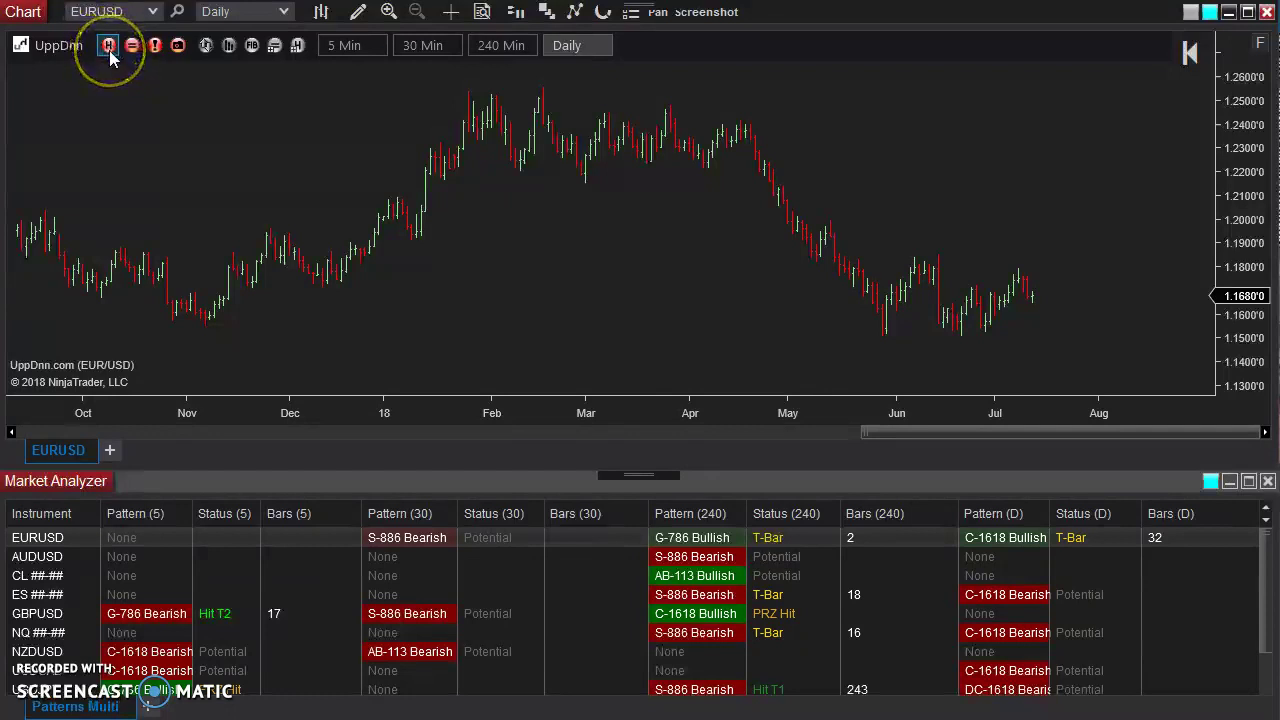
Sketch lines along the X-A, A-B and B-C swings between the November low and late-March high, and remove them
{"action": "left_click", "coordinate": [357, 11]}
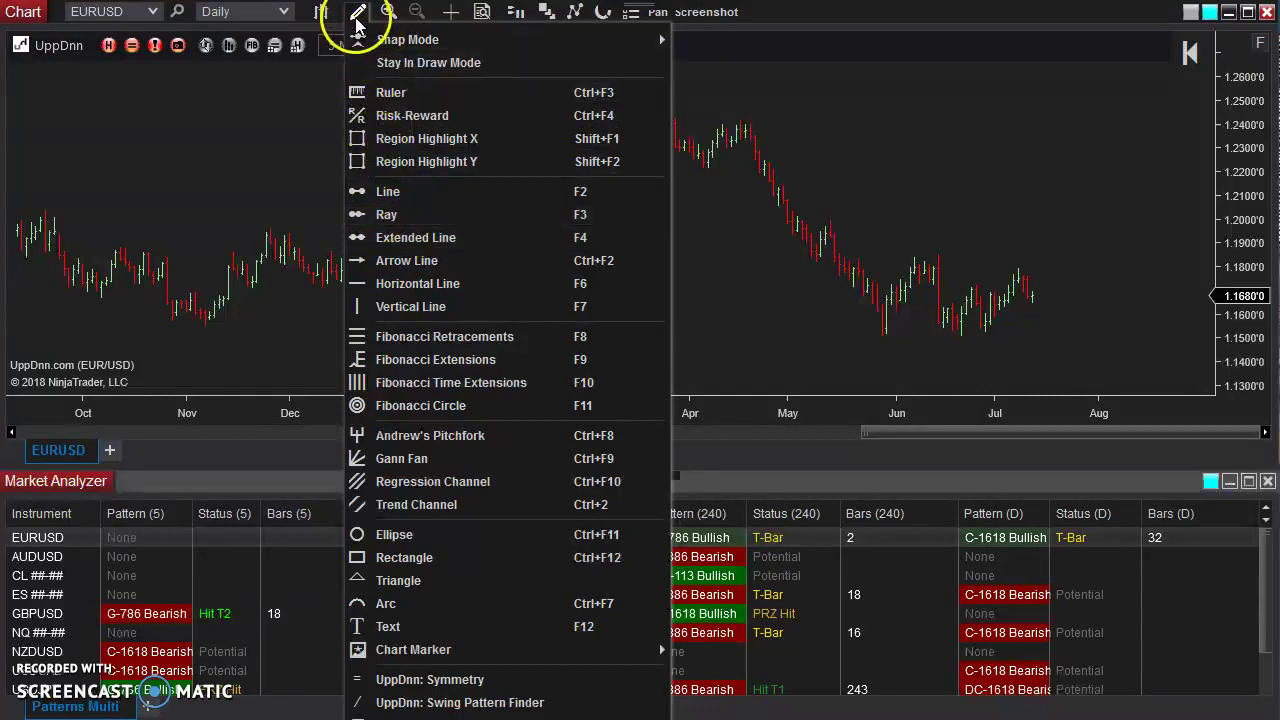
{"action": "left_click", "coordinate": [502, 704]}
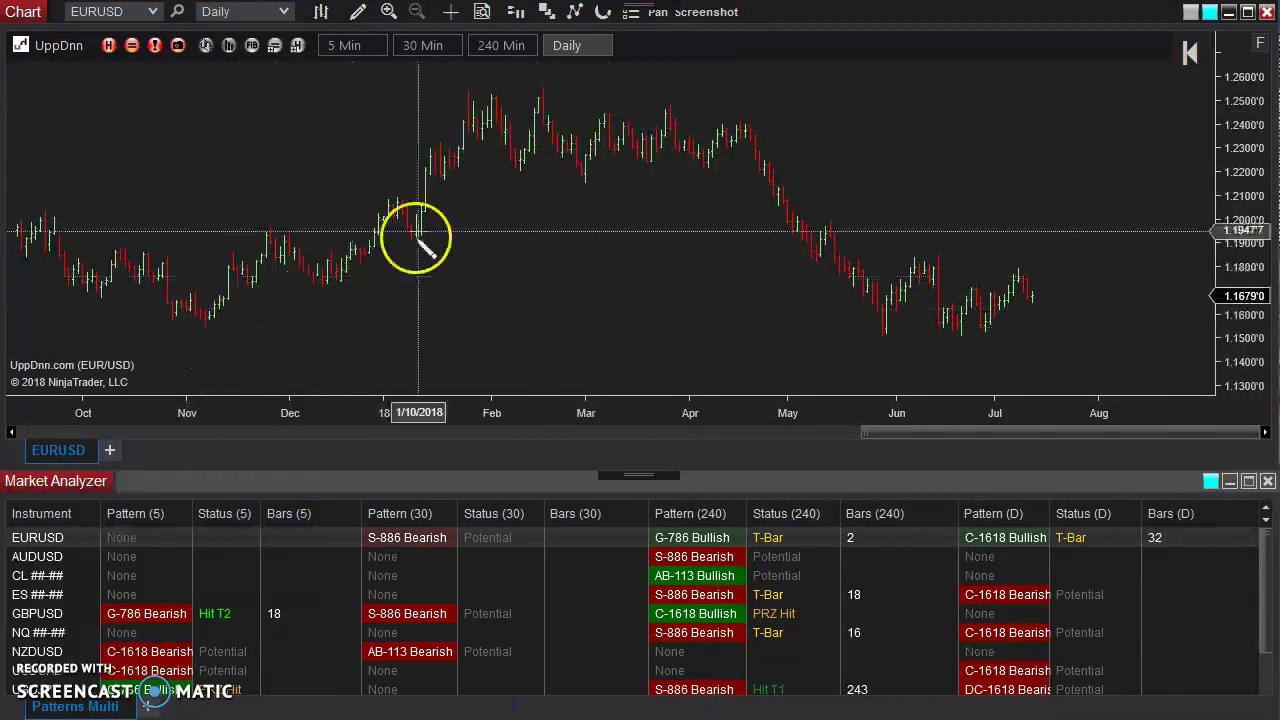
{"action": "left_click", "coordinate": [321, 127]}
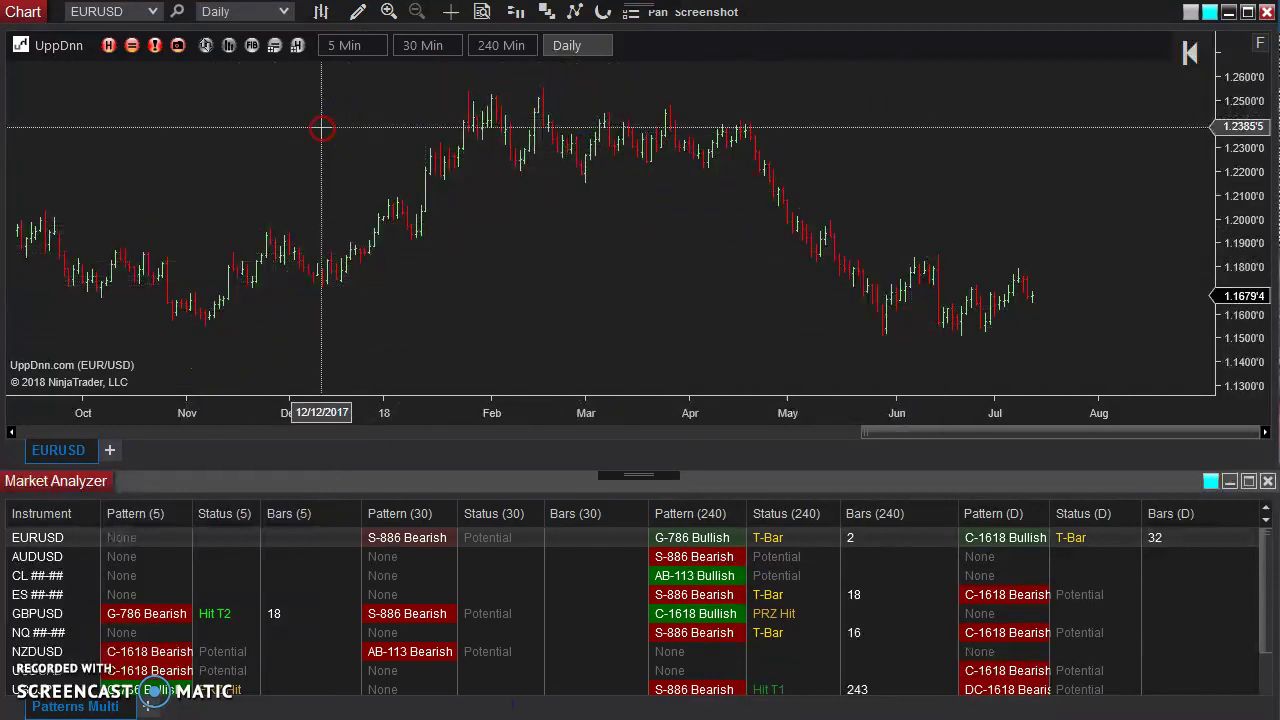
{"action": "left_click", "coordinate": [544, 87]}
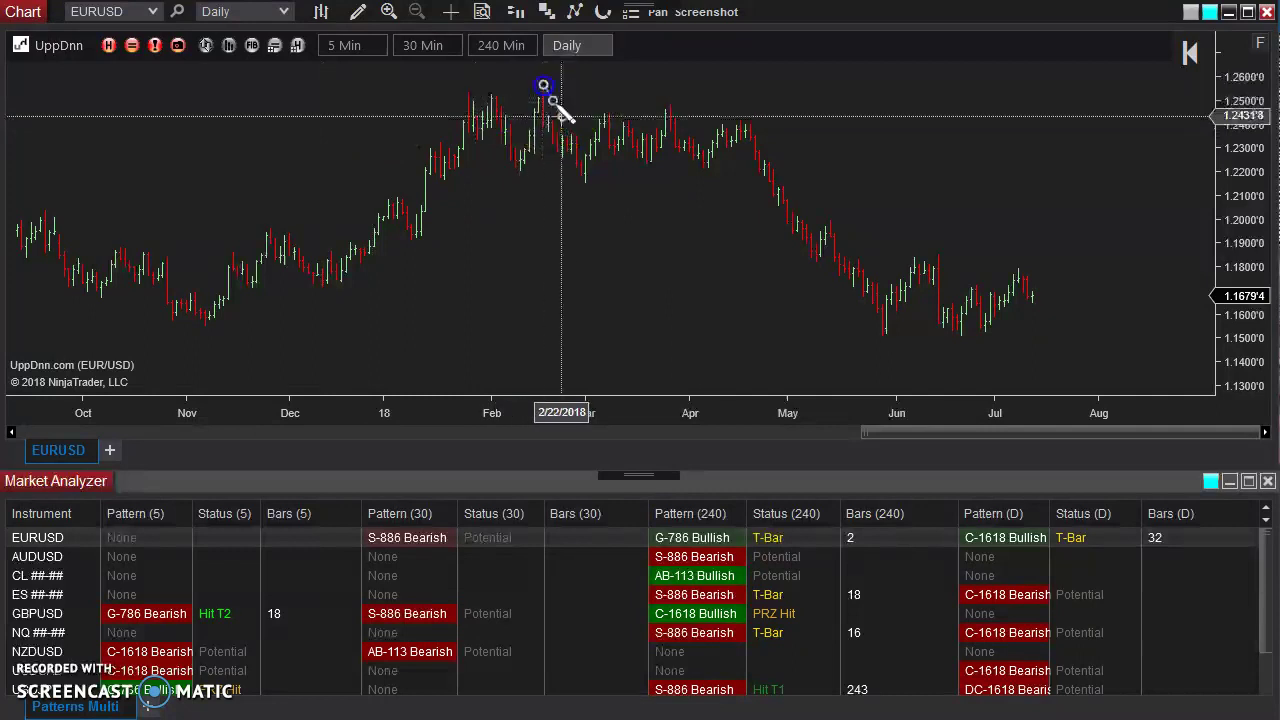
{"action": "left_click", "coordinate": [577, 187]}
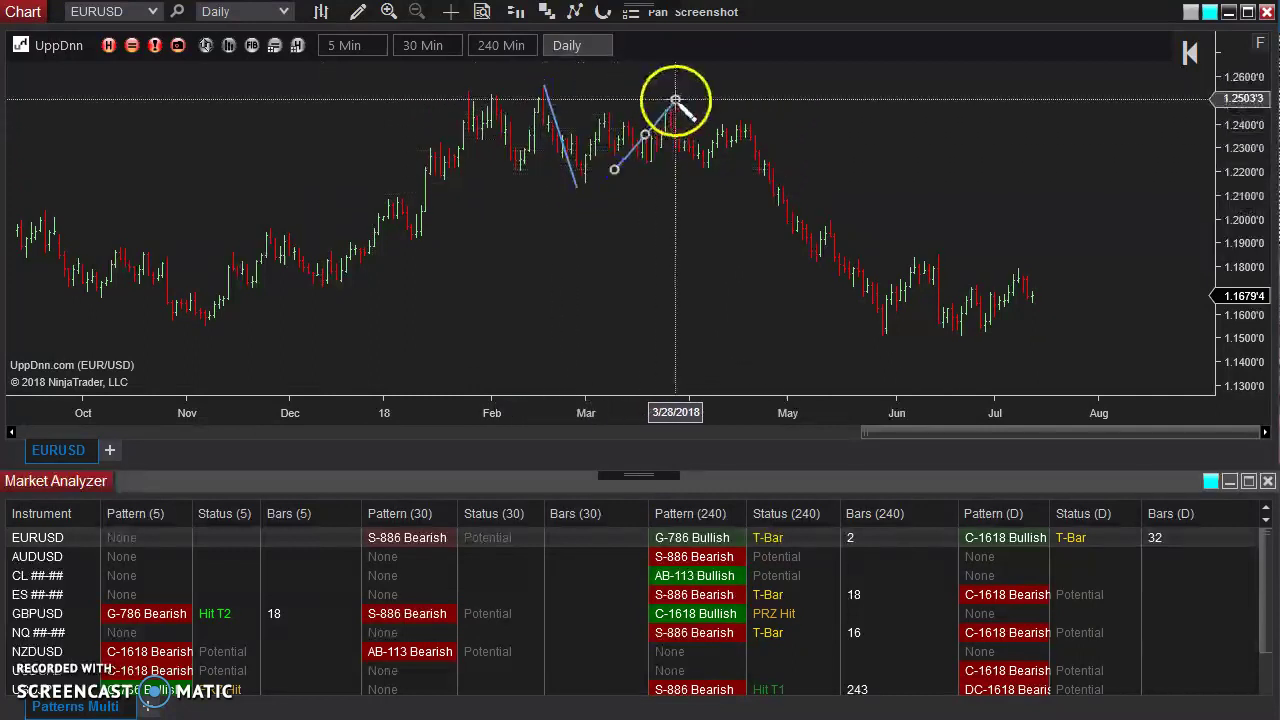
{"action": "left_click", "coordinate": [667, 107]}
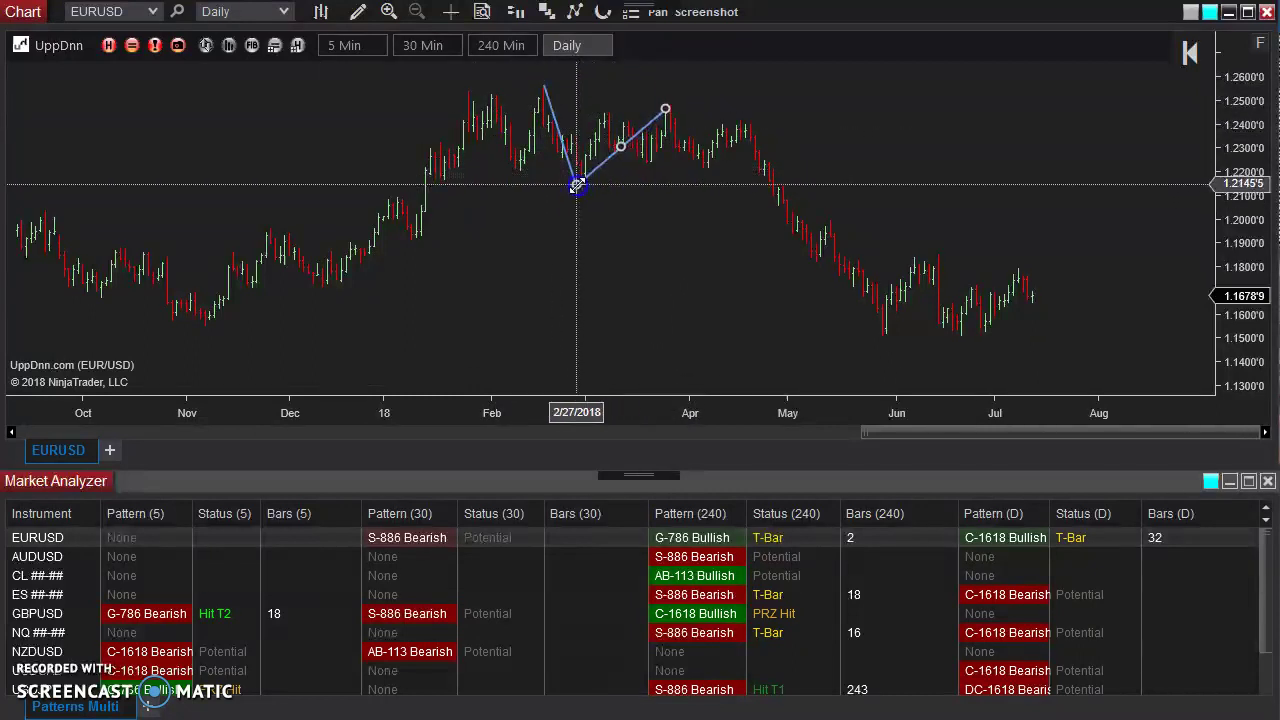
{"action": "left_click_drag", "start_coordinate": [545, 91], "coordinate": [215, 322]}
{"action": "left_click_drag", "start_coordinate": [661, 108], "coordinate": [604, 163]}
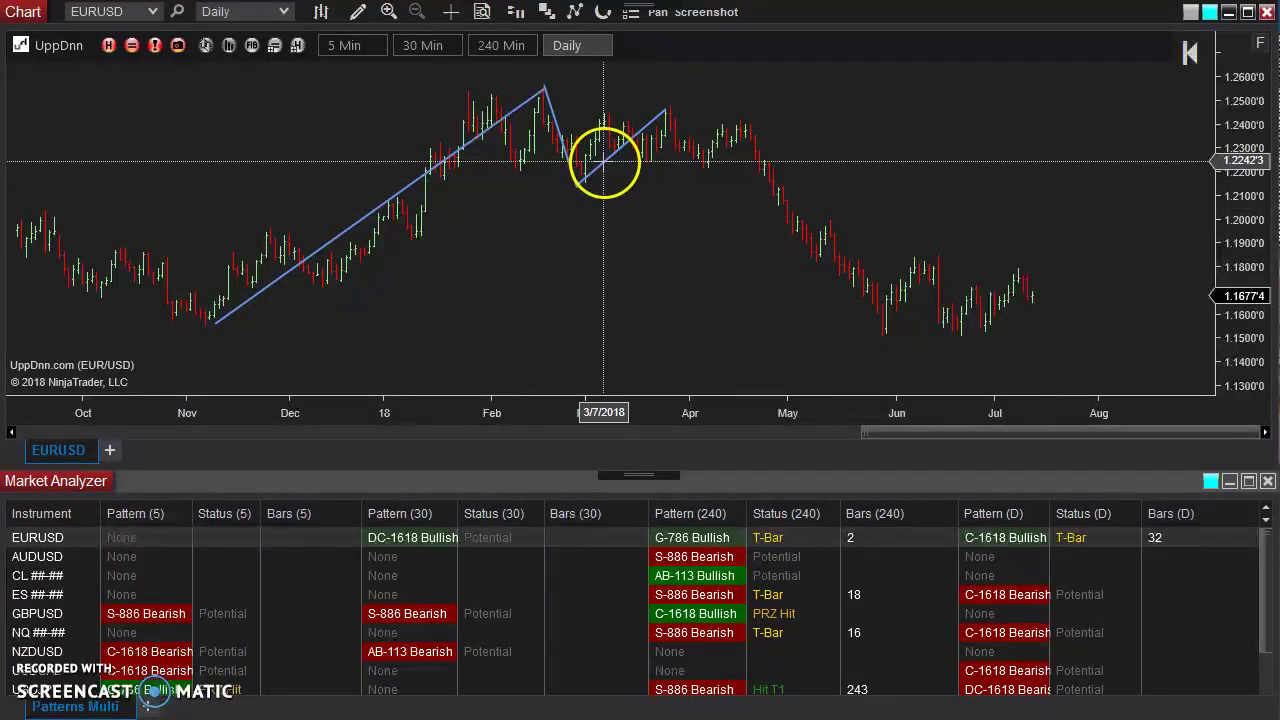
{"action": "left_click", "coordinate": [508, 108]}
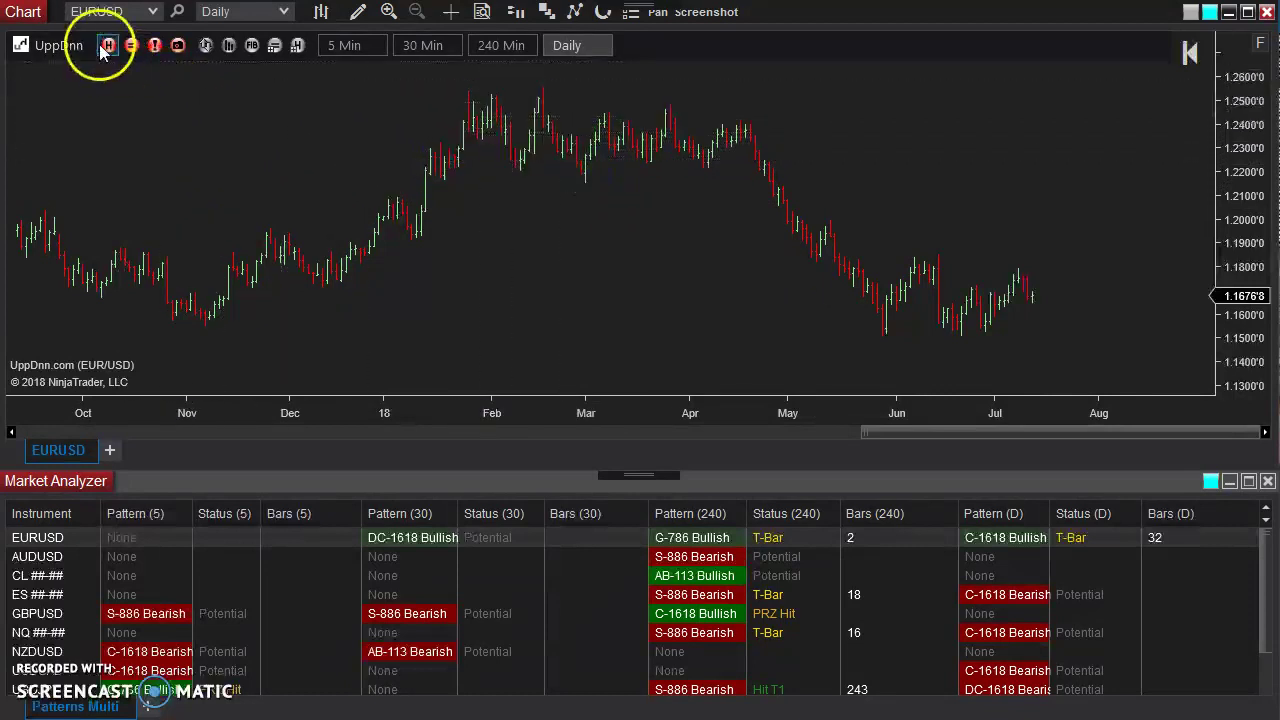
Draw a Swing Pattern Finder object between the 3/27/2018 high and the 1/9/2018 low on the EURUSD daily chart
{"action": "left_click", "coordinate": [670, 100]}
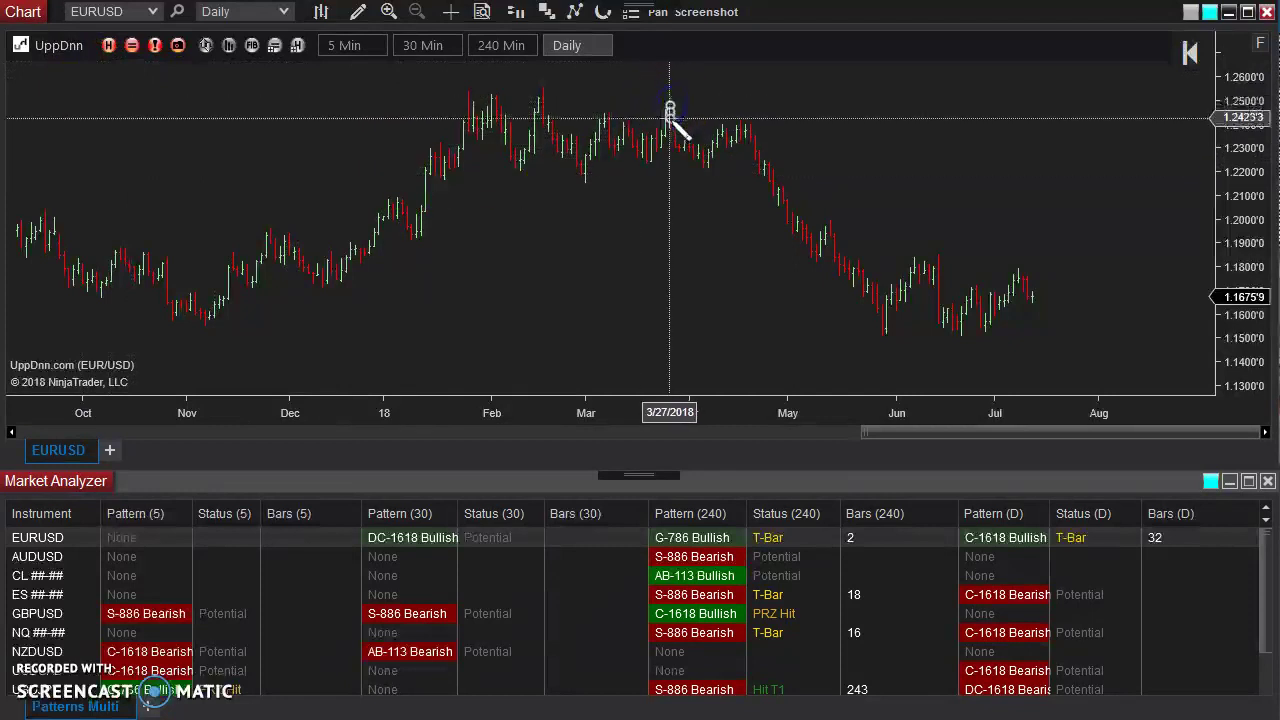
{"action": "left_click", "coordinate": [648, 140]}
{"action": "mouse_move", "coordinate": [646, 145]}
{"action": "left_mouse_down"}
{"action": "mouse_move", "coordinate": [560, 180]}
{"action": "mouse_move", "coordinate": [443, 280]}
{"action": "mouse_move", "coordinate": [349, 337]}
{"action": "mouse_move", "coordinate": [129, 371]}
{"action": "mouse_move", "coordinate": [290, 325]}
{"action": "mouse_move", "coordinate": [293, 362]}
{"action": "mouse_move", "coordinate": [414, 314]}
{"action": "left_mouse_up"}
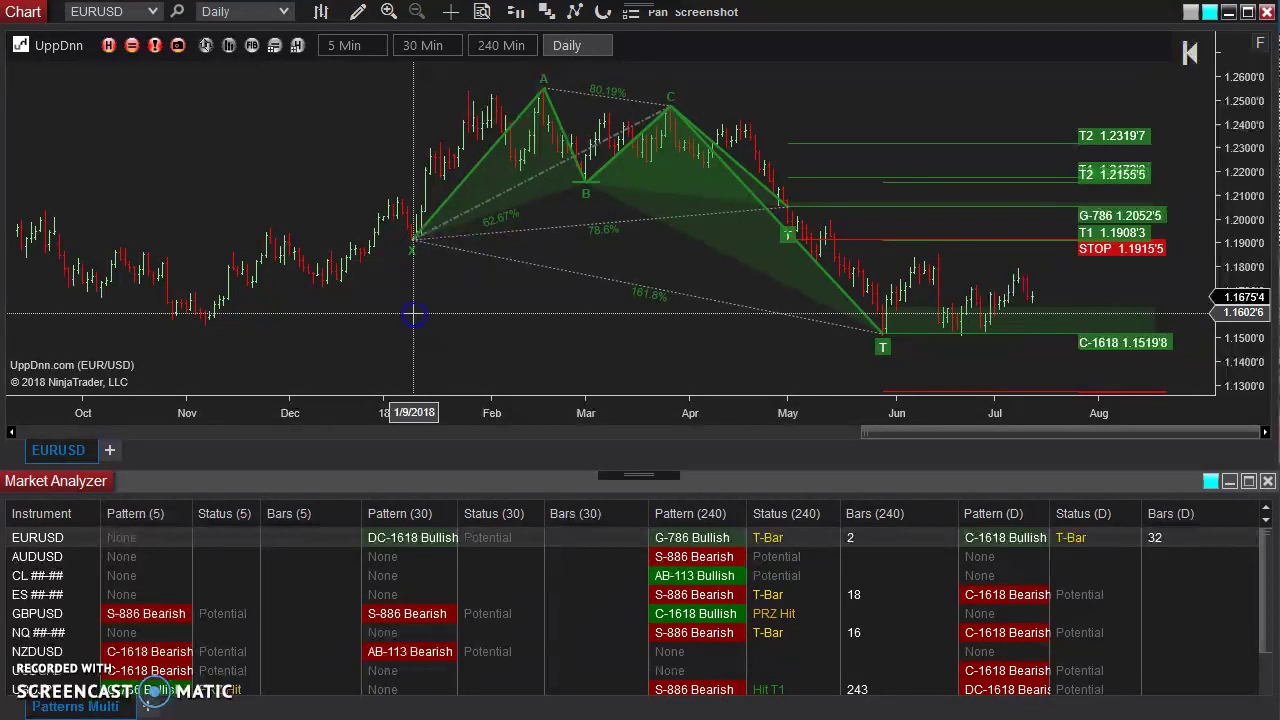
Try the pattern's X anchor at the November low and its C anchor at the mid-April high, and move both back
{"action": "left_click", "coordinate": [543, 221]}
{"action": "left_click", "coordinate": [409, 240]}
{"action": "left_click_drag", "start_coordinate": [409, 240], "coordinate": [205, 325]}
{"action": "left_click_drag", "start_coordinate": [670, 105], "coordinate": [728, 122]}
{"action": "left_click_drag", "start_coordinate": [205, 325], "coordinate": [412, 338]}
{"action": "left_click_drag", "start_coordinate": [740, 121], "coordinate": [670, 105]}
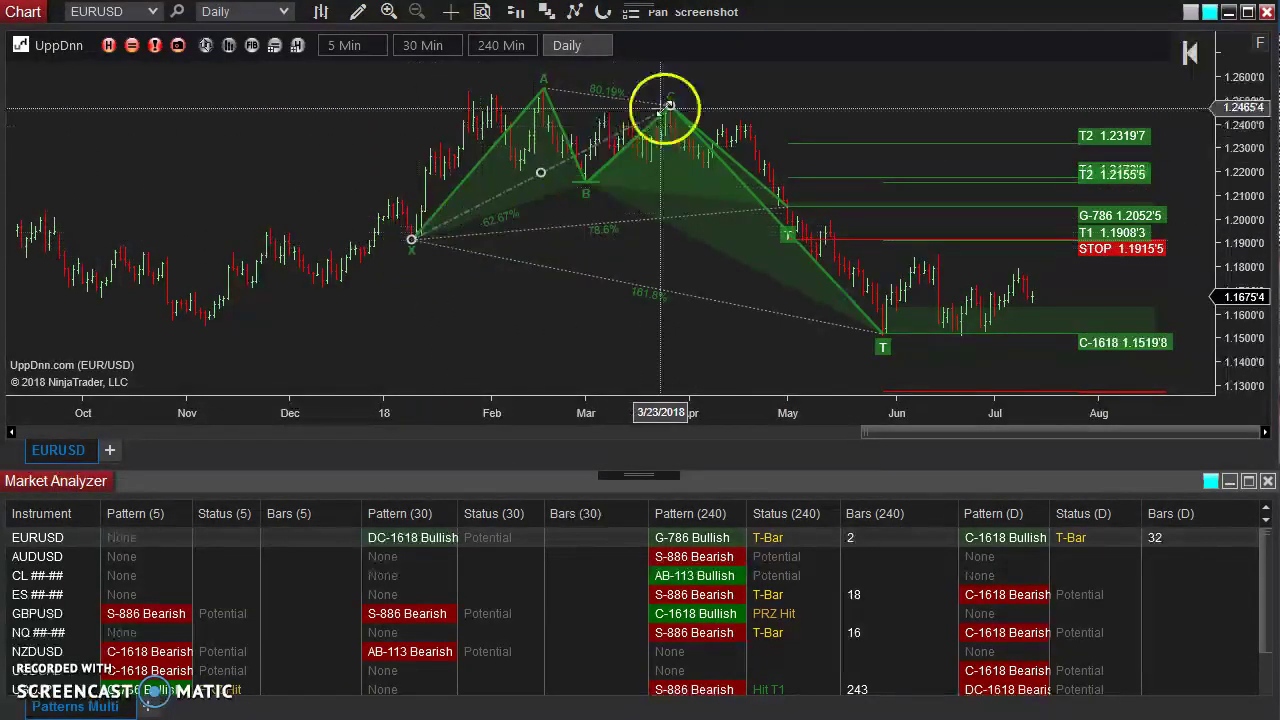
Move the pattern's X anchor to the early-November 2017 low and fit the whole pattern with room for its labels in the chart
{"action": "mouse_move", "coordinate": [670, 103]}
{"action": "left_mouse_down"}
{"action": "mouse_move", "coordinate": [569, 106]}
{"action": "mouse_move", "coordinate": [534, 71]}
{"action": "mouse_move", "coordinate": [586, 186]}
{"action": "mouse_move", "coordinate": [458, 230]}
{"action": "mouse_move", "coordinate": [491, 151]}
{"action": "mouse_move", "coordinate": [531, 220]}
{"action": "mouse_move", "coordinate": [529, 77]}
{"action": "mouse_move", "coordinate": [677, 130]}
{"action": "mouse_move", "coordinate": [534, 289]}
{"action": "mouse_move", "coordinate": [603, 200]}
{"action": "mouse_move", "coordinate": [346, 237]}
{"action": "mouse_move", "coordinate": [398, 262]}
{"action": "mouse_move", "coordinate": [306, 320]}
{"action": "mouse_move", "coordinate": [207, 326]}
{"action": "left_mouse_up"}
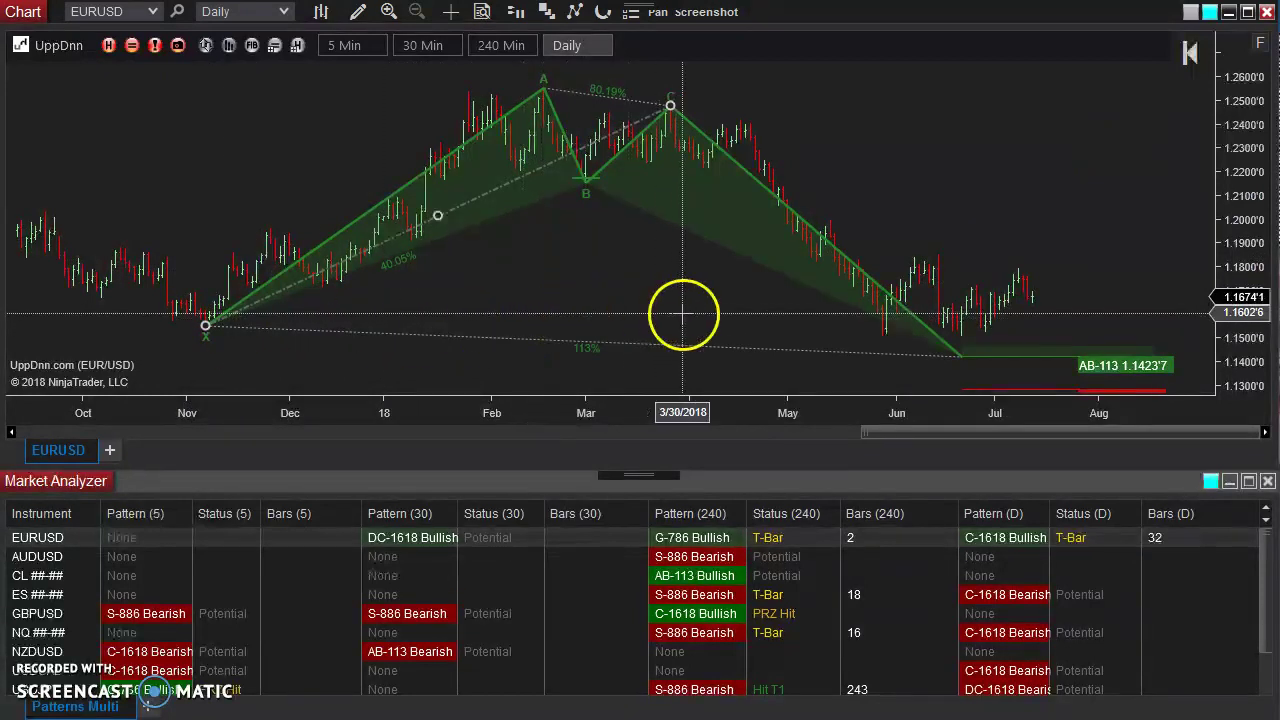
{"action": "left_click_drag", "start_coordinate": [455, 412], "coordinate": [520, 417]}
{"action": "left_click_drag", "start_coordinate": [740, 275], "coordinate": [622, 267]}
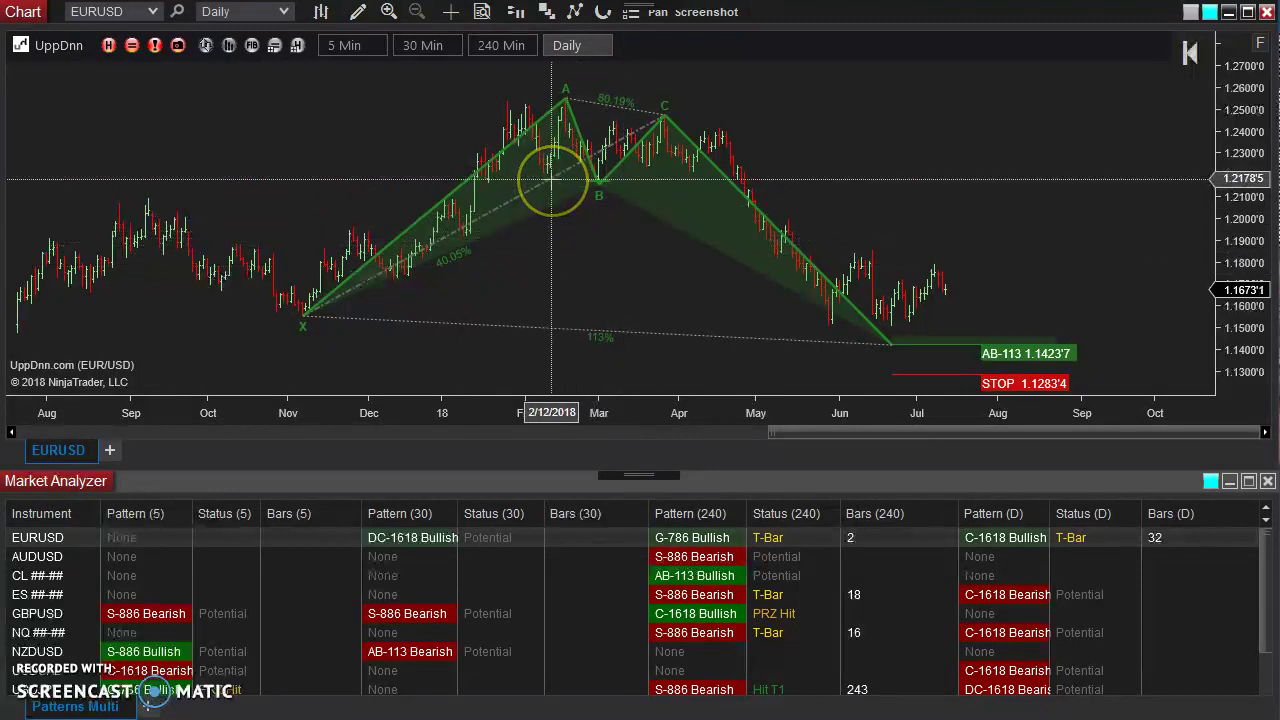
Turn off Snap to Bars in the Swing Pattern Finder's properties and apply the change
{"action": "left_click", "coordinate": [543, 210]}
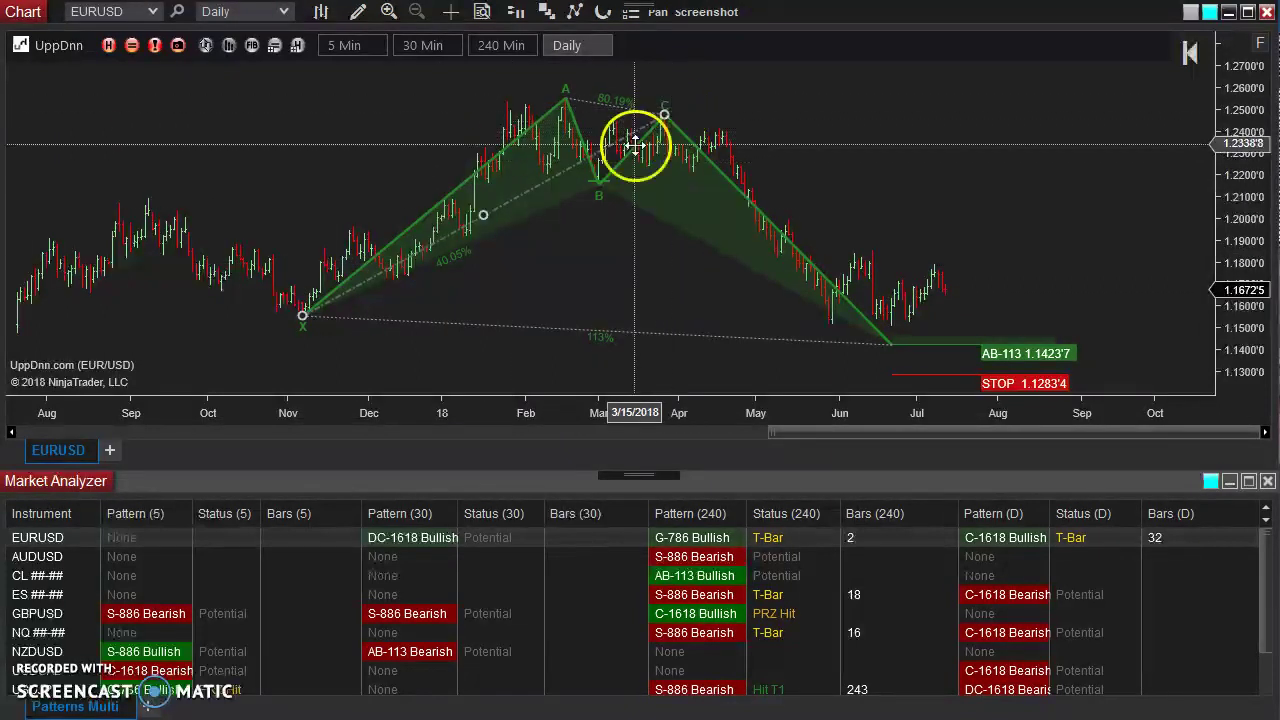
{"action": "right_click", "coordinate": [560, 178]}
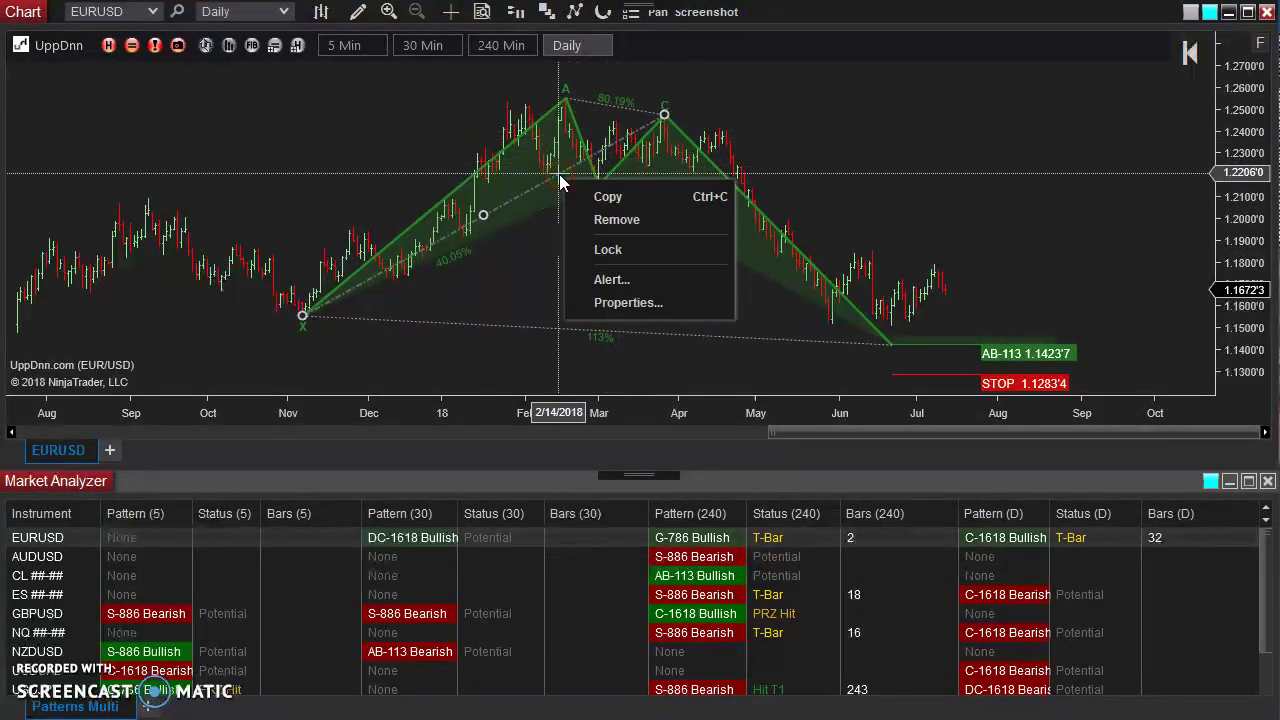
{"action": "left_click", "coordinate": [575, 300]}
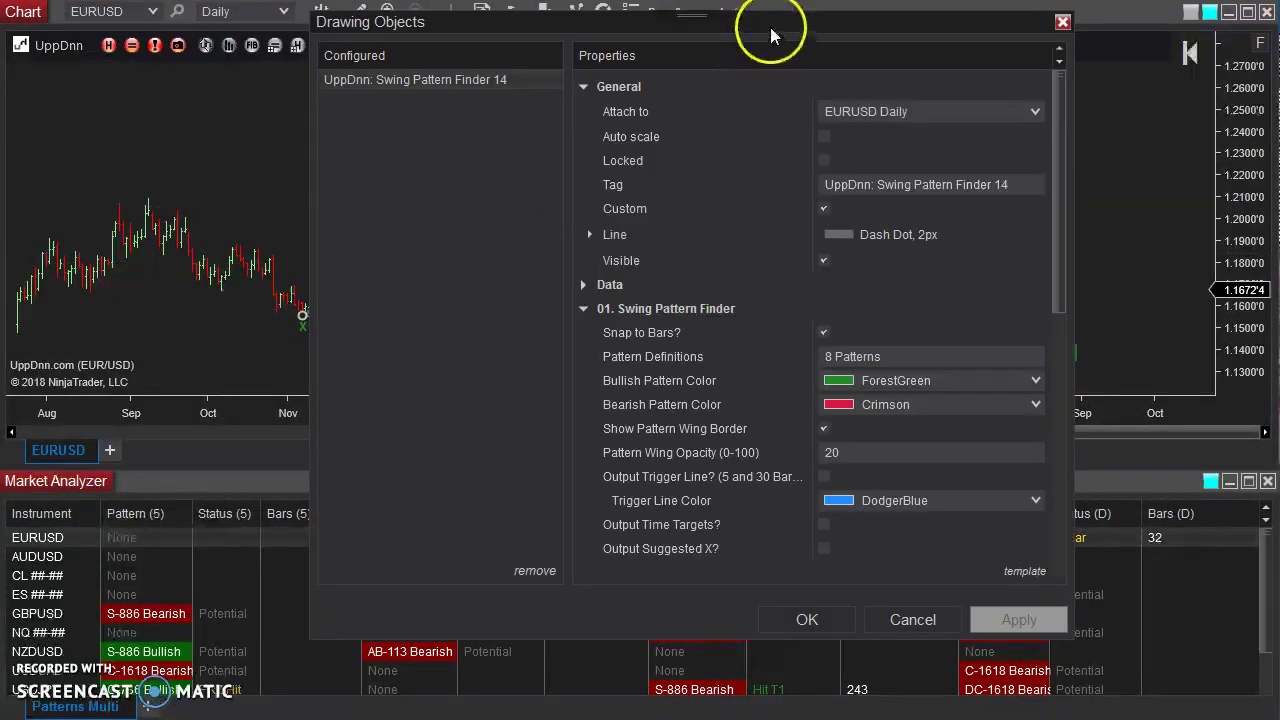
{"action": "left_click_drag", "start_coordinate": [770, 28], "coordinate": [458, 53]}
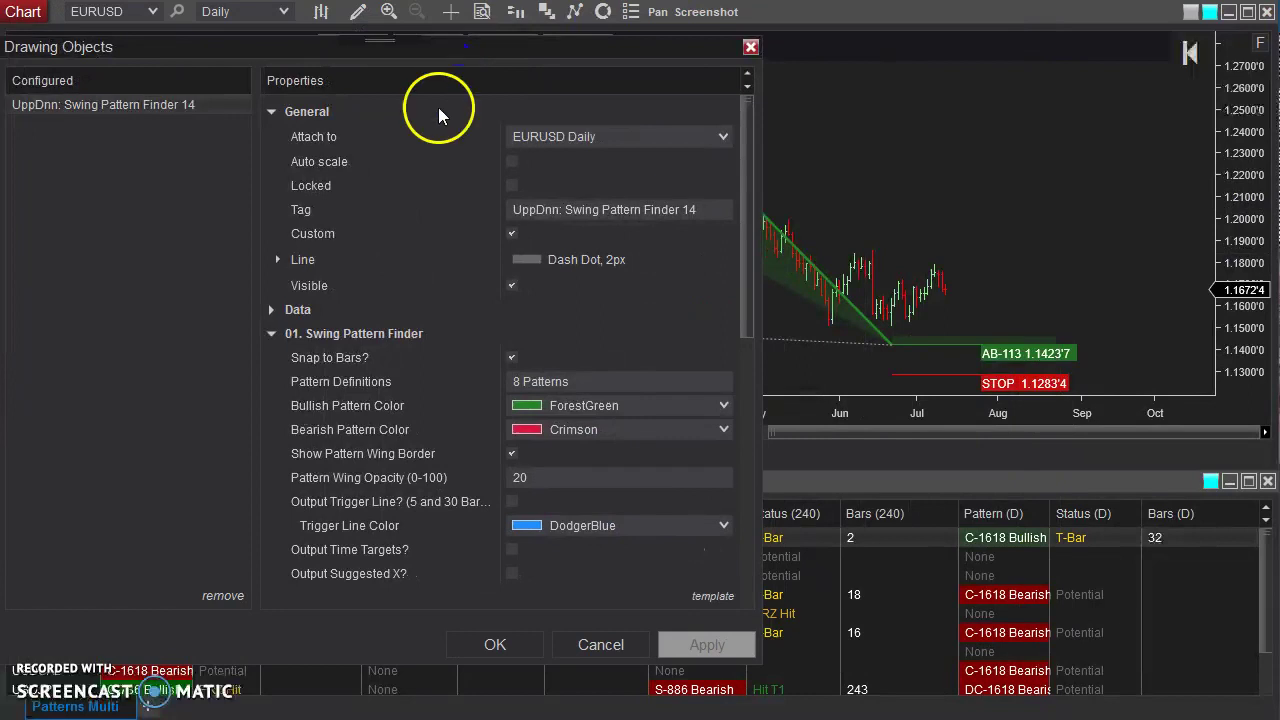
{"action": "left_click", "coordinate": [271, 112]}
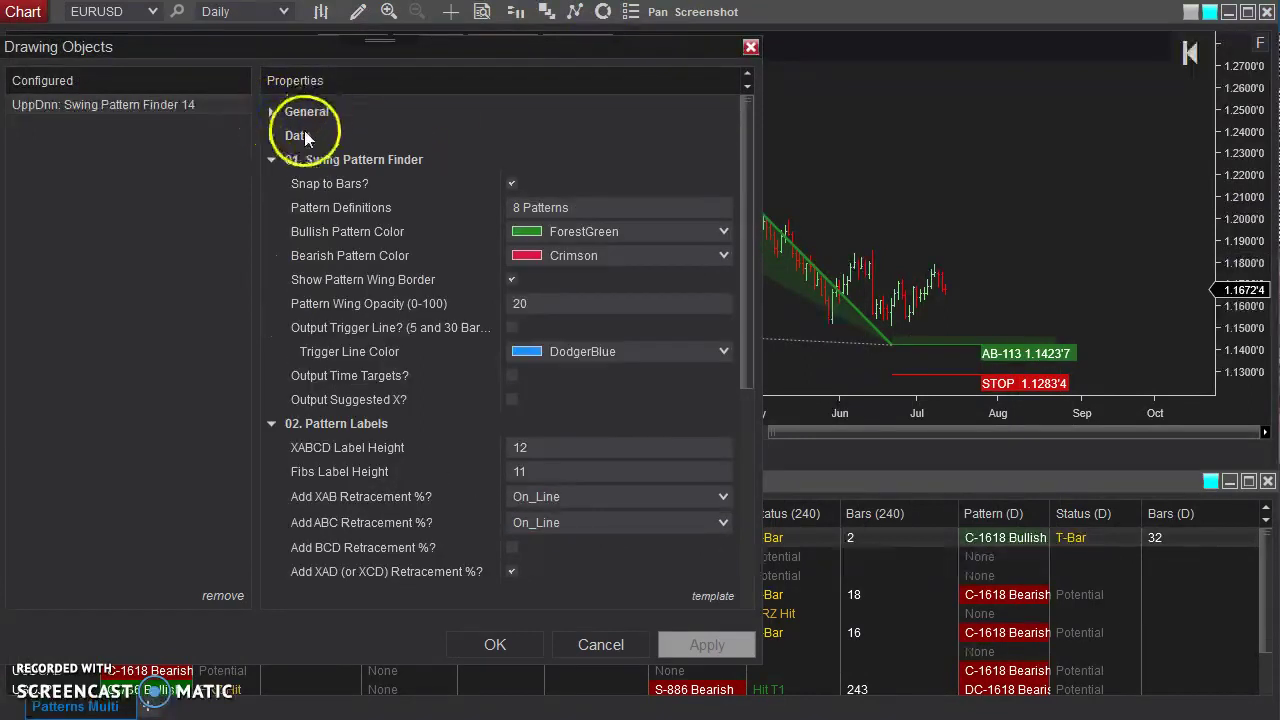
{"action": "mouse_move", "coordinate": [746, 178]}
{"action": "left_mouse_down"}
{"action": "mouse_move", "coordinate": [752, 205]}
{"action": "mouse_move", "coordinate": [752, 192]}
{"action": "left_mouse_up"}
{"action": "mouse_move", "coordinate": [656, 58]}
{"action": "left_mouse_down"}
{"action": "mouse_move", "coordinate": [370, 130]}
{"action": "mouse_move", "coordinate": [376, 121]}
{"action": "left_mouse_up"}
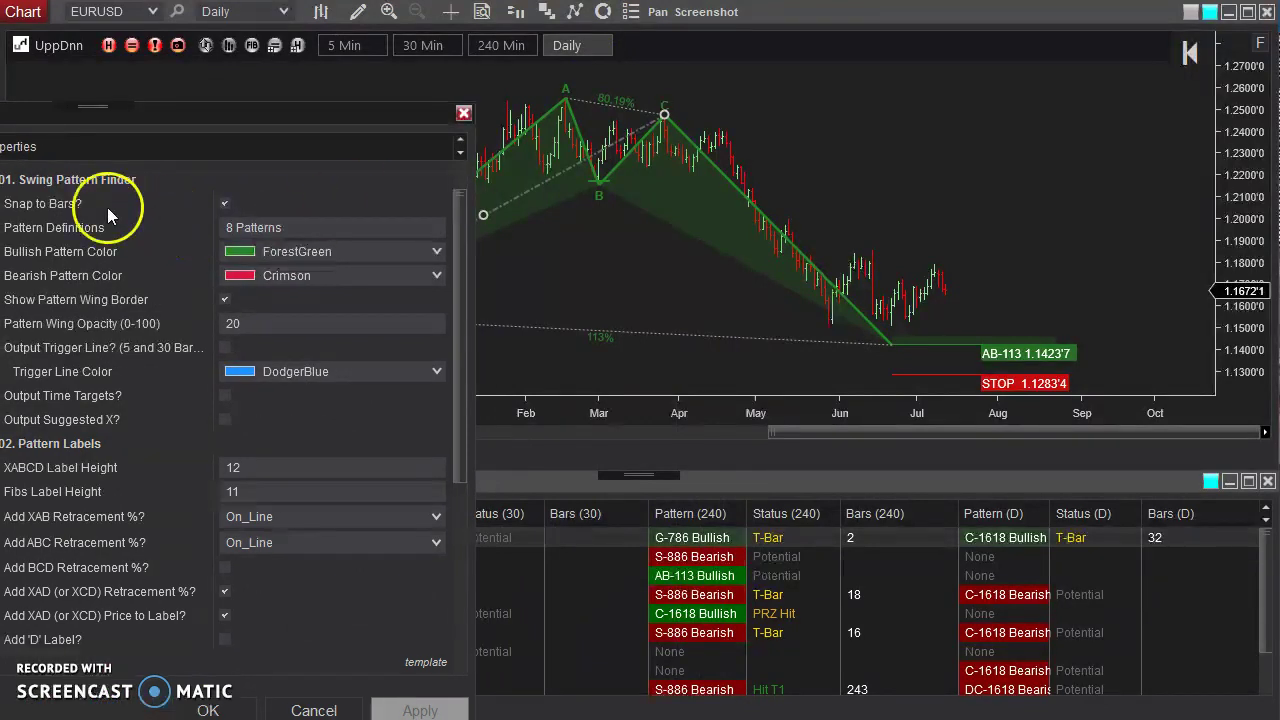
{"action": "left_click_drag", "start_coordinate": [366, 114], "coordinate": [388, 113]}
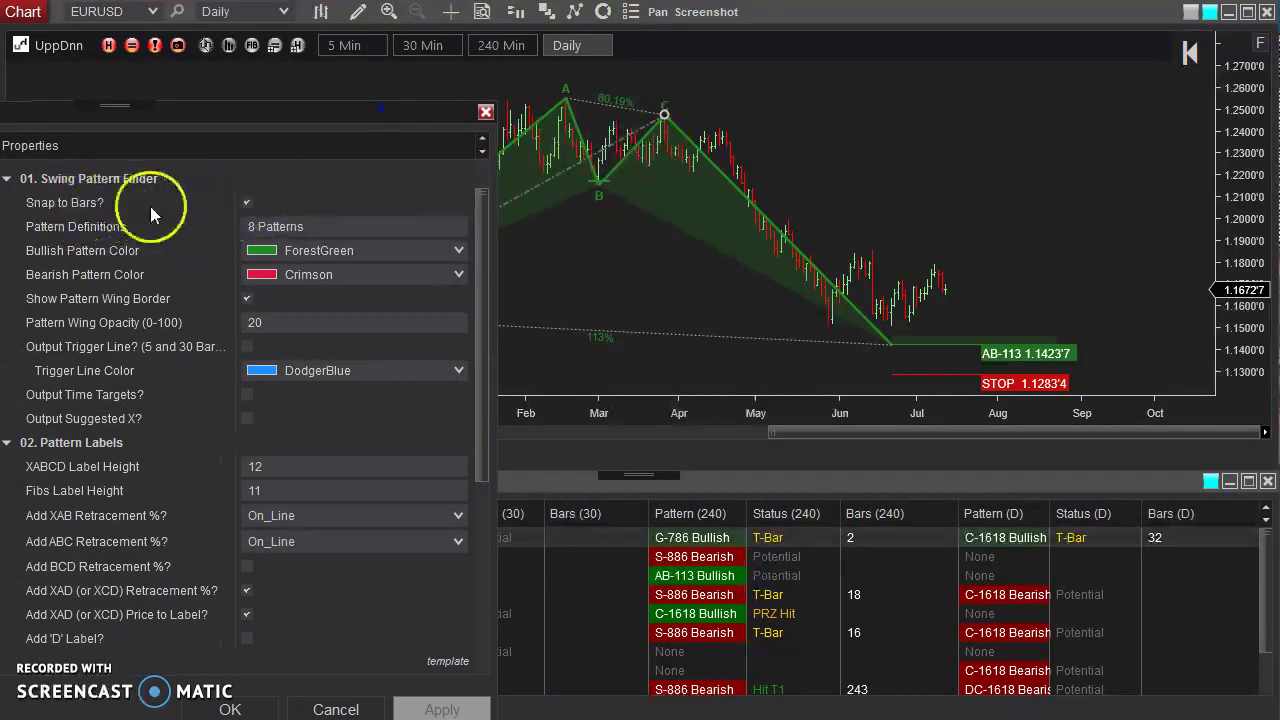
{"action": "left_click", "coordinate": [245, 203]}
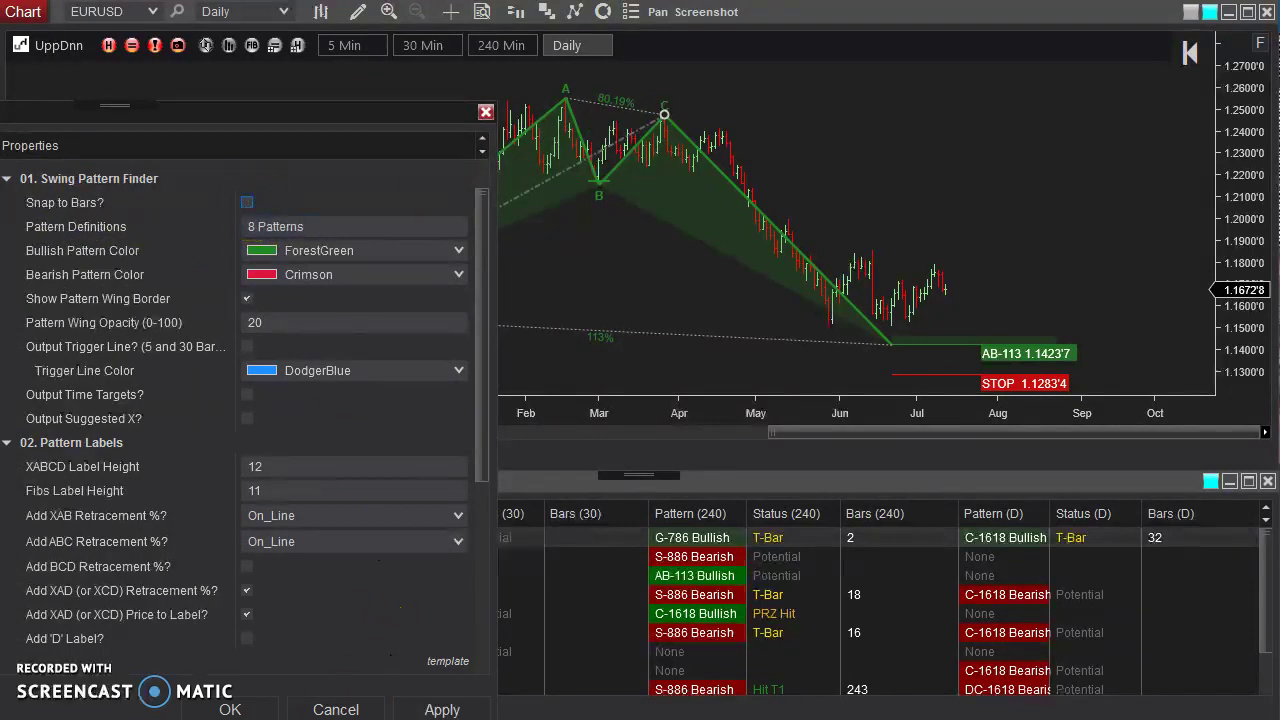
{"action": "left_click", "coordinate": [248, 706]}
Nudge the pattern's C and X anchors slightly off the bar extremes at the late-March high and November low
{"action": "left_click", "coordinate": [557, 171]}
{"action": "mouse_move", "coordinate": [663, 118]}
{"action": "left_mouse_down"}
{"action": "mouse_move", "coordinate": [674, 129]}
{"action": "mouse_move", "coordinate": [651, 106]}
{"action": "mouse_move", "coordinate": [686, 106]}
{"action": "mouse_move", "coordinate": [665, 104]}
{"action": "mouse_move", "coordinate": [664, 117]}
{"action": "left_mouse_up"}
{"action": "mouse_move", "coordinate": [303, 317]}
{"action": "left_mouse_down"}
{"action": "mouse_move", "coordinate": [374, 323]}
{"action": "mouse_move", "coordinate": [363, 286]}
{"action": "mouse_move", "coordinate": [346, 323]}
{"action": "mouse_move", "coordinate": [303, 309]}
{"action": "left_mouse_up"}
{"action": "left_click", "coordinate": [491, 257]}
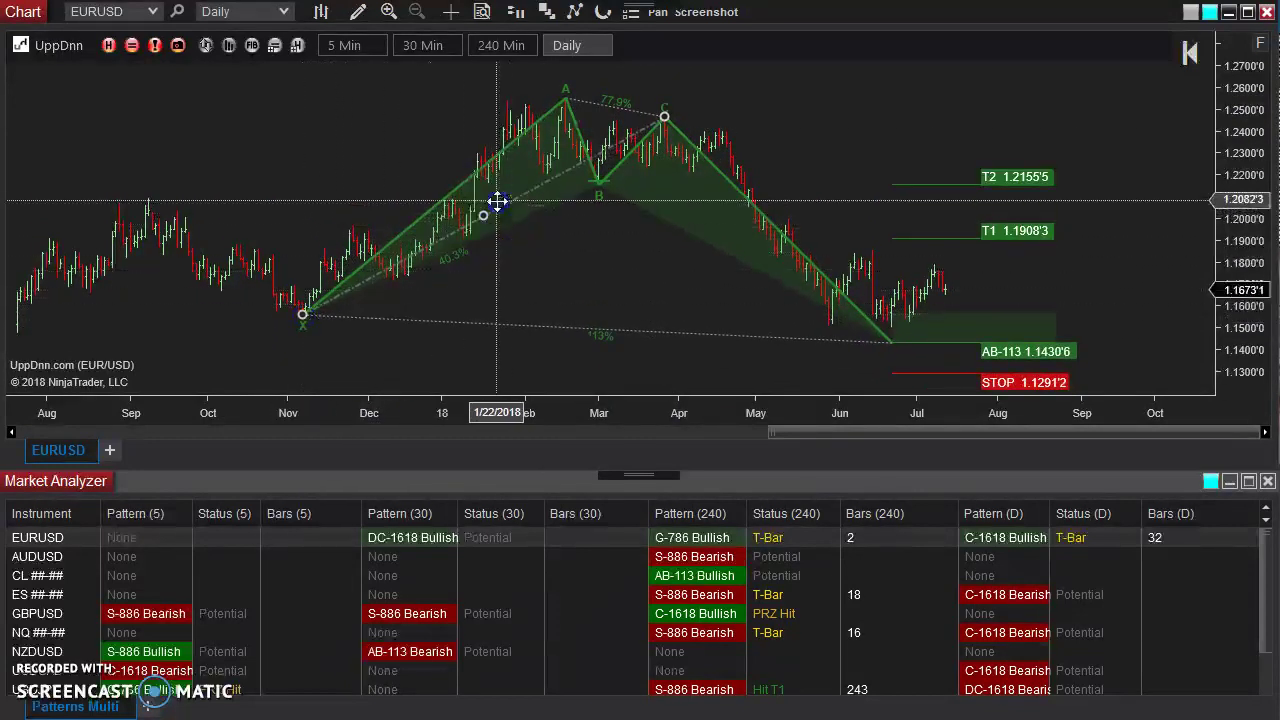
Turn Snap to Bars back on in the Swing Pattern Finder's properties
{"action": "double_click", "coordinate": [498, 207]}
{"action": "left_click_drag", "start_coordinate": [777, 29], "coordinate": [199, 143]}
{"action": "left_click", "coordinate": [244, 270]}
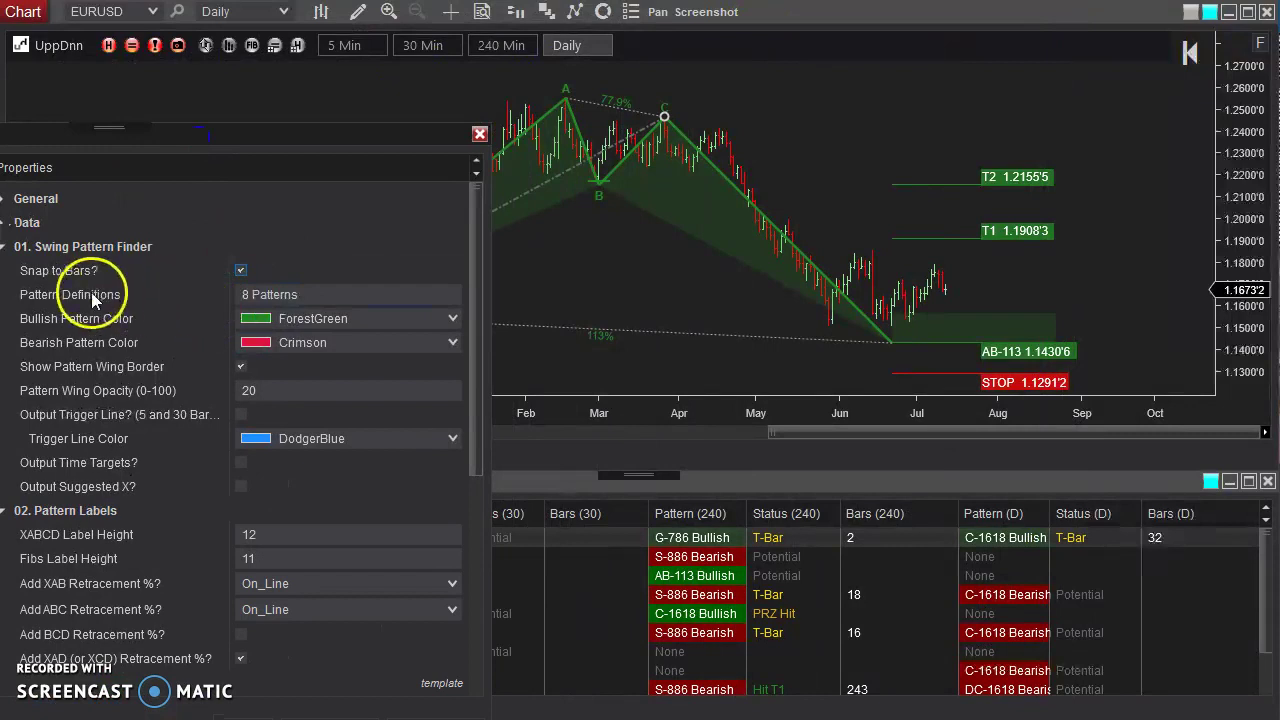
Examine the configured pattern definitions and the G-786 ratio settings, and close them without changes
{"action": "left_click", "coordinate": [303, 294]}
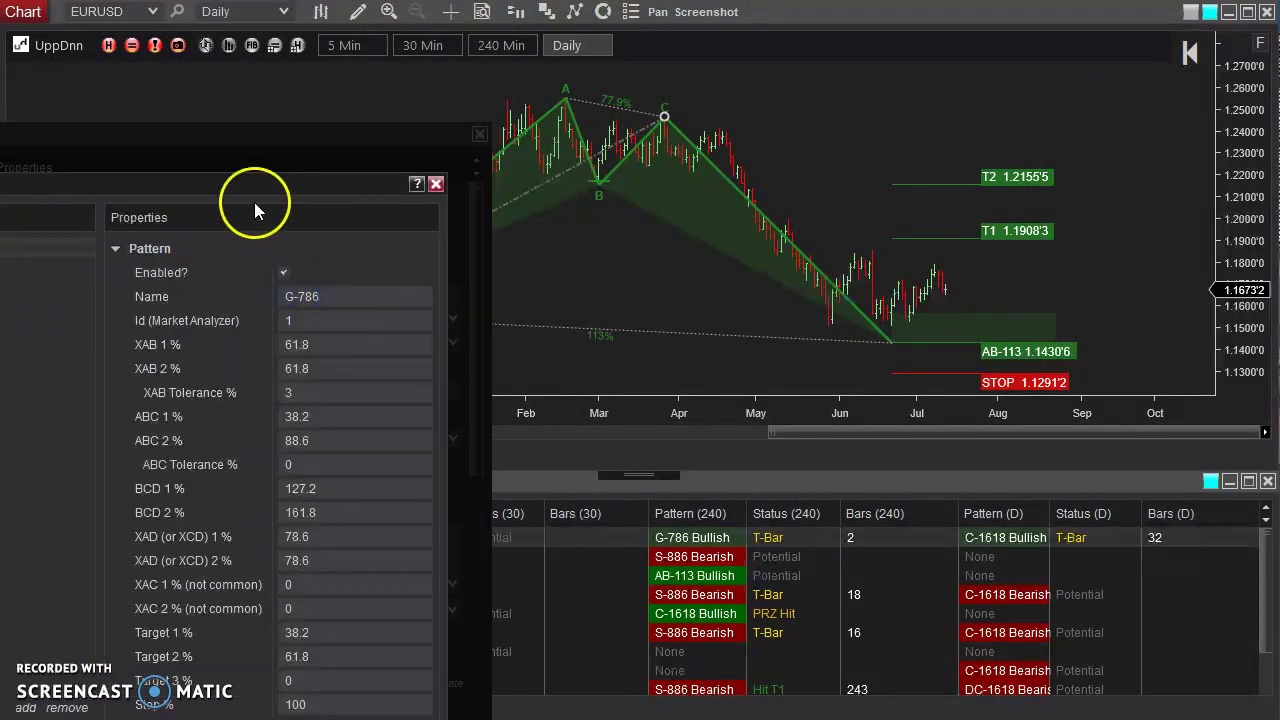
{"action": "left_click_drag", "start_coordinate": [198, 188], "coordinate": [372, 127]}
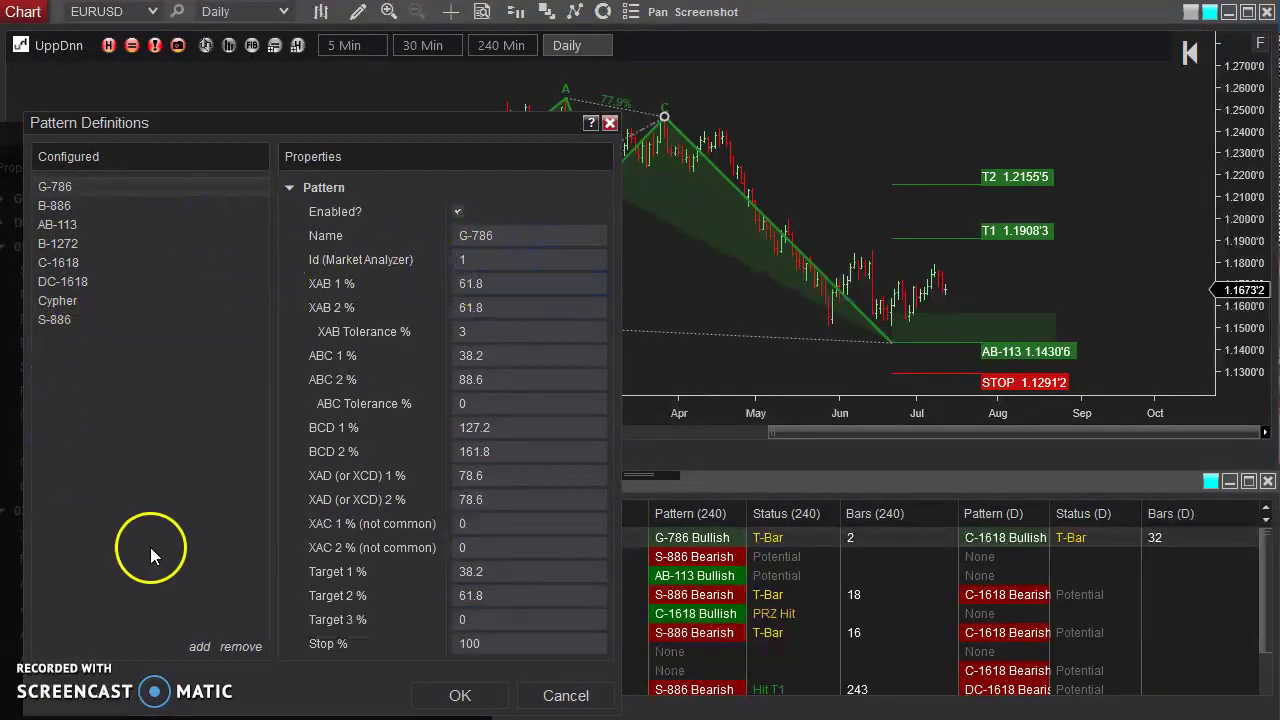
{"action": "left_click", "coordinate": [566, 696]}
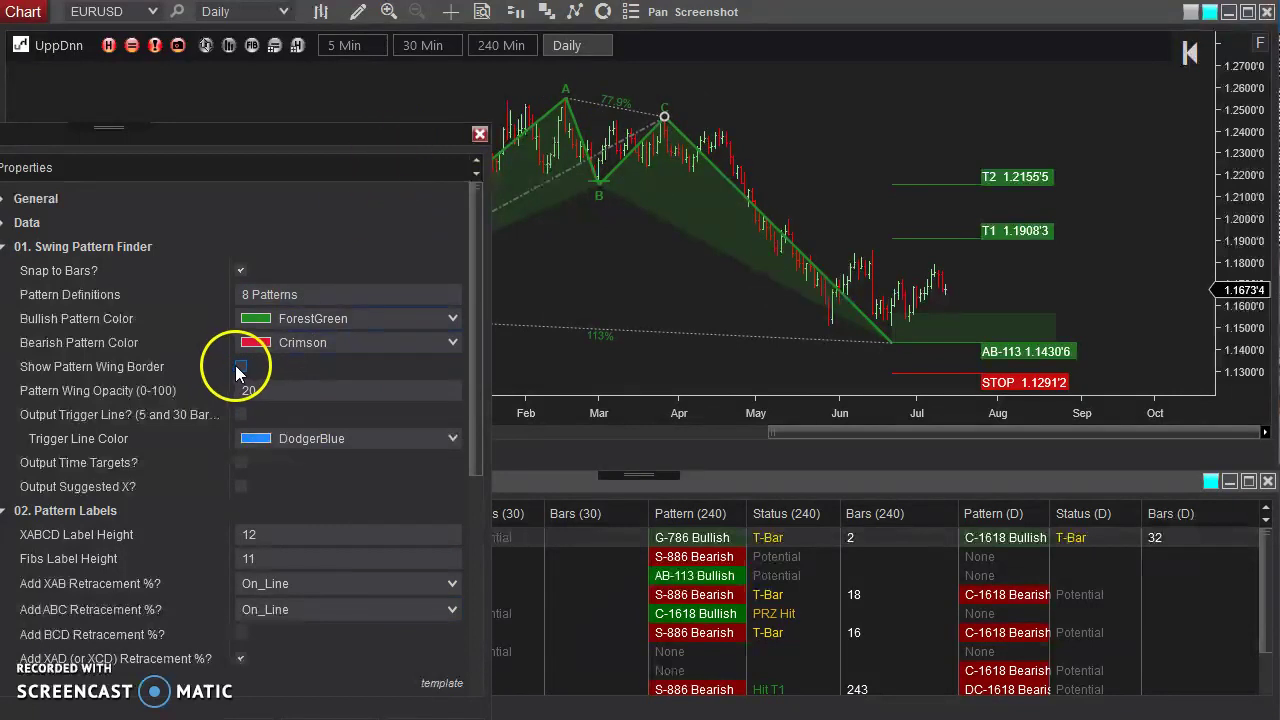
Turn off the pattern wing border, and snap the C and X anchors back to the 3/27/2018 high and 11/7/2017 low
{"action": "left_click_drag", "start_coordinate": [363, 112], "coordinate": [234, 55]}
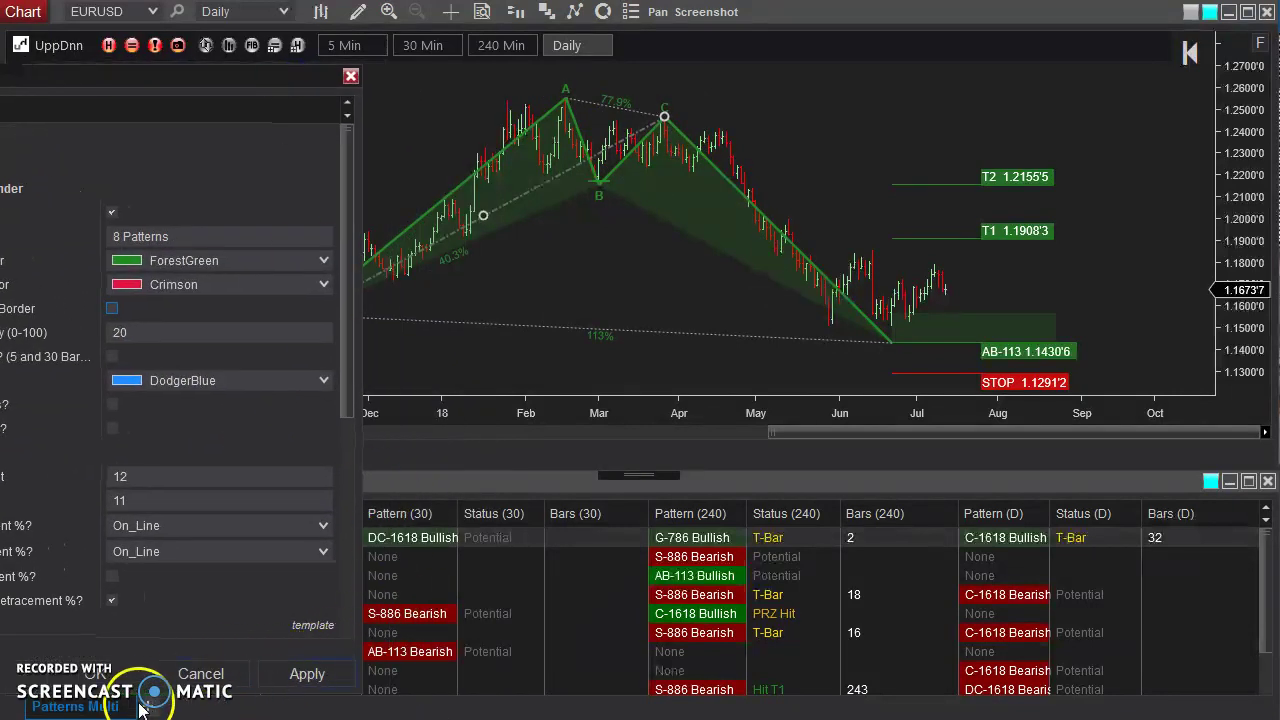
{"action": "left_click", "coordinate": [100, 674]}
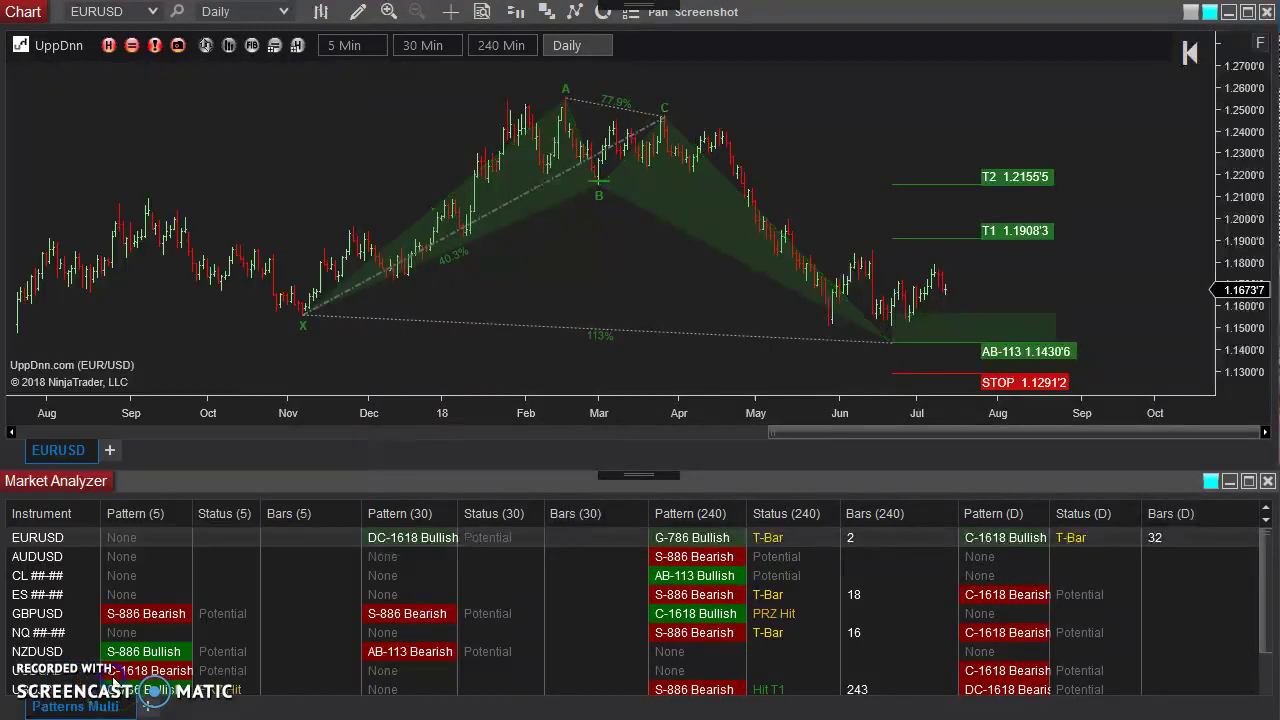
{"action": "left_click_drag", "start_coordinate": [640, 130], "coordinate": [665, 94]}
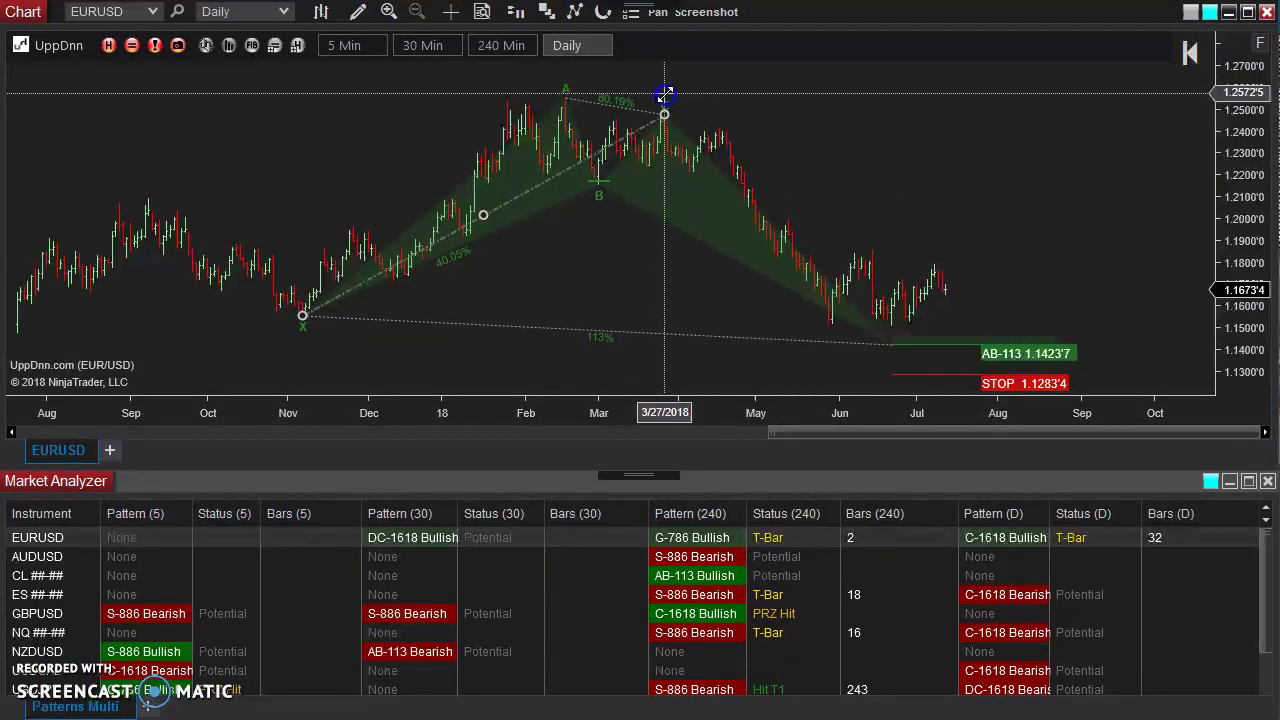
{"action": "mouse_move", "coordinate": [303, 315]}
{"action": "left_mouse_down"}
{"action": "mouse_move", "coordinate": [391, 320]}
{"action": "mouse_move", "coordinate": [294, 299]}
{"action": "mouse_move", "coordinate": [304, 313]}
{"action": "left_mouse_up"}
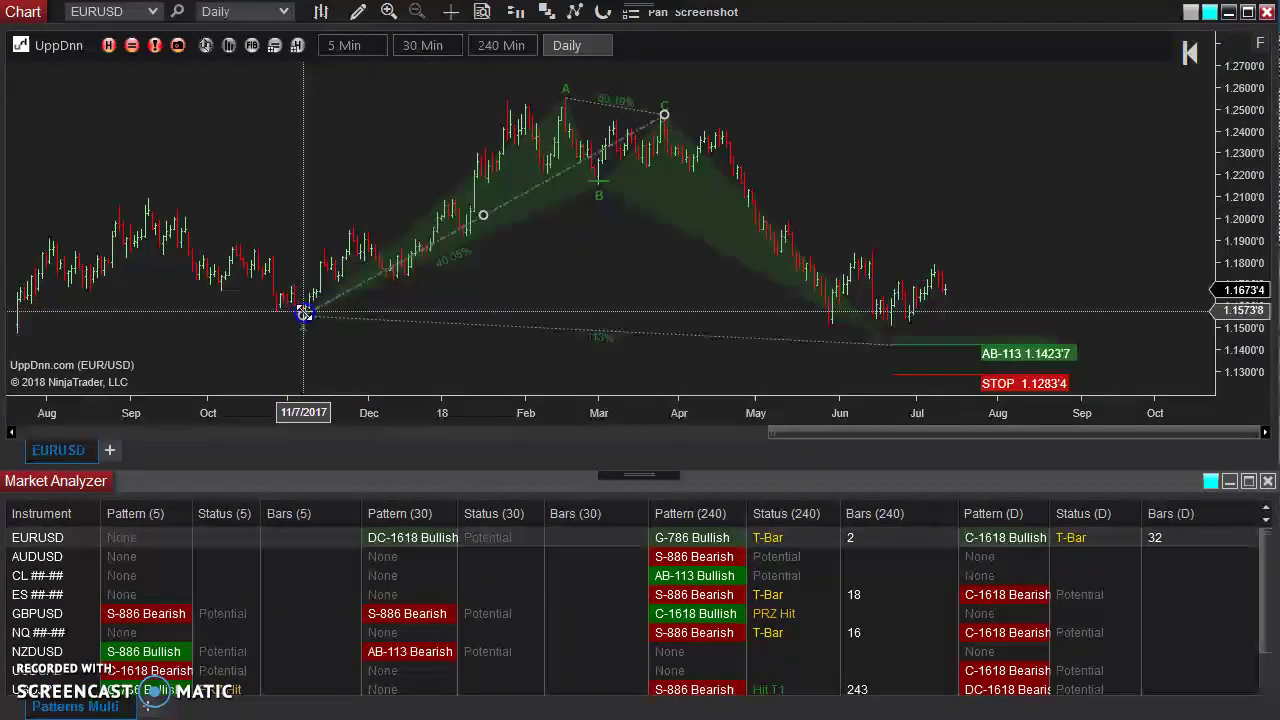
Turn the pattern wing border back on, set the pattern wing opacity to 10, and apply
{"action": "double_click", "coordinate": [543, 186]}
{"action": "mouse_move", "coordinate": [857, 23]}
{"action": "left_mouse_down"}
{"action": "mouse_move", "coordinate": [194, 126]}
{"action": "mouse_move", "coordinate": [146, 121]}
{"action": "left_mouse_up"}
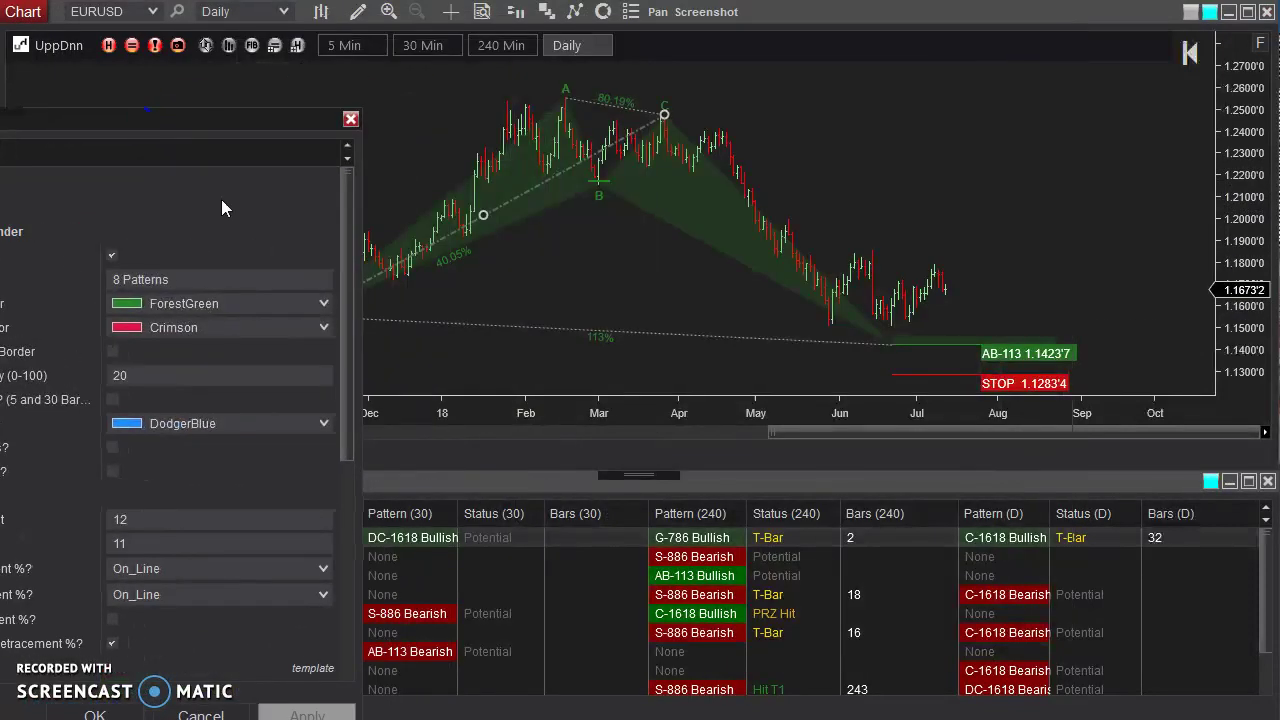
{"action": "left_click_drag", "start_coordinate": [243, 120], "coordinate": [290, 86]}
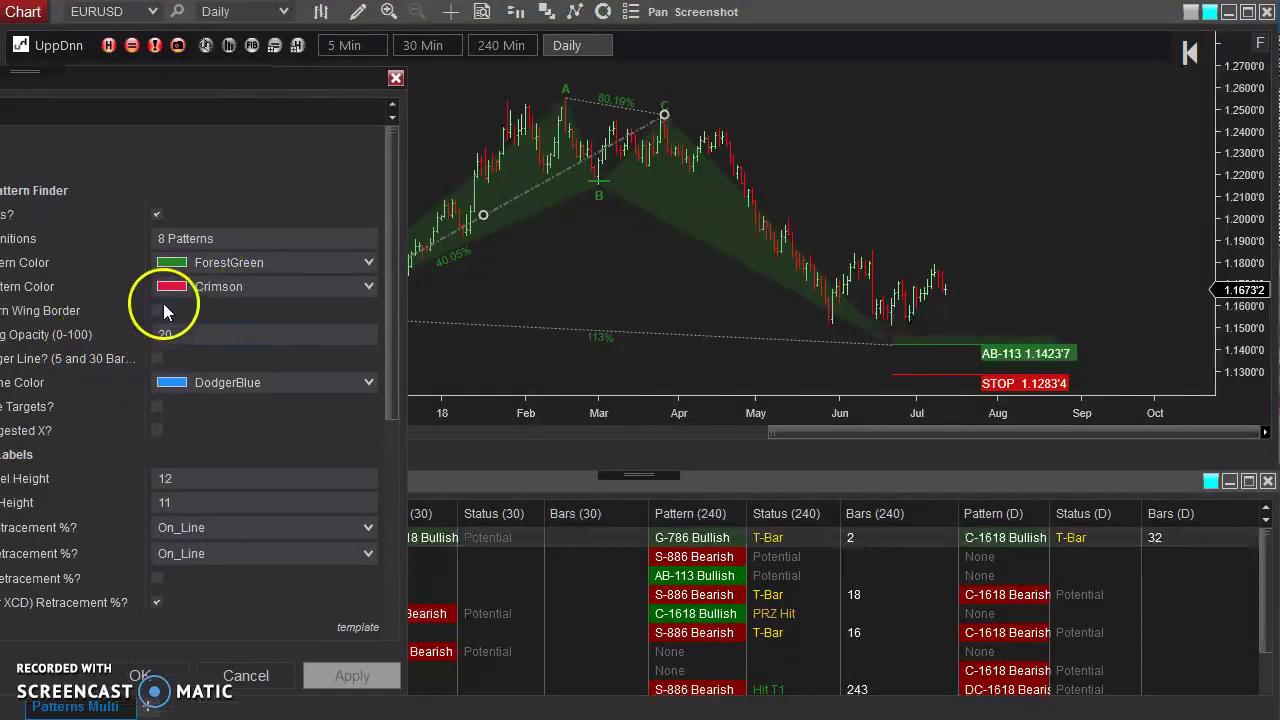
{"action": "left_click", "coordinate": [158, 310]}
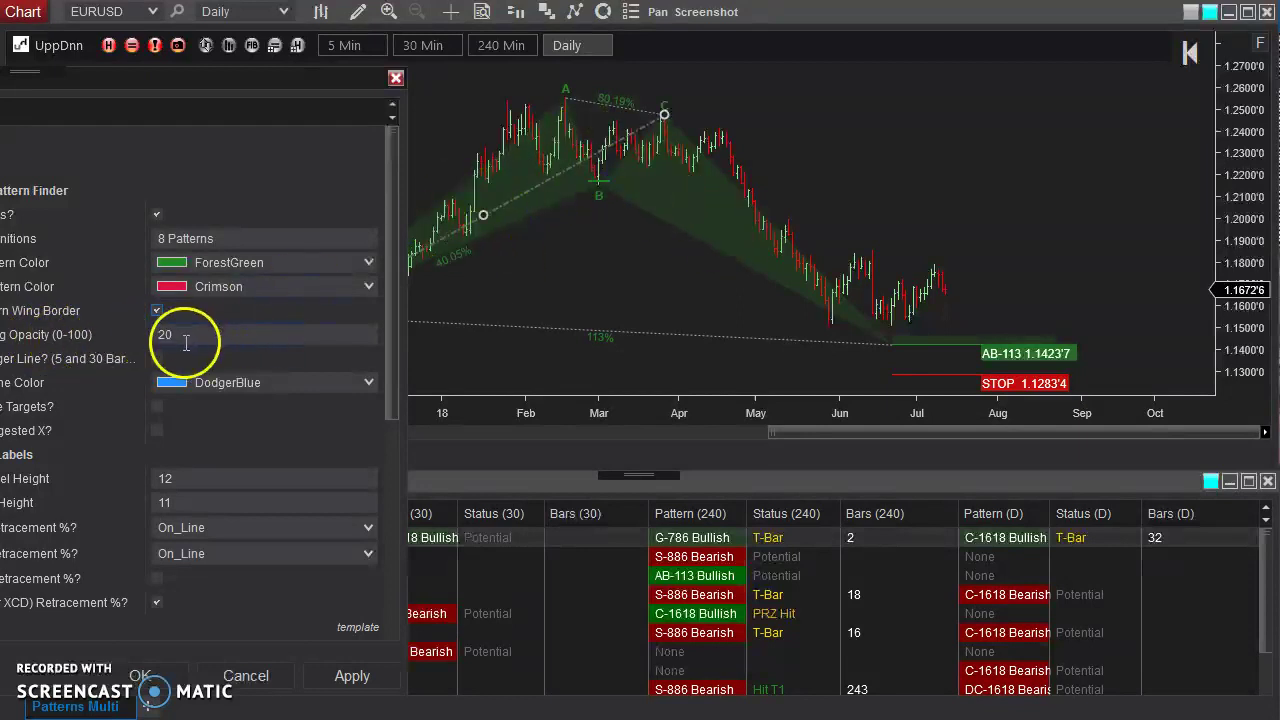
{"action": "left_click", "coordinate": [117, 338]}
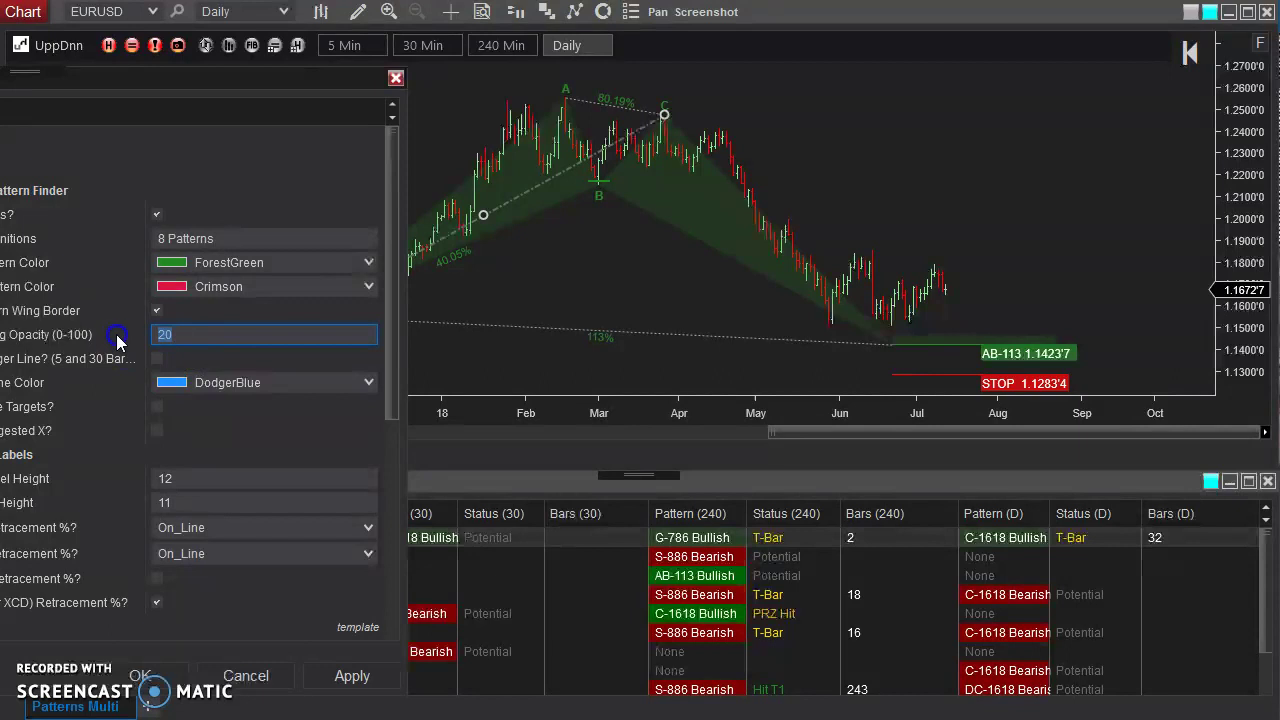
{"action": "type", "text": "10"}
{"action": "left_click", "coordinate": [352, 676]}
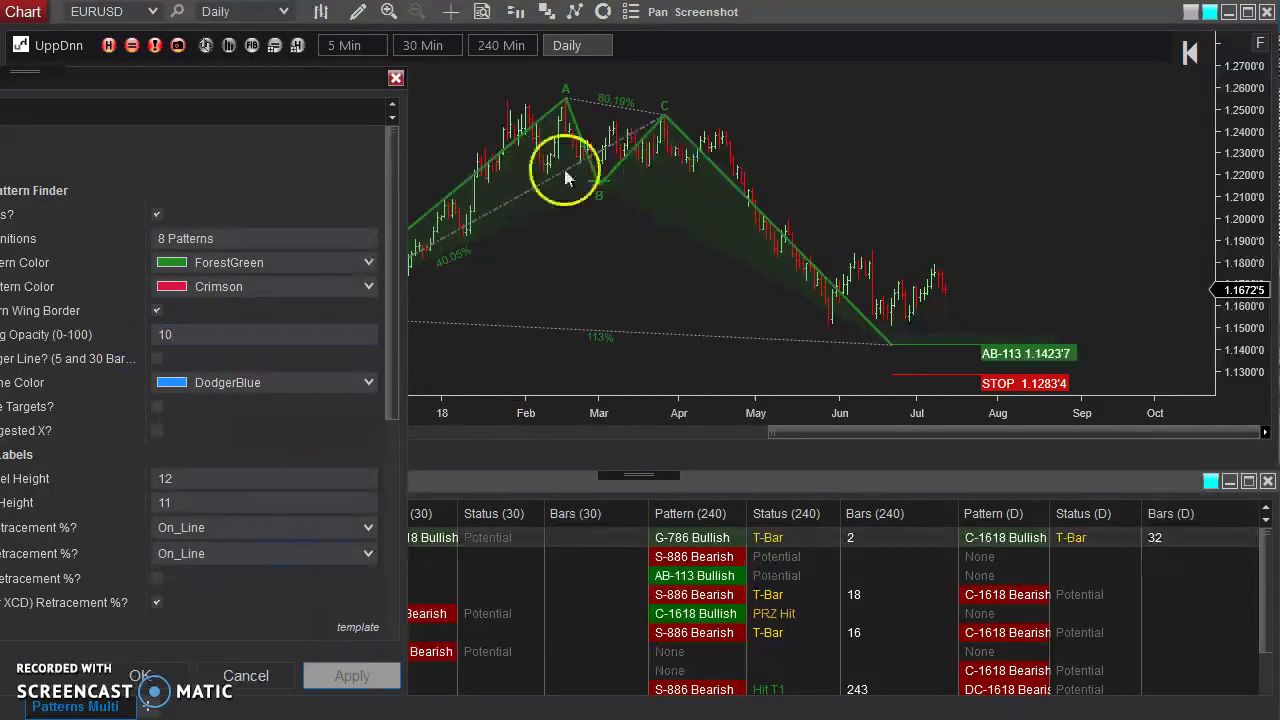
Set the pattern wing opacity to 50 and apply it
{"action": "left_click", "coordinate": [116, 338]}
{"action": "type", "text": "50"}
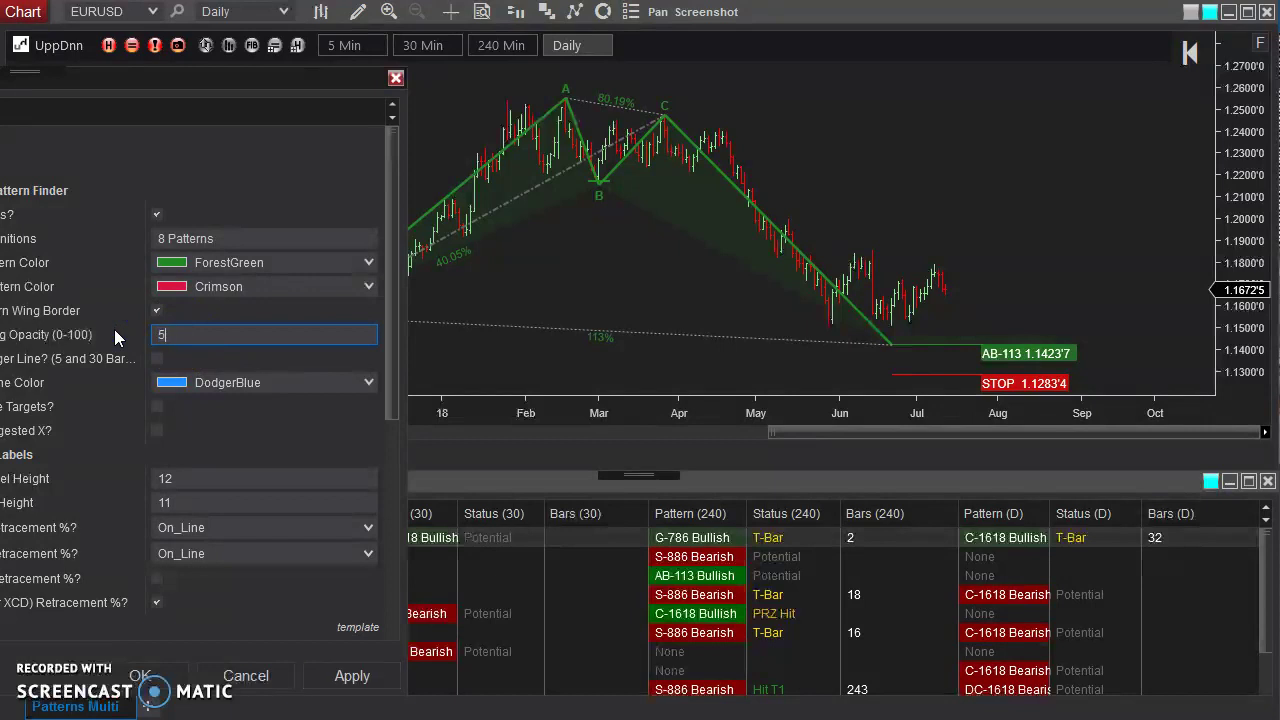
{"action": "left_click", "coordinate": [355, 676]}
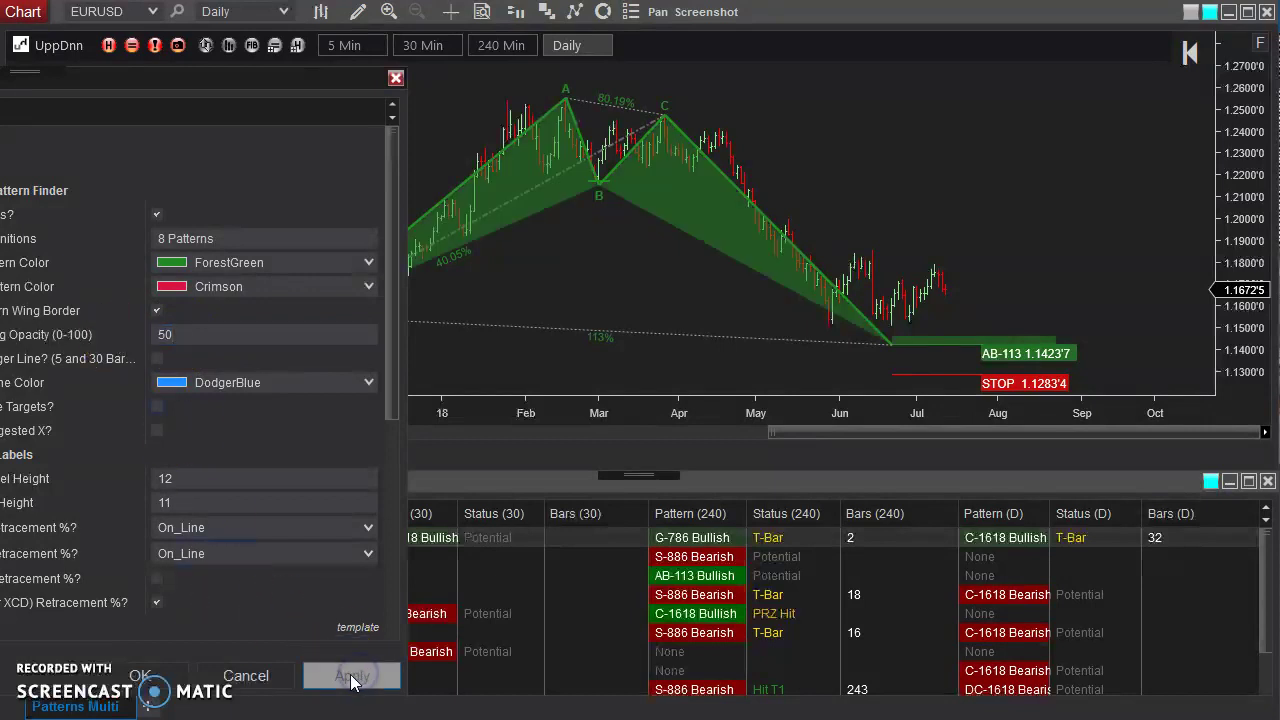
Set the pattern wing opacity to 20, turn on the trigger line output, and confirm the properties
{"action": "left_click", "coordinate": [110, 332]}
{"action": "type", "text": "20"}
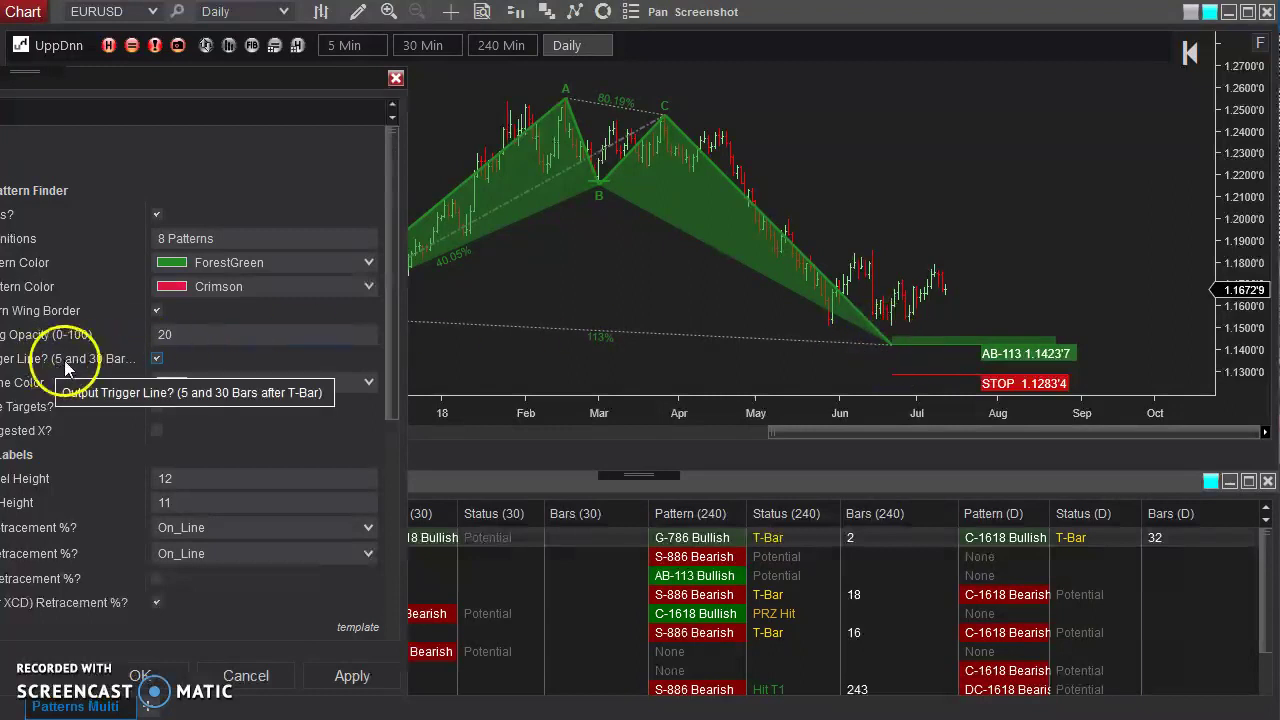
{"action": "left_click", "coordinate": [140, 676]}
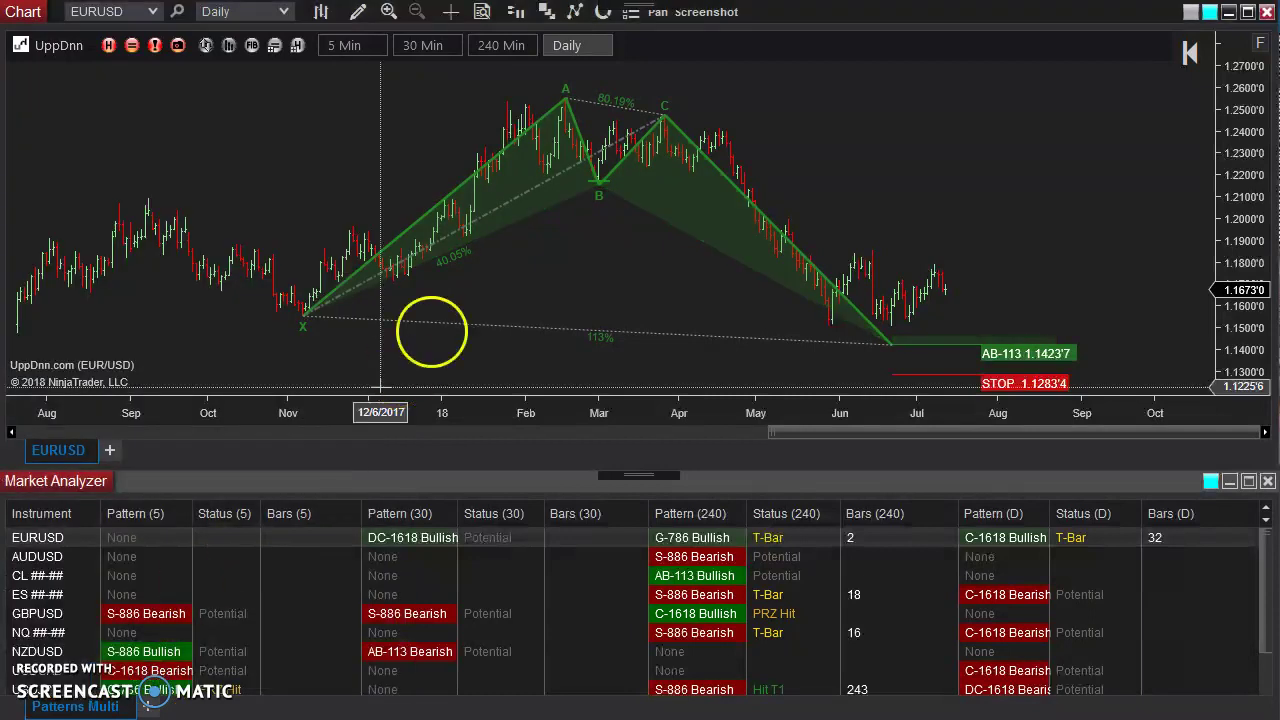
Move the X anchor to the January 2018 low and examine the trigger line extending from the C-1618 T-bar
{"action": "left_click_drag", "start_coordinate": [305, 316], "coordinate": [462, 321]}
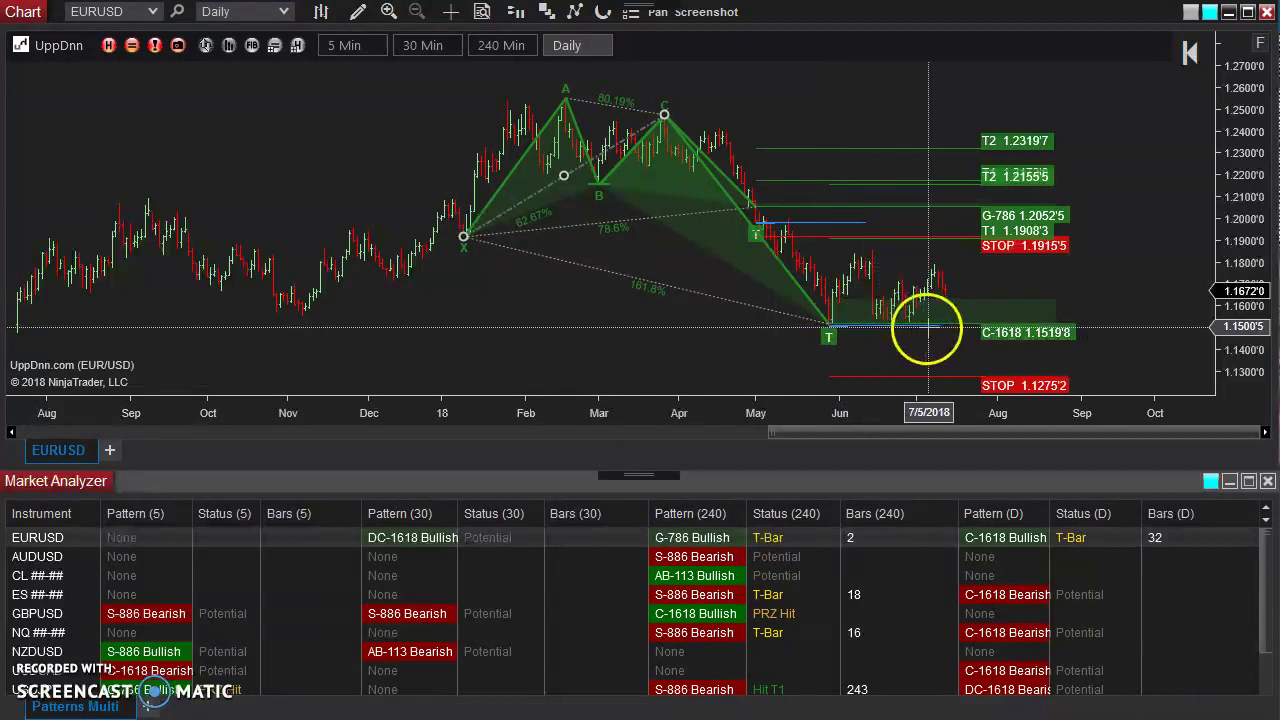
{"action": "left_click_drag", "start_coordinate": [899, 411], "coordinate": [637, 340]}
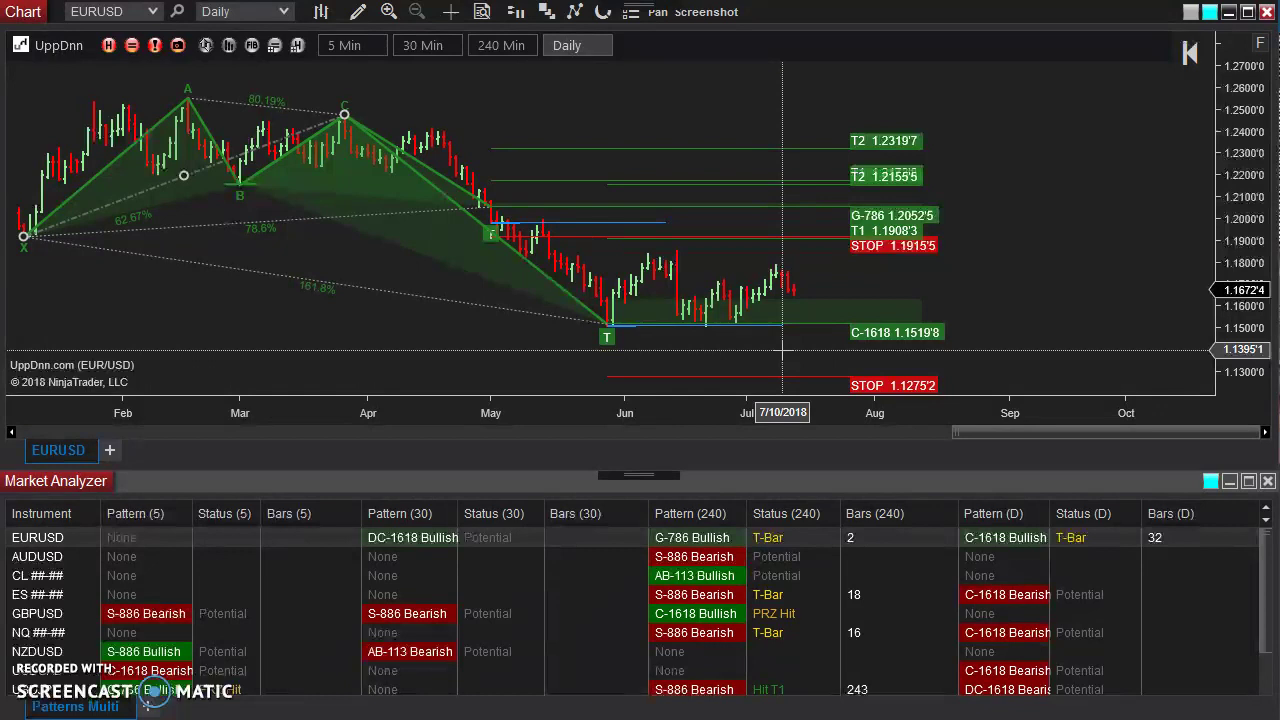
{"action": "mouse_move", "coordinate": [606, 338]}
{"action": "left_mouse_down"}
{"action": "mouse_move", "coordinate": [778, 326]}
{"action": "mouse_move", "coordinate": [780, 337]}
{"action": "left_mouse_up"}
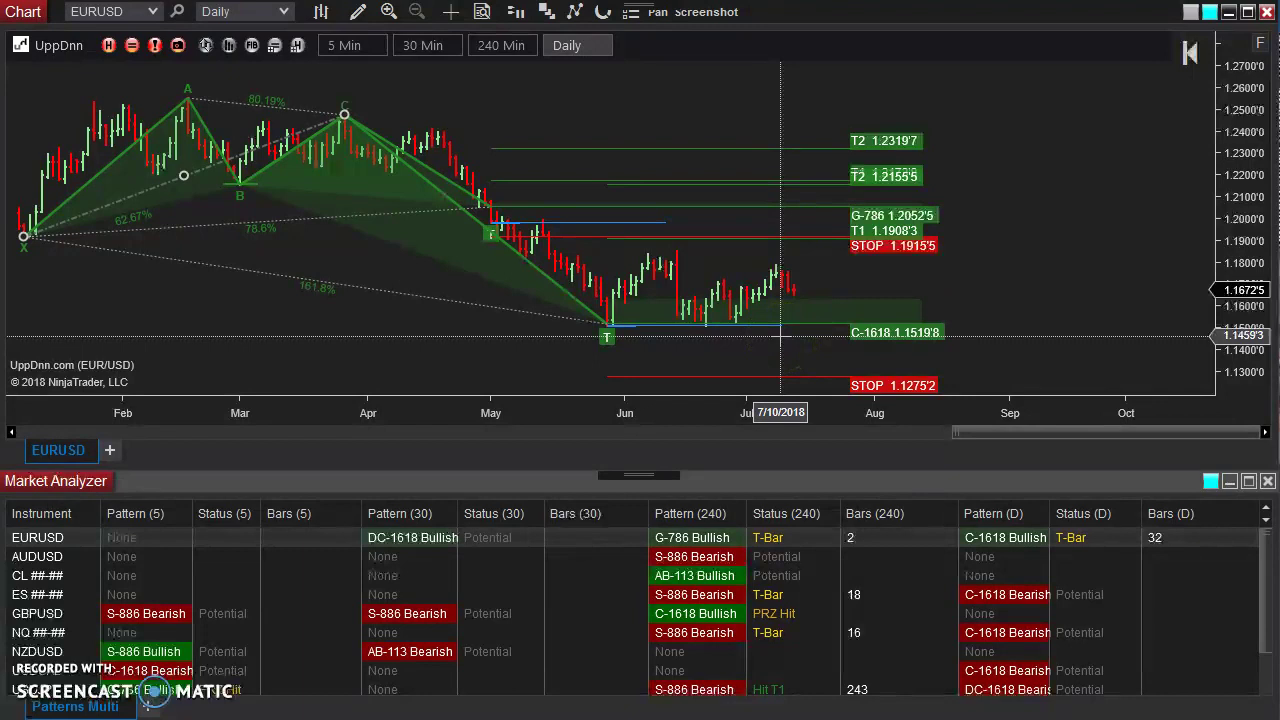
{"action": "left_click_drag", "start_coordinate": [288, 412], "coordinate": [432, 420]}
Turn off the trigger line output, turn on the time targets output, and confirm the Swing Pattern Finder's properties
{"action": "double_click", "coordinate": [586, 194]}
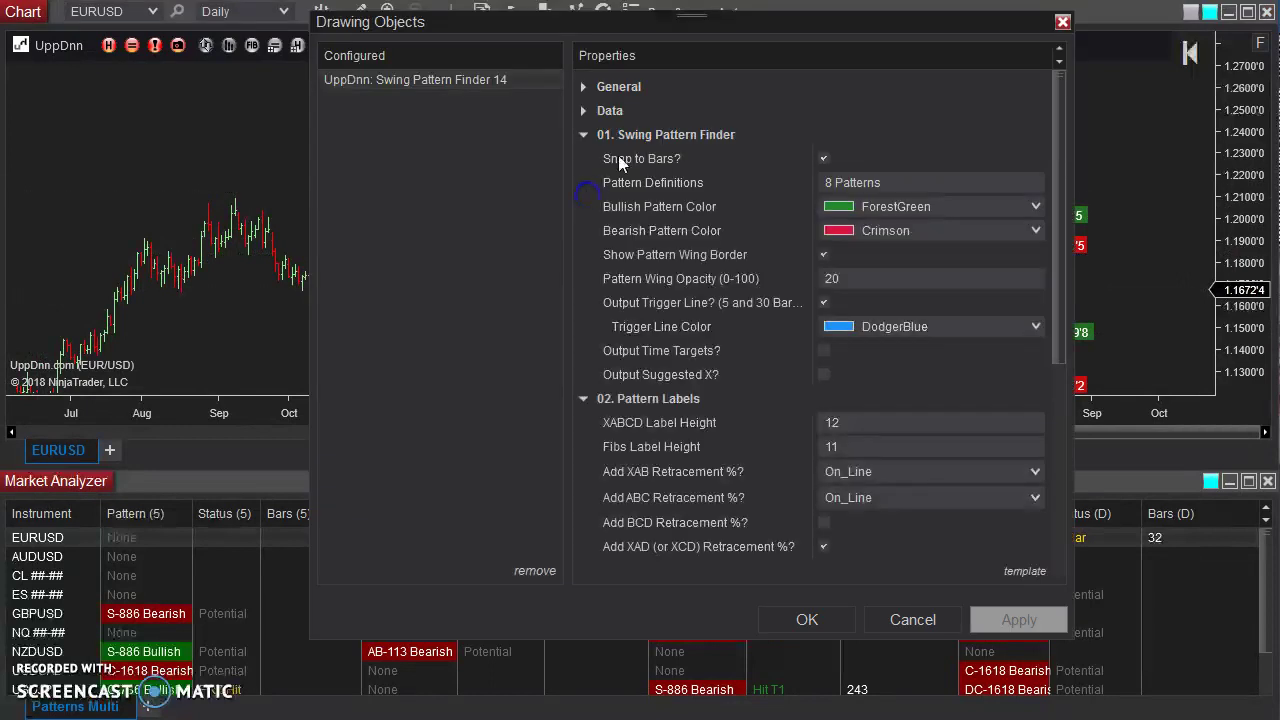
{"action": "left_click_drag", "start_coordinate": [800, 22], "coordinate": [238, 72]}
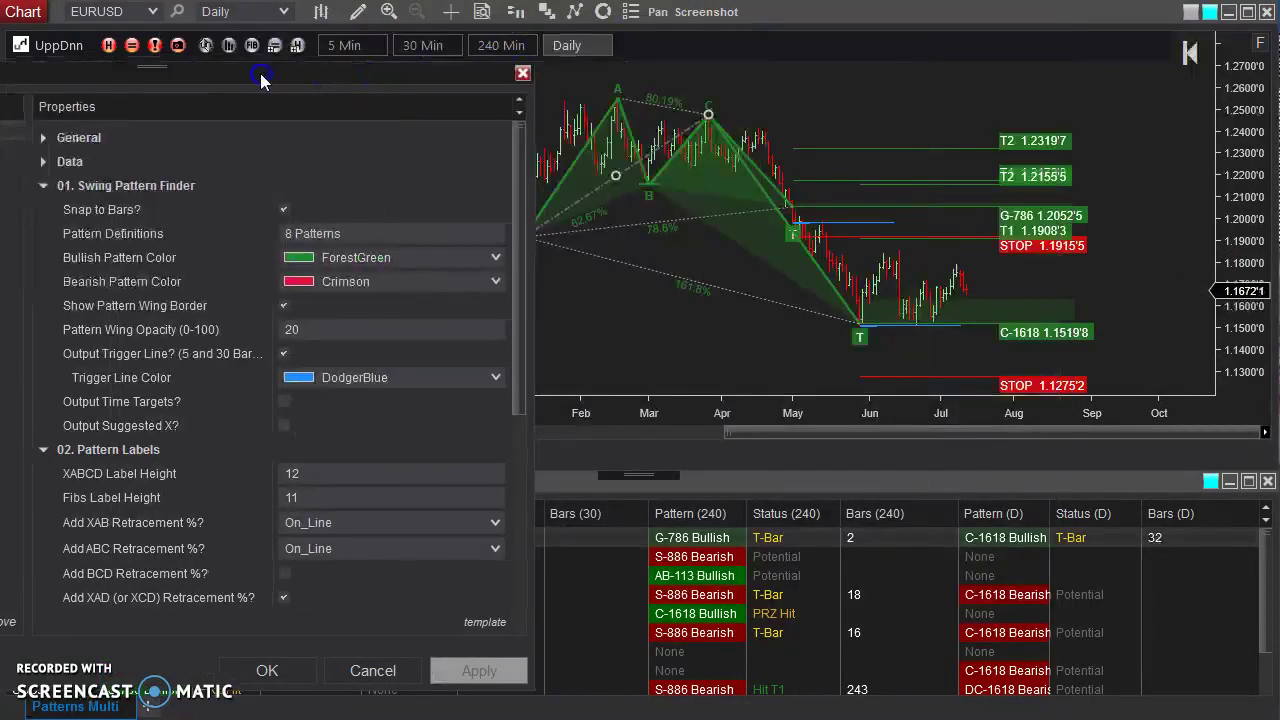
{"action": "left_click", "coordinate": [261, 350]}
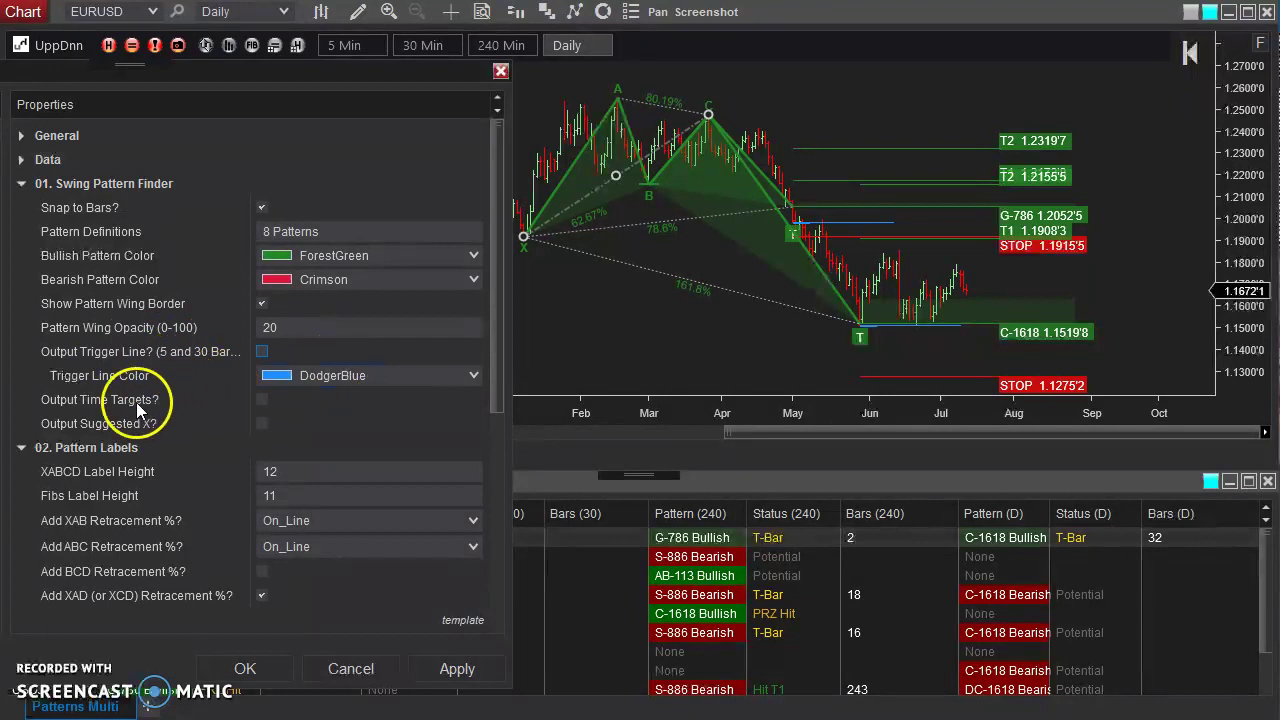
{"action": "left_click", "coordinate": [262, 400]}
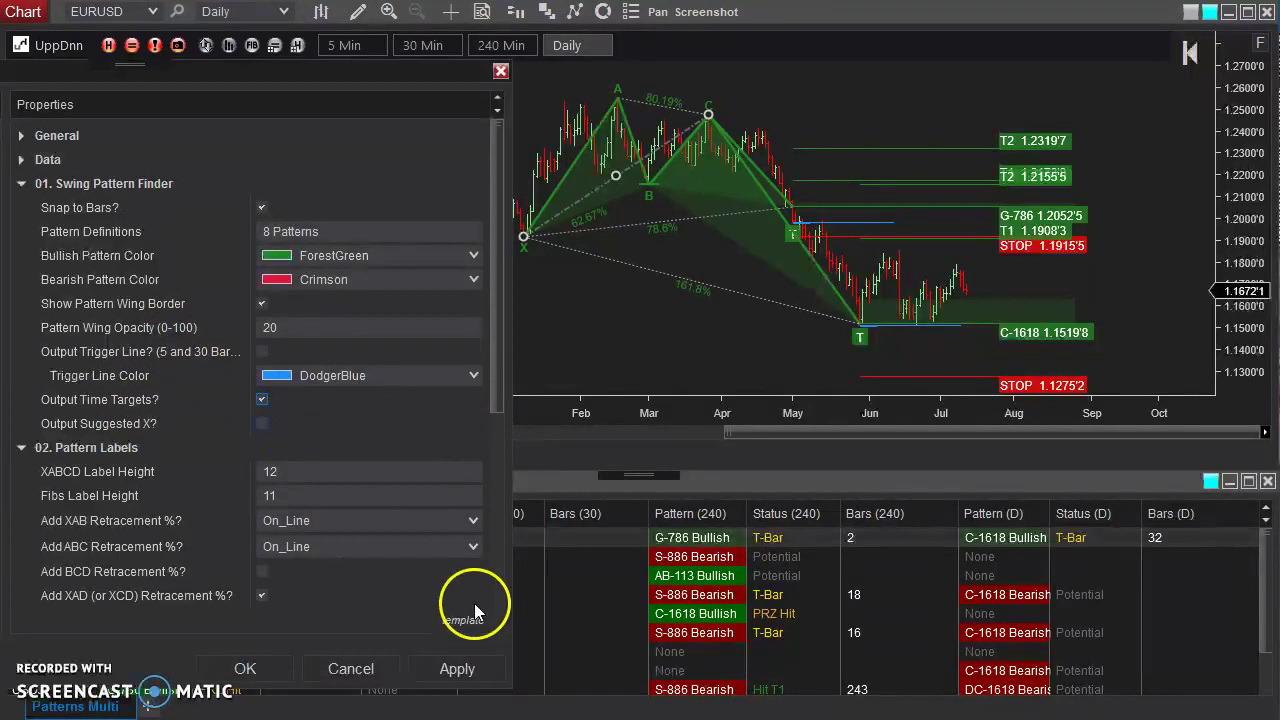
{"action": "left_click", "coordinate": [455, 672]}
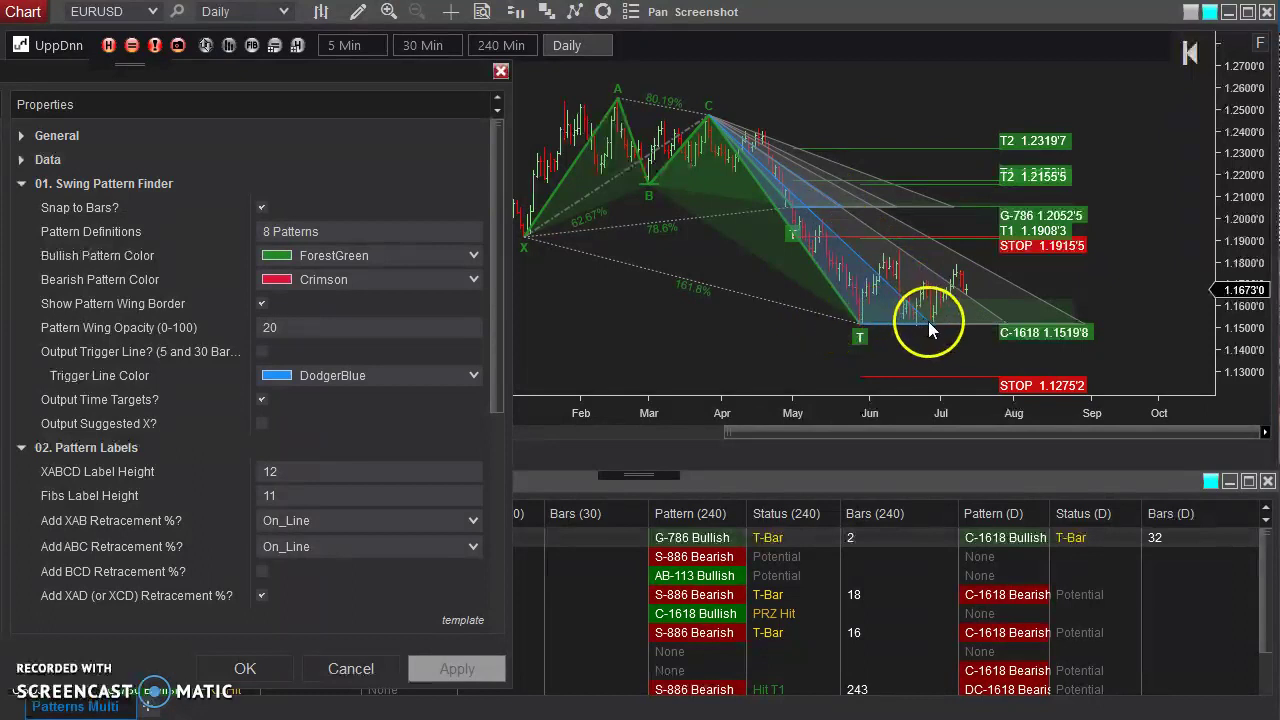
{"action": "left_click", "coordinate": [245, 669]}
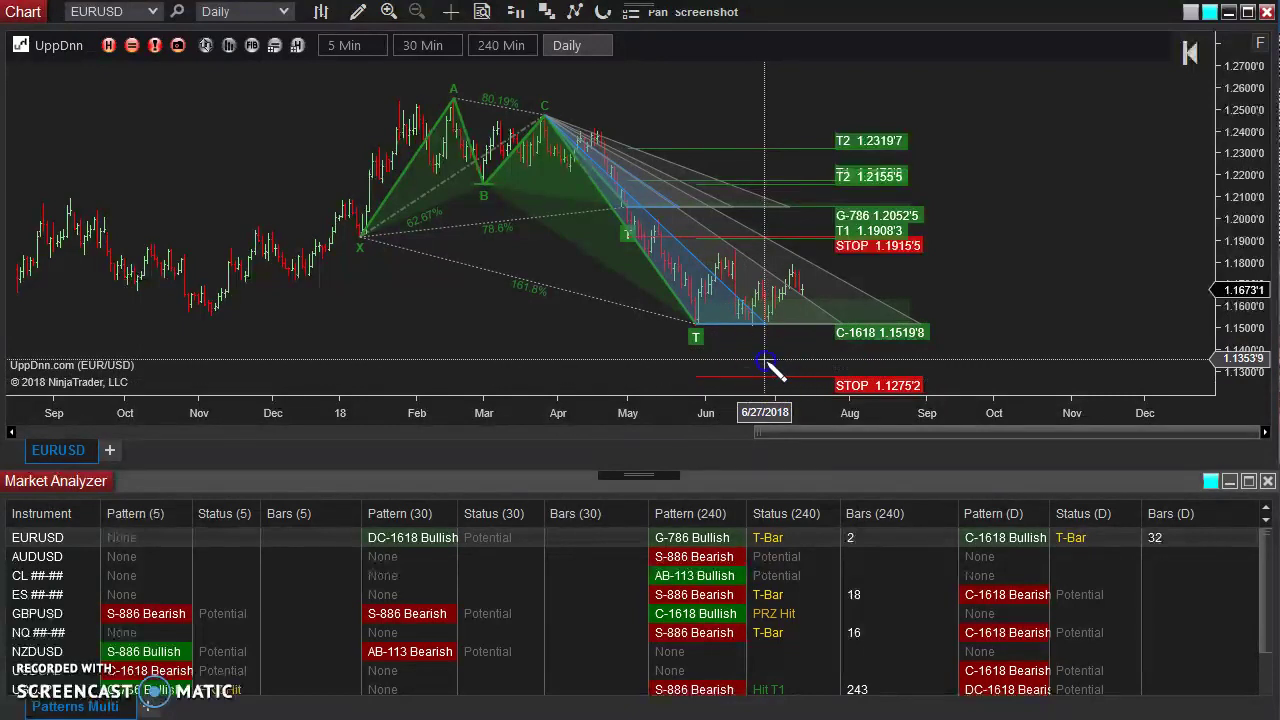
Mark the three time targets along the C-1618 line with blue upward arrows beneath them
{"action": "left_click", "coordinate": [842, 333]}
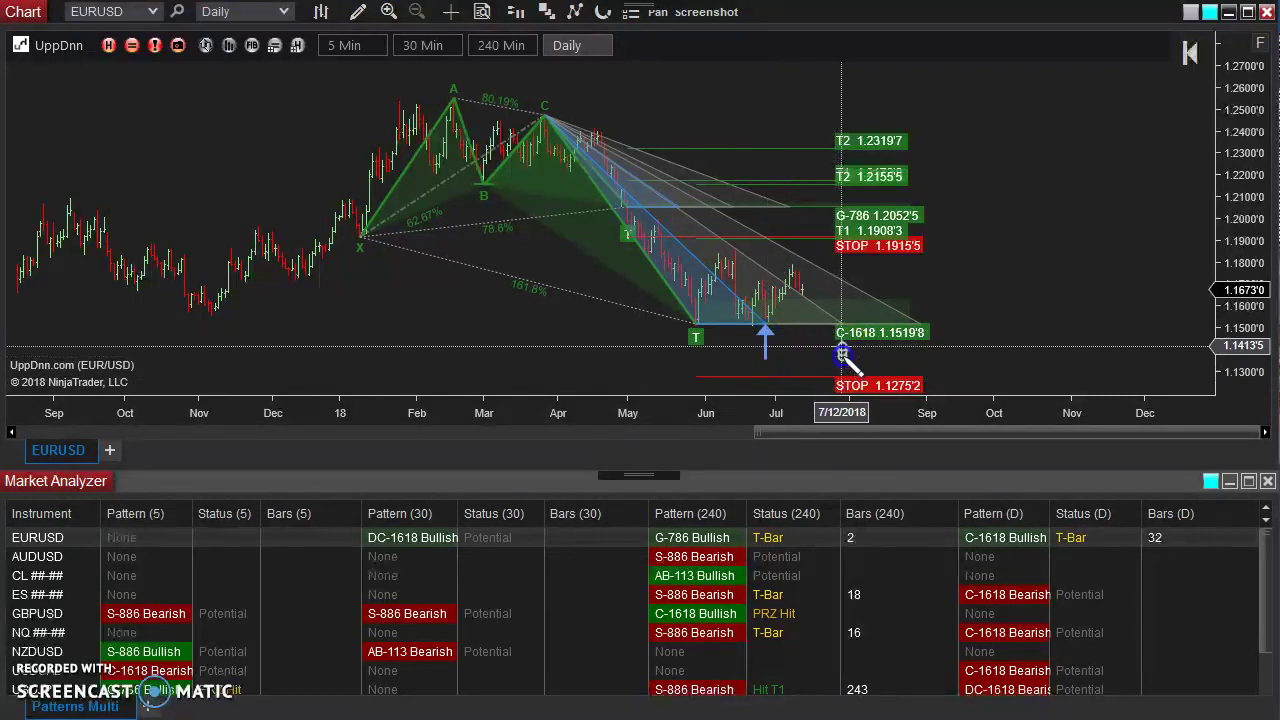
{"action": "left_click", "coordinate": [931, 372]}
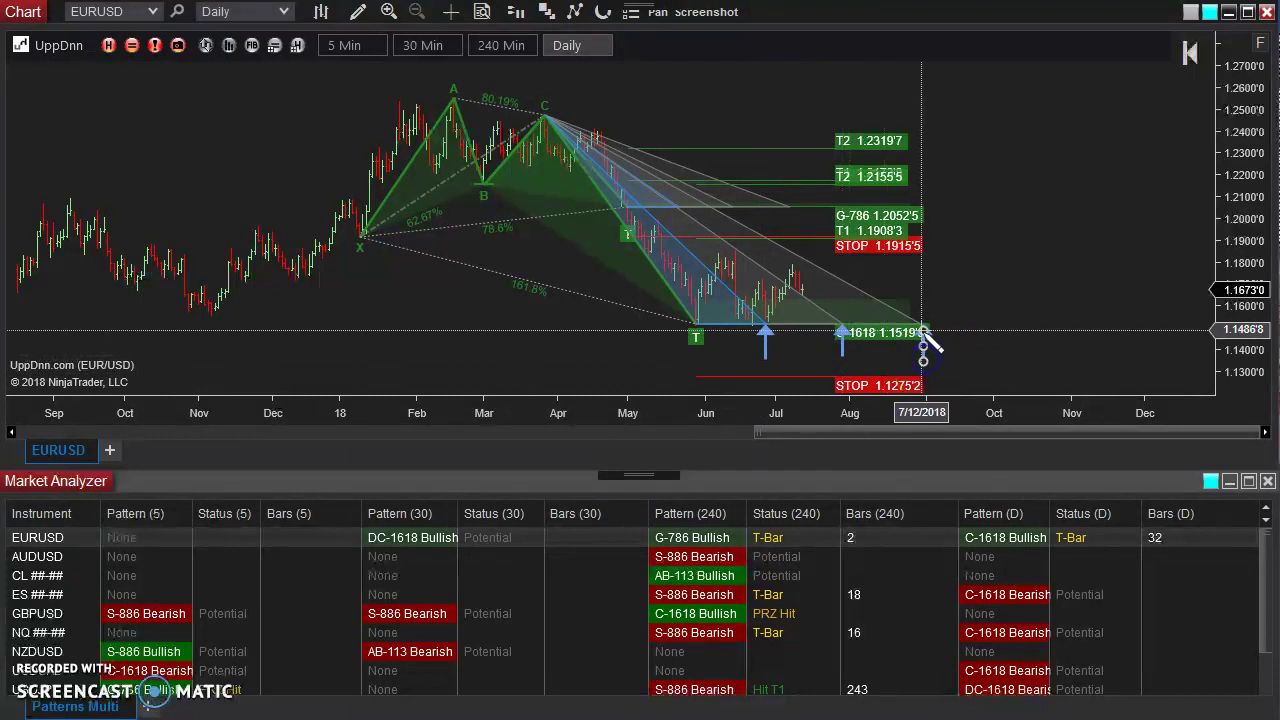
{"action": "left_click", "coordinate": [853, 333]}
{"action": "left_click", "coordinate": [762, 325]}
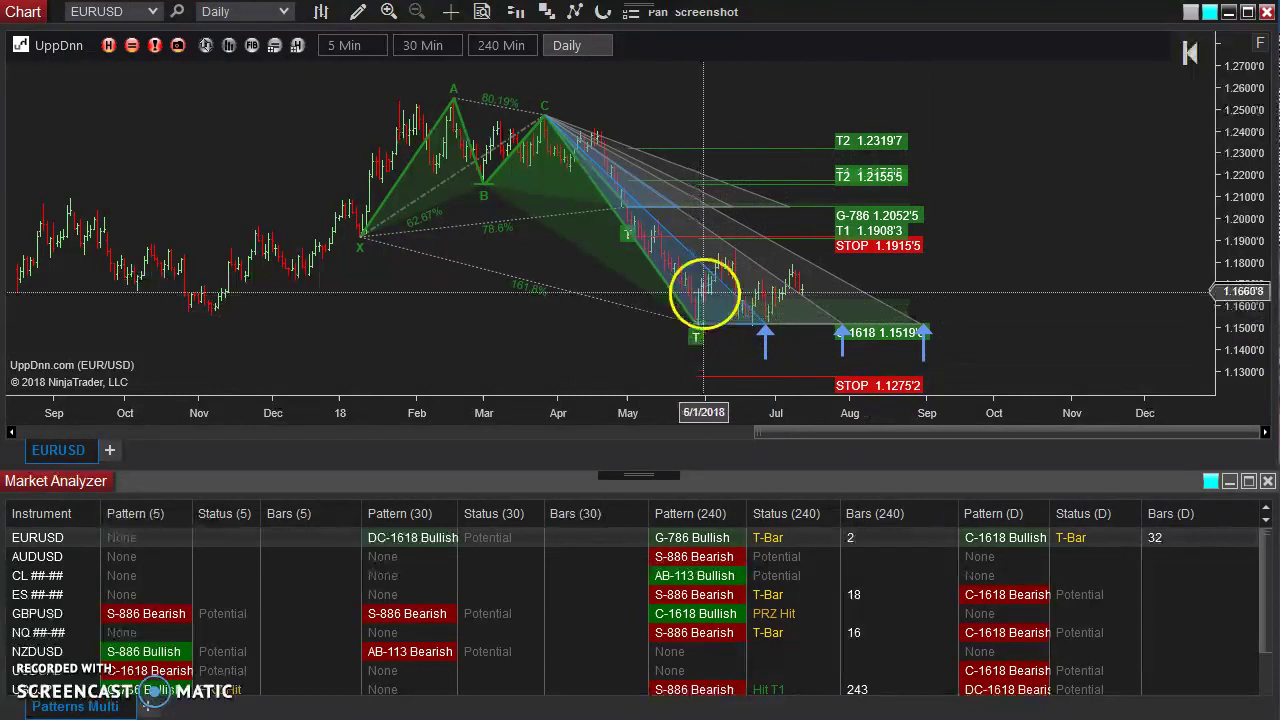
{"action": "left_click", "coordinate": [770, 325]}
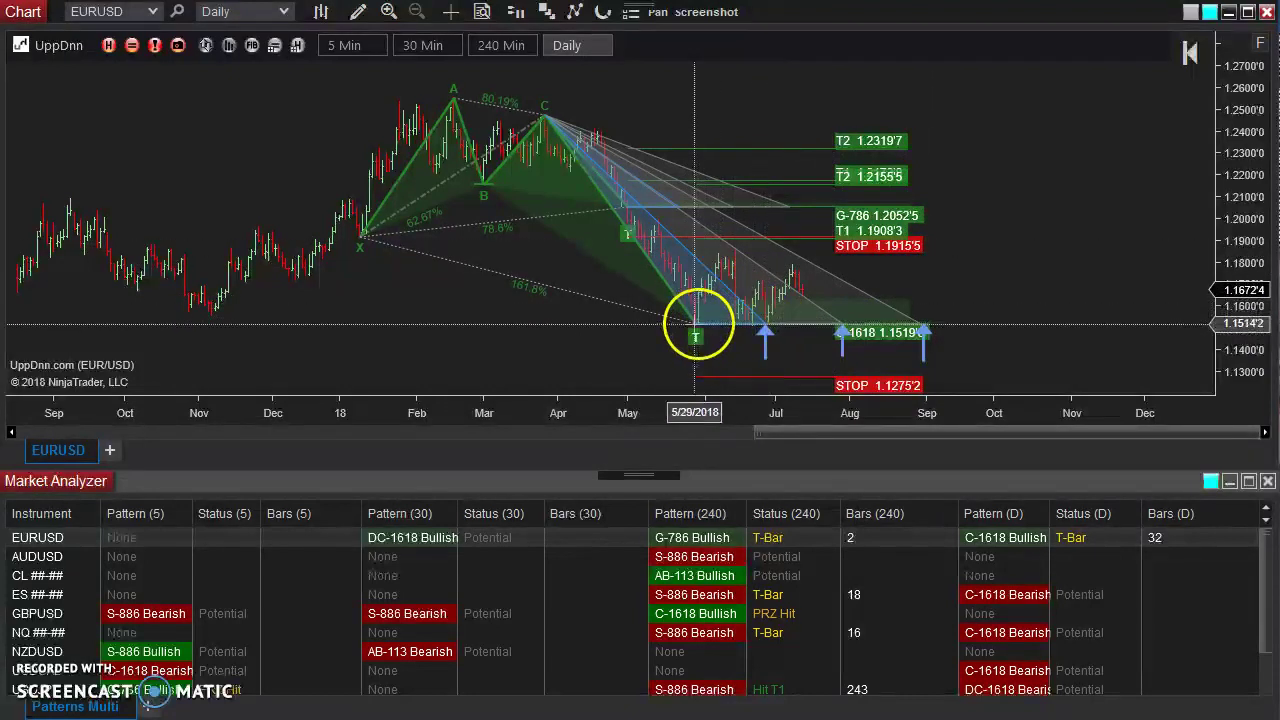
{"action": "left_click_drag", "start_coordinate": [763, 340], "coordinate": [923, 338]}
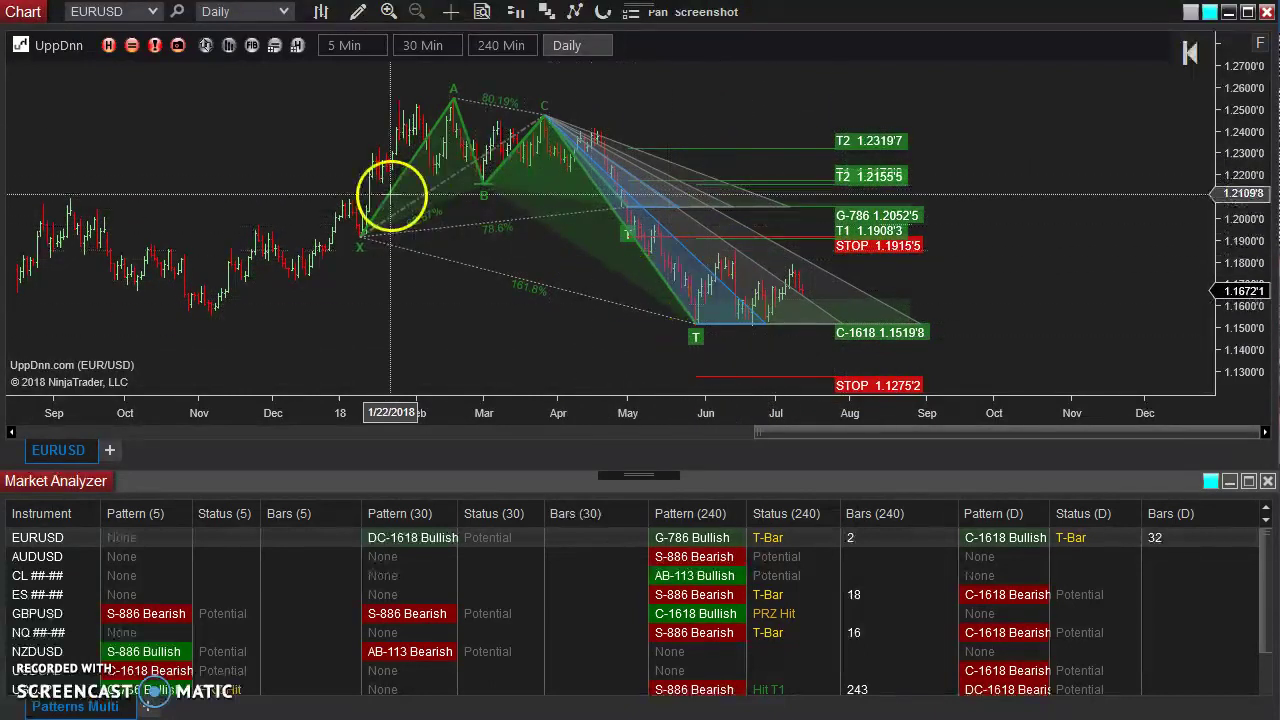
Disable the G-786 pattern in the Swing Pattern Finder's pattern definitions and confirm the change on the chart
{"action": "left_click", "coordinate": [426, 196]}
{"action": "double_click", "coordinate": [426, 196]}
{"action": "left_click_drag", "start_coordinate": [838, 26], "coordinate": [313, 116]}
{"action": "left_click", "coordinate": [325, 262]}
{"action": "left_click_drag", "start_coordinate": [262, 149], "coordinate": [370, 125]}
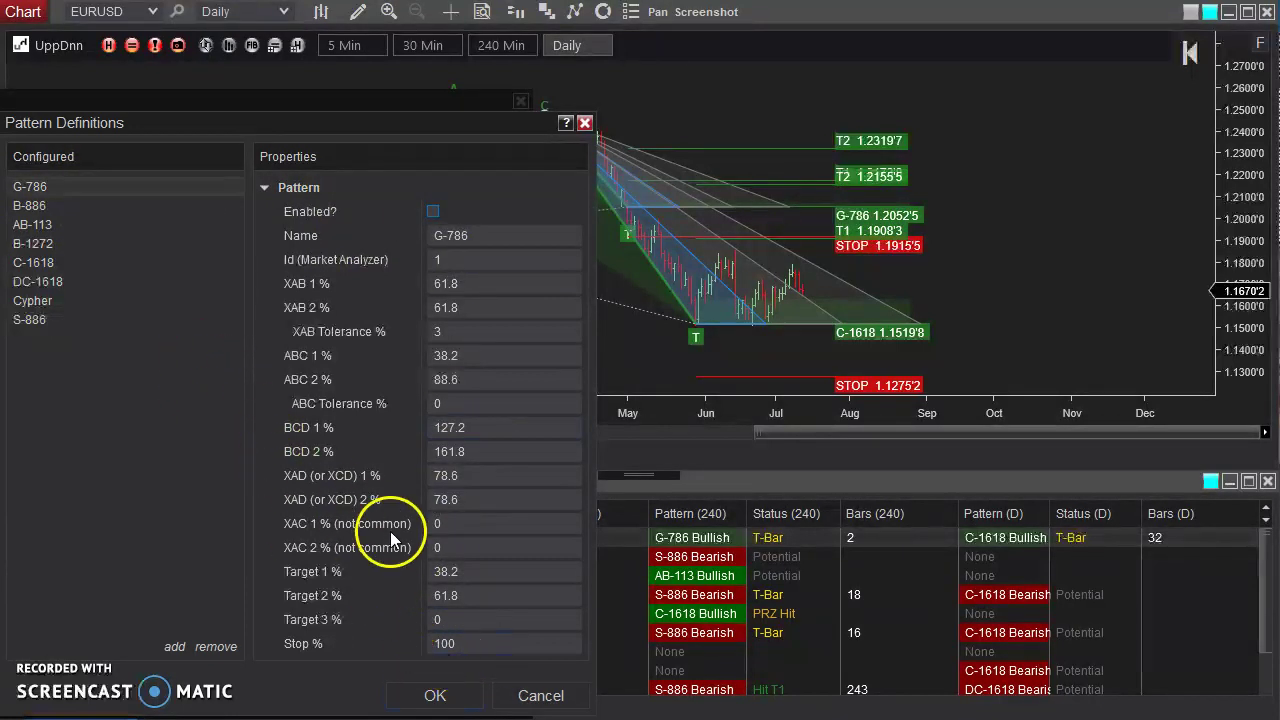
{"action": "left_click", "coordinate": [457, 500]}
{"action": "left_click", "coordinate": [437, 697]}
{"action": "left_click", "coordinate": [266, 696]}
{"action": "right_click", "coordinate": [454, 352]}
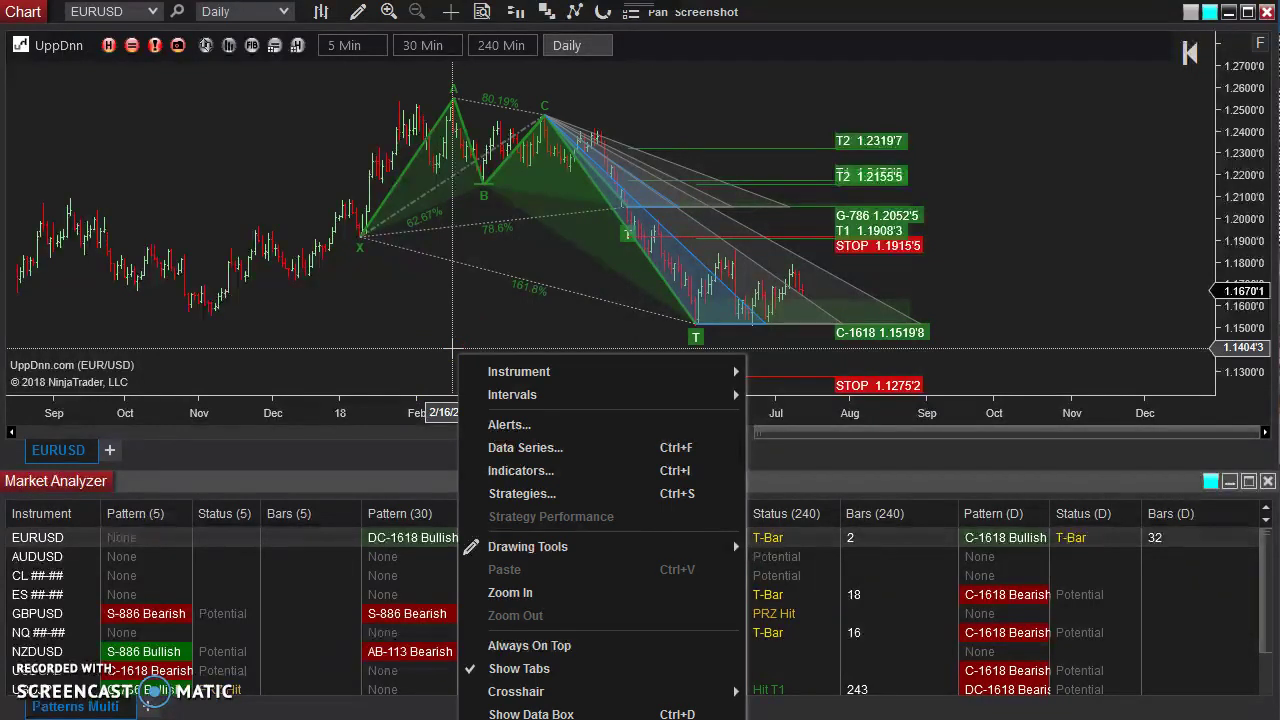
{"action": "left_click", "coordinate": [453, 350]}
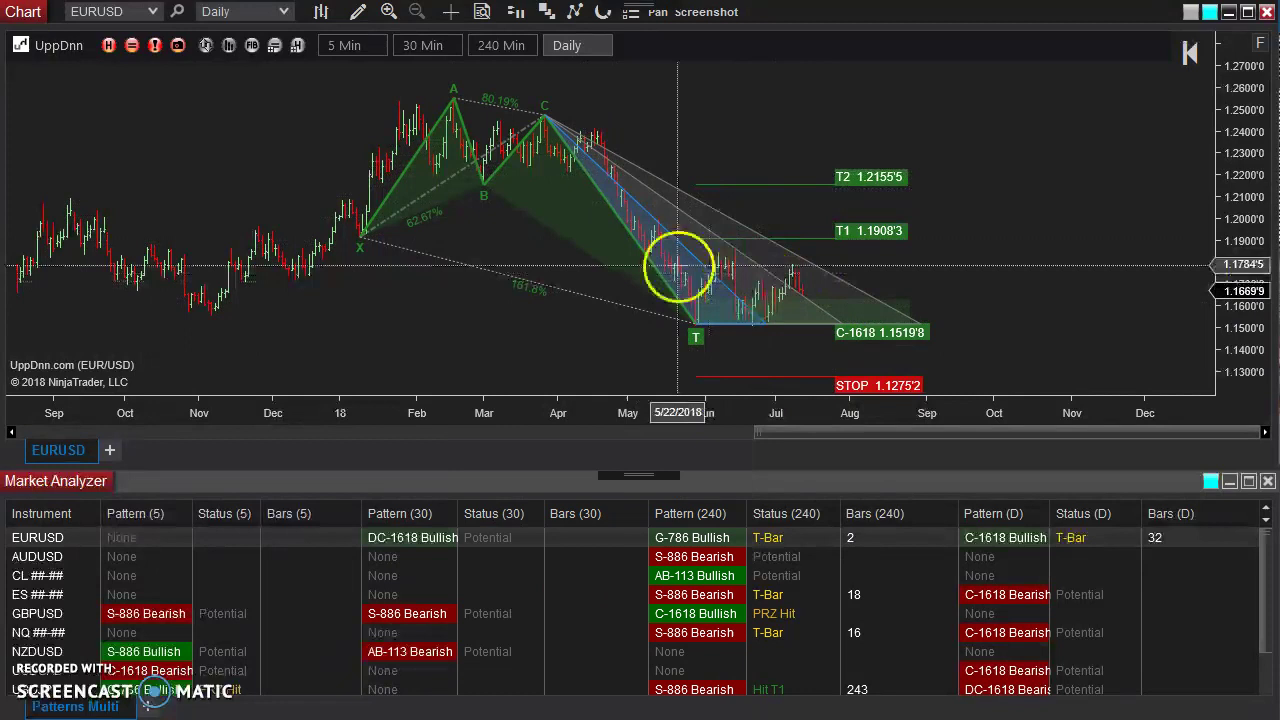
Turn off the time targets output, turn on the suggested X output, and confirm the properties
{"action": "double_click", "coordinate": [437, 191]}
{"action": "mouse_move", "coordinate": [845, 27]}
{"action": "left_mouse_down"}
{"action": "mouse_move", "coordinate": [177, 83]}
{"action": "mouse_move", "coordinate": [284, 76]}
{"action": "left_mouse_up"}
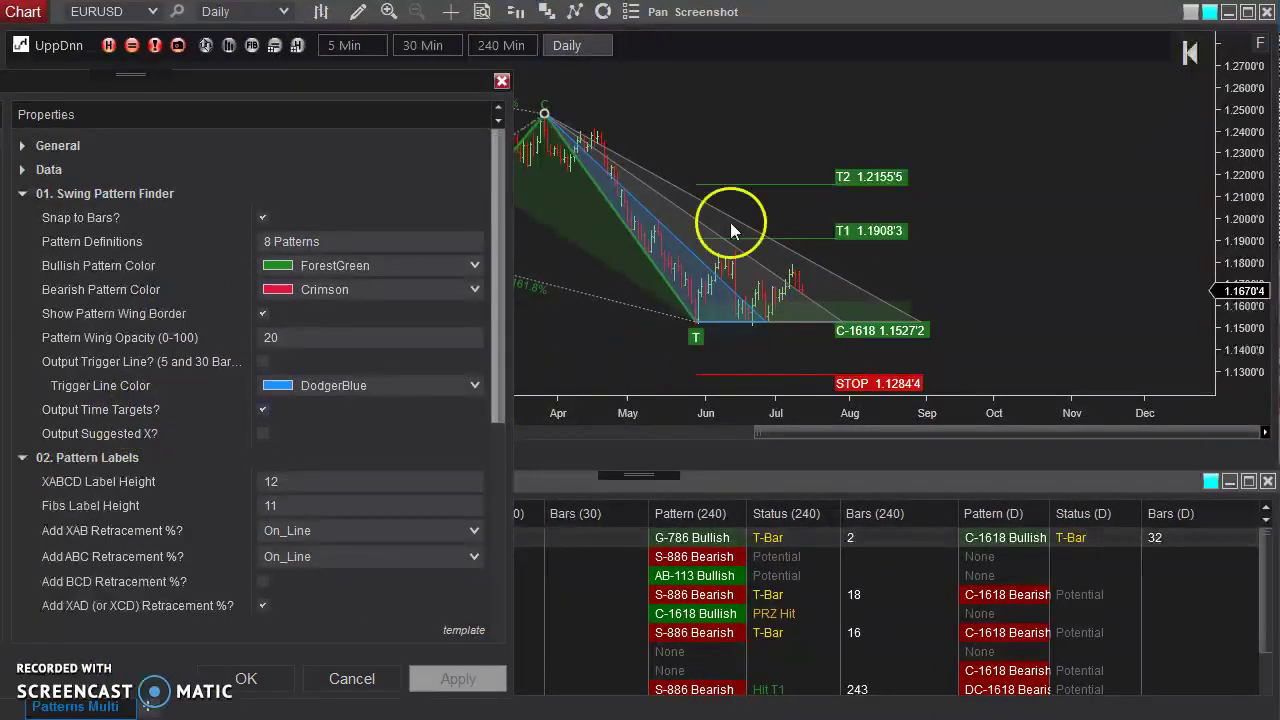
{"action": "left_click", "coordinate": [263, 410]}
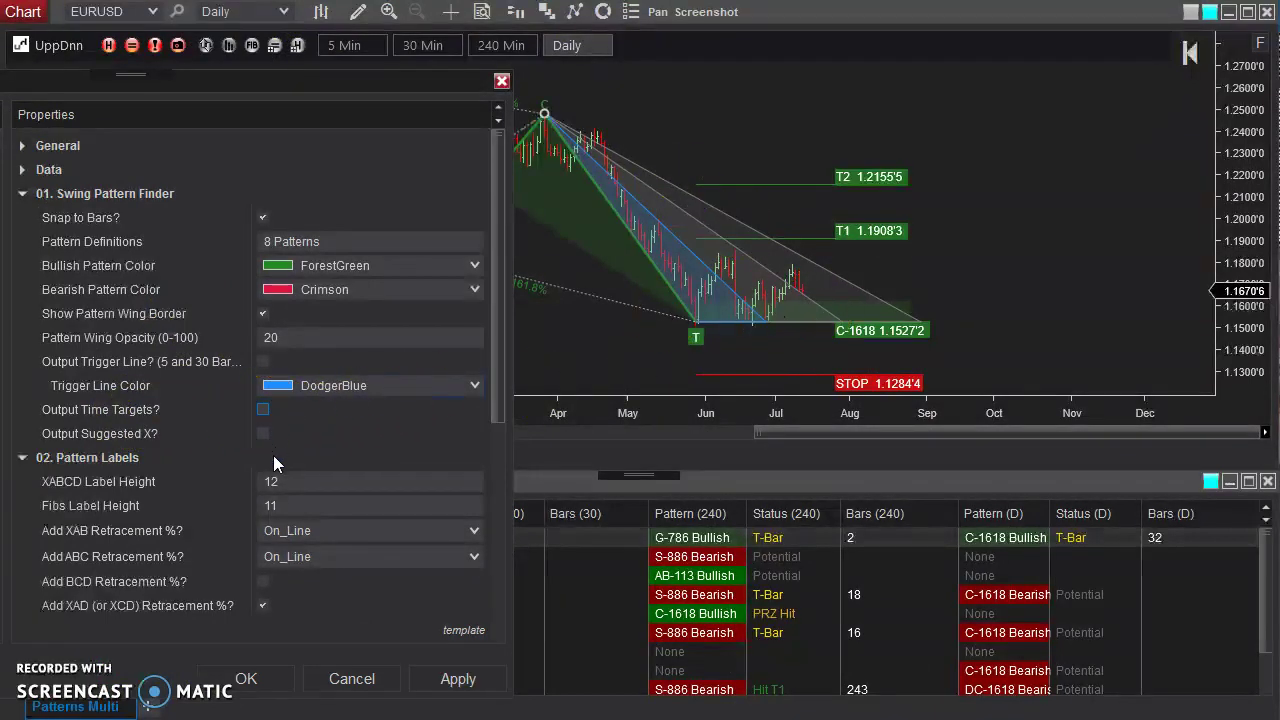
{"action": "left_click", "coordinate": [290, 412]}
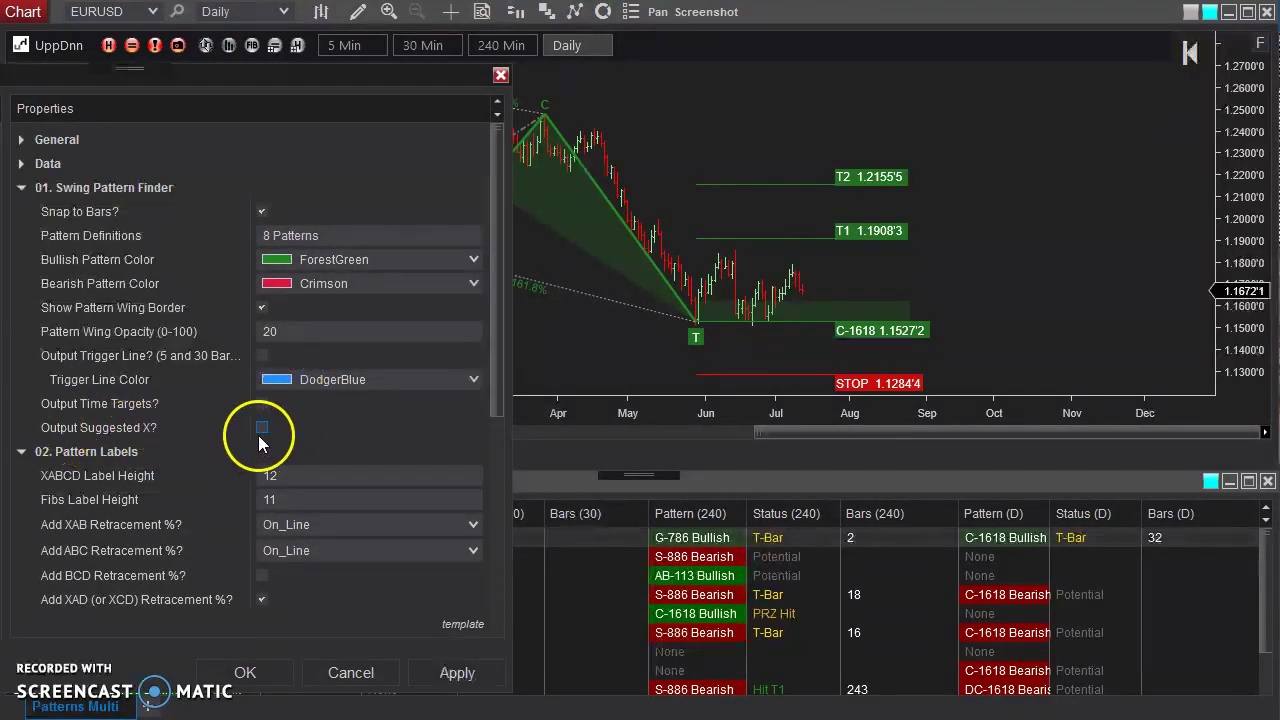
{"action": "left_click", "coordinate": [263, 430]}
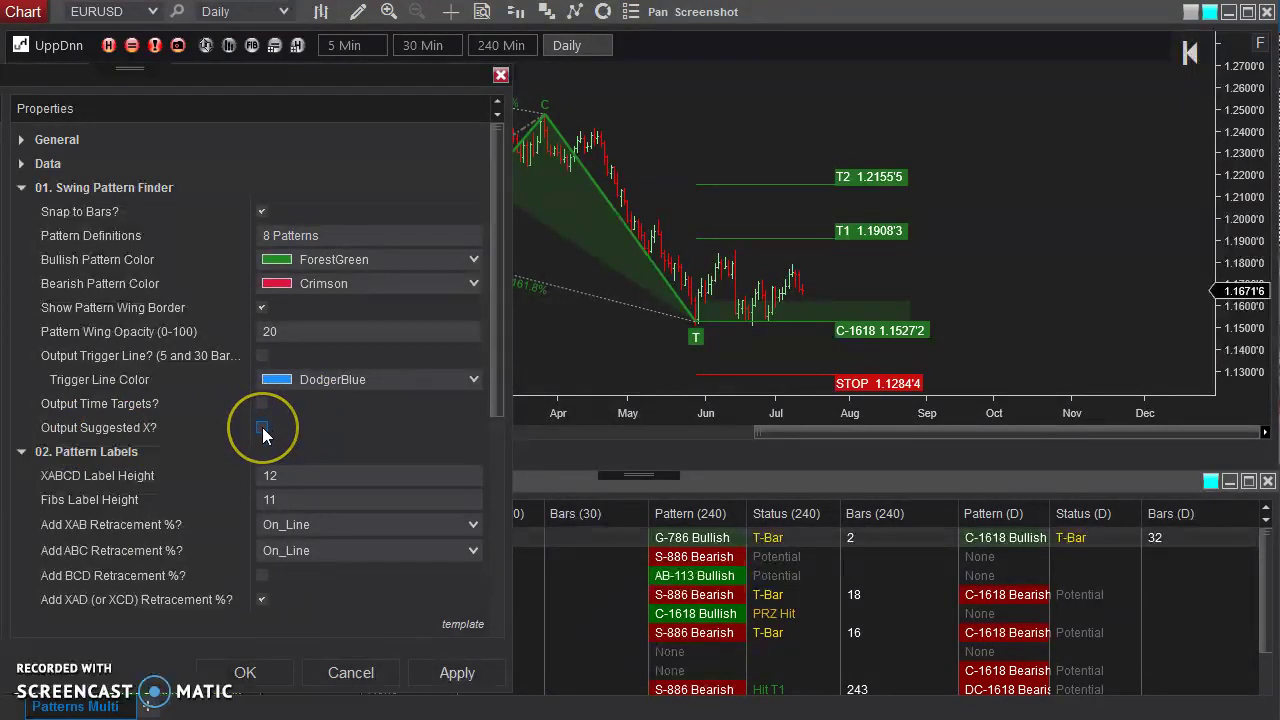
{"action": "left_click", "coordinate": [250, 675]}
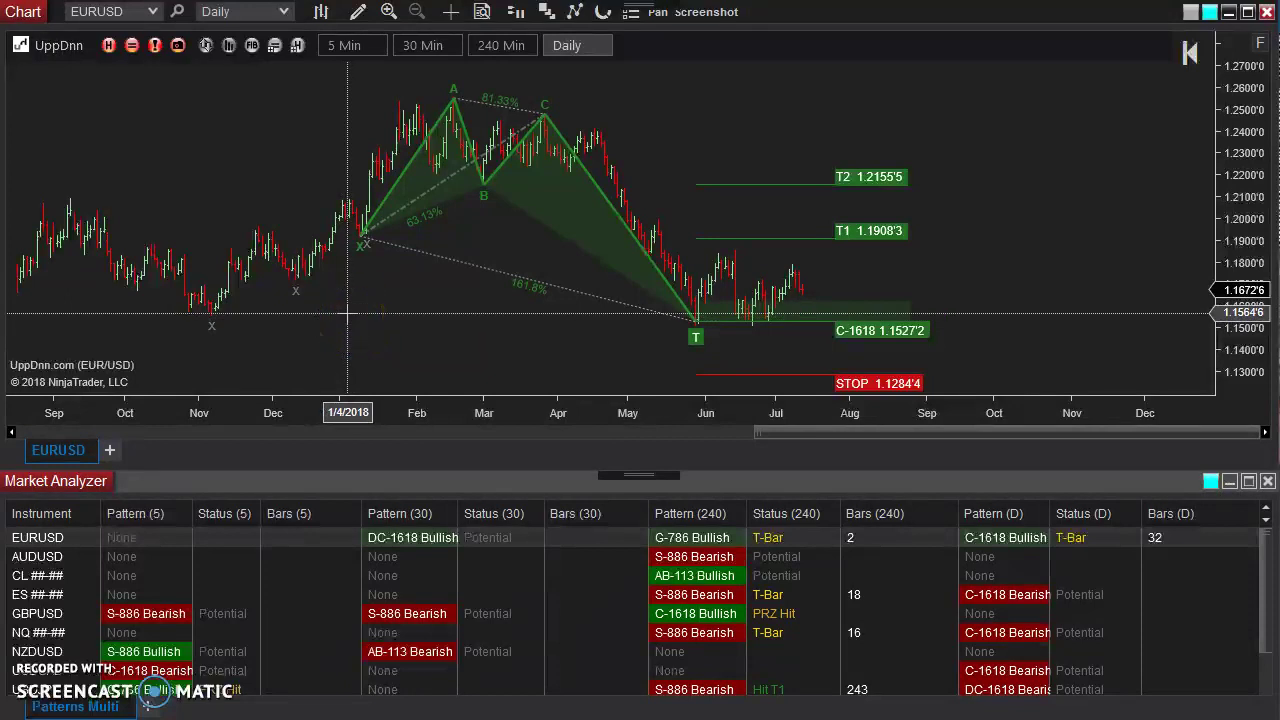
Snap the C anchor to the late-March 2018 high and the X anchor to the suggested X at the 1/10/2018 low
{"action": "mouse_move", "coordinate": [543, 143]}
{"action": "left_mouse_down"}
{"action": "mouse_move", "coordinate": [413, 168]}
{"action": "mouse_move", "coordinate": [391, 194]}
{"action": "mouse_move", "coordinate": [428, 200]}
{"action": "mouse_move", "coordinate": [400, 205]}
{"action": "mouse_move", "coordinate": [360, 243]}
{"action": "mouse_move", "coordinate": [363, 346]}
{"action": "mouse_move", "coordinate": [363, 234]}
{"action": "mouse_move", "coordinate": [333, 288]}
{"action": "mouse_move", "coordinate": [295, 312]}
{"action": "mouse_move", "coordinate": [208, 340]}
{"action": "mouse_move", "coordinate": [209, 307]}
{"action": "mouse_move", "coordinate": [363, 345]}
{"action": "left_mouse_up"}
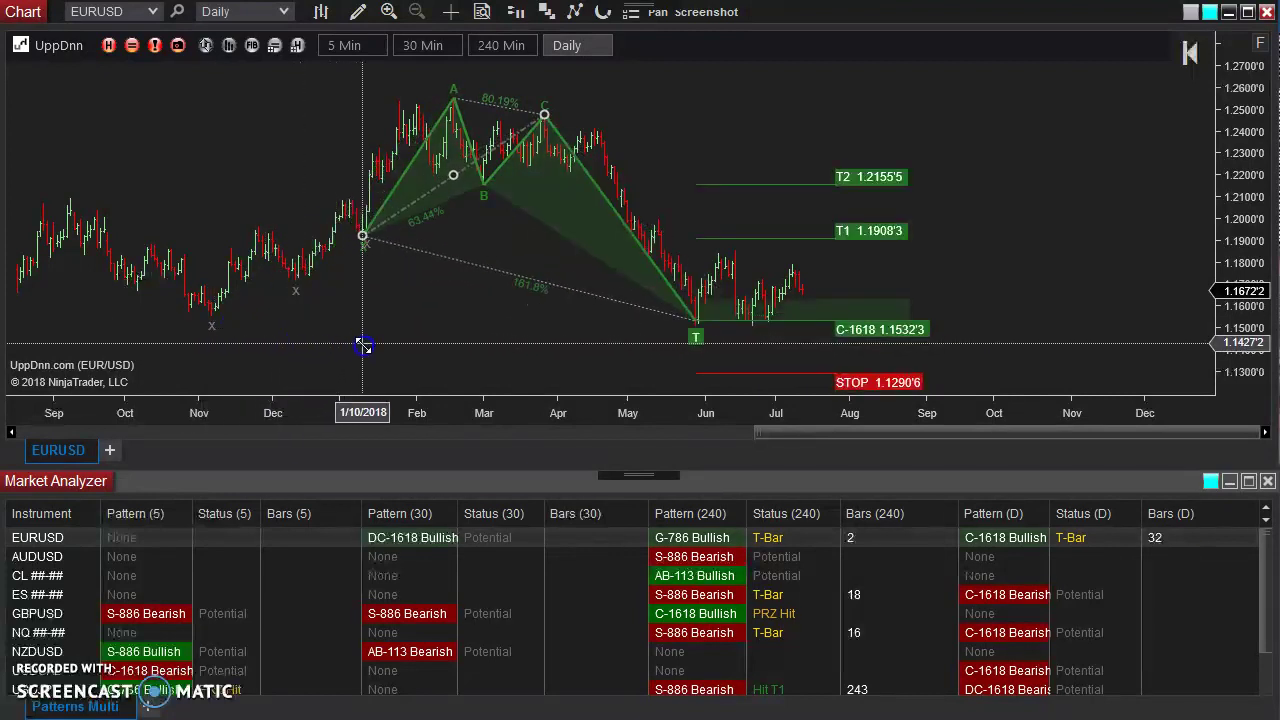
{"action": "left_click", "coordinate": [363, 251]}
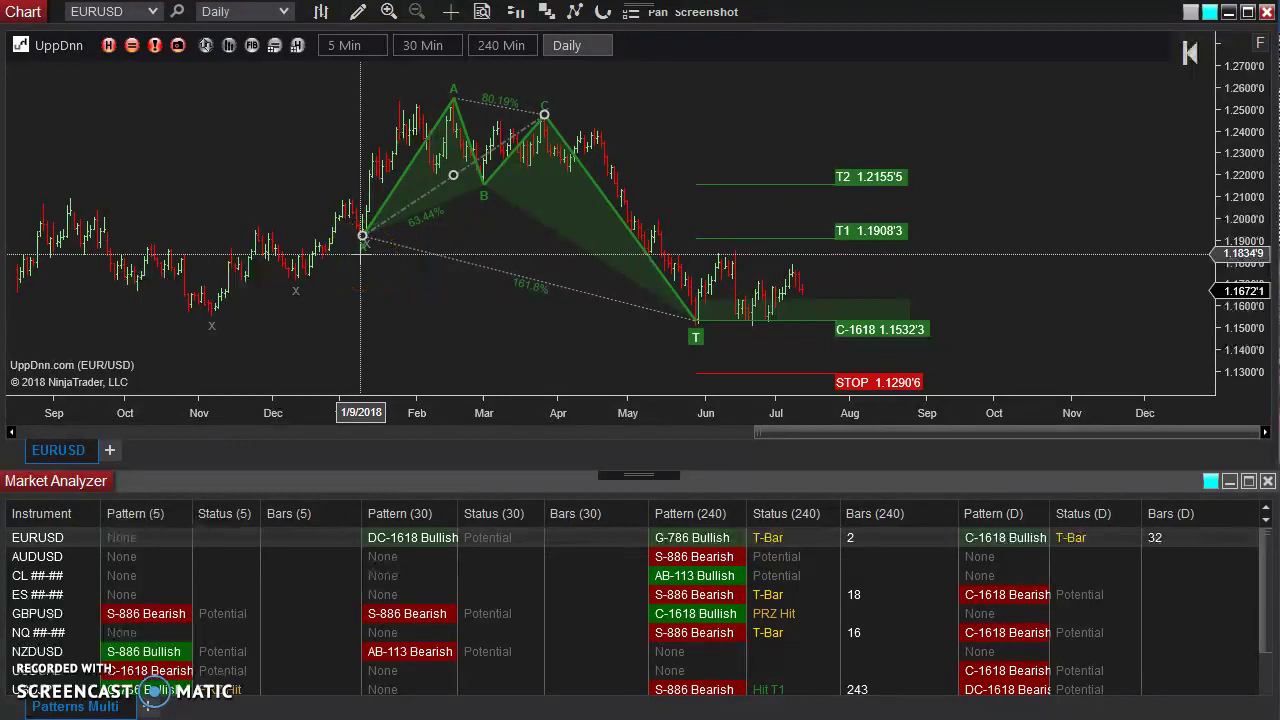
{"action": "left_click", "coordinate": [493, 170]}
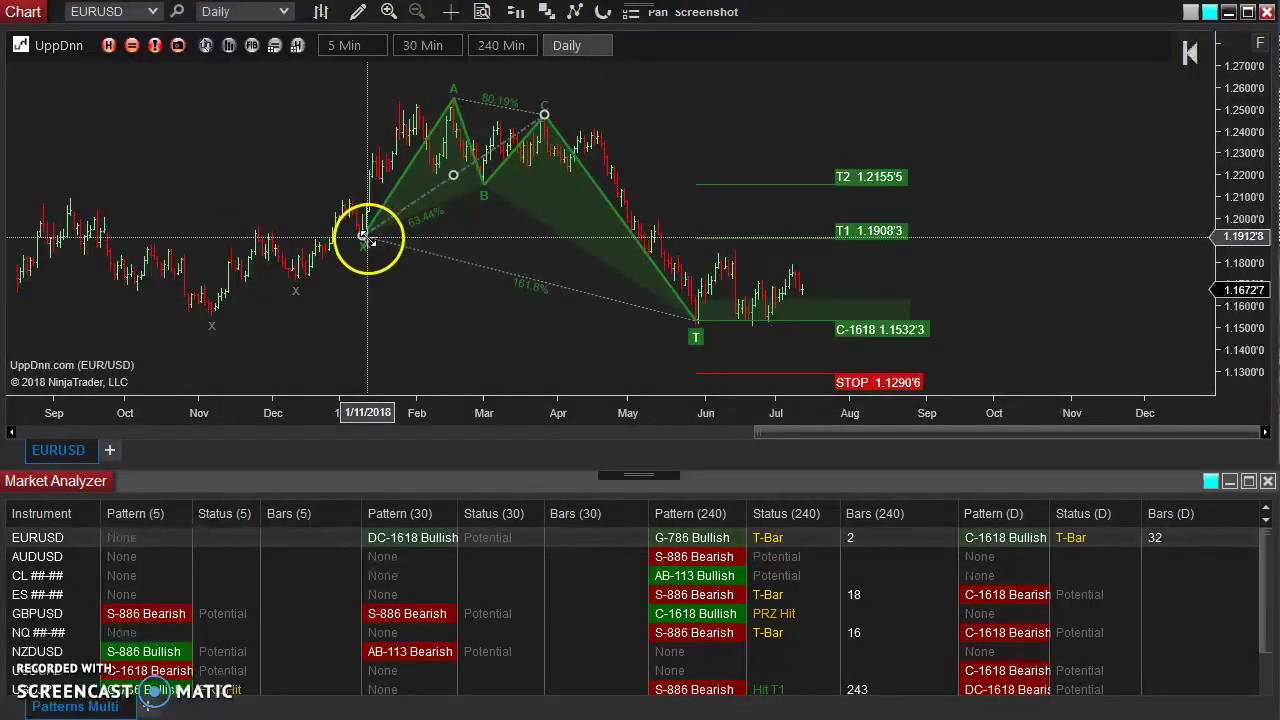
{"action": "mouse_move", "coordinate": [365, 237]}
{"action": "left_mouse_down"}
{"action": "mouse_move", "coordinate": [300, 294]}
{"action": "mouse_move", "coordinate": [233, 313]}
{"action": "left_mouse_up"}
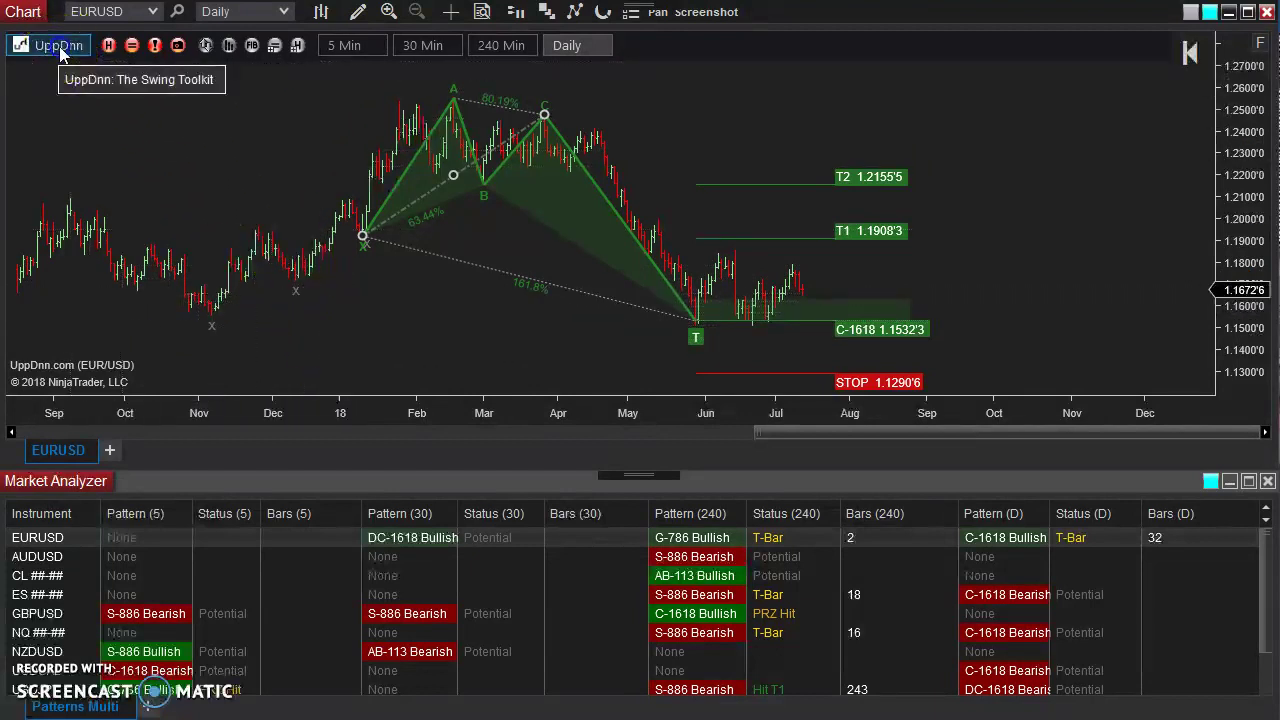
{"action": "double_click", "coordinate": [514, 228]}
{"action": "left_click_drag", "start_coordinate": [813, 35], "coordinate": [320, 98]}
{"action": "left_click", "coordinate": [615, 86]}
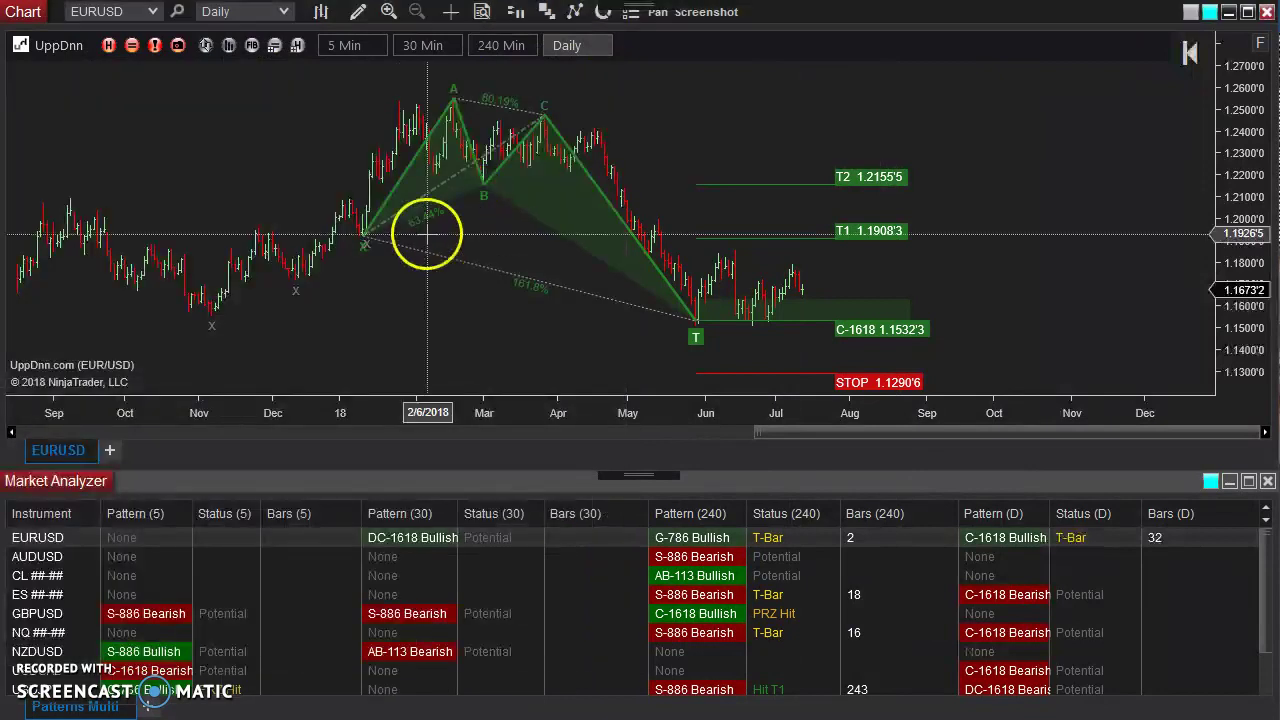
Turn off the suggested X output in the Swing Pattern Finder's properties
{"action": "double_click", "coordinate": [428, 190]}
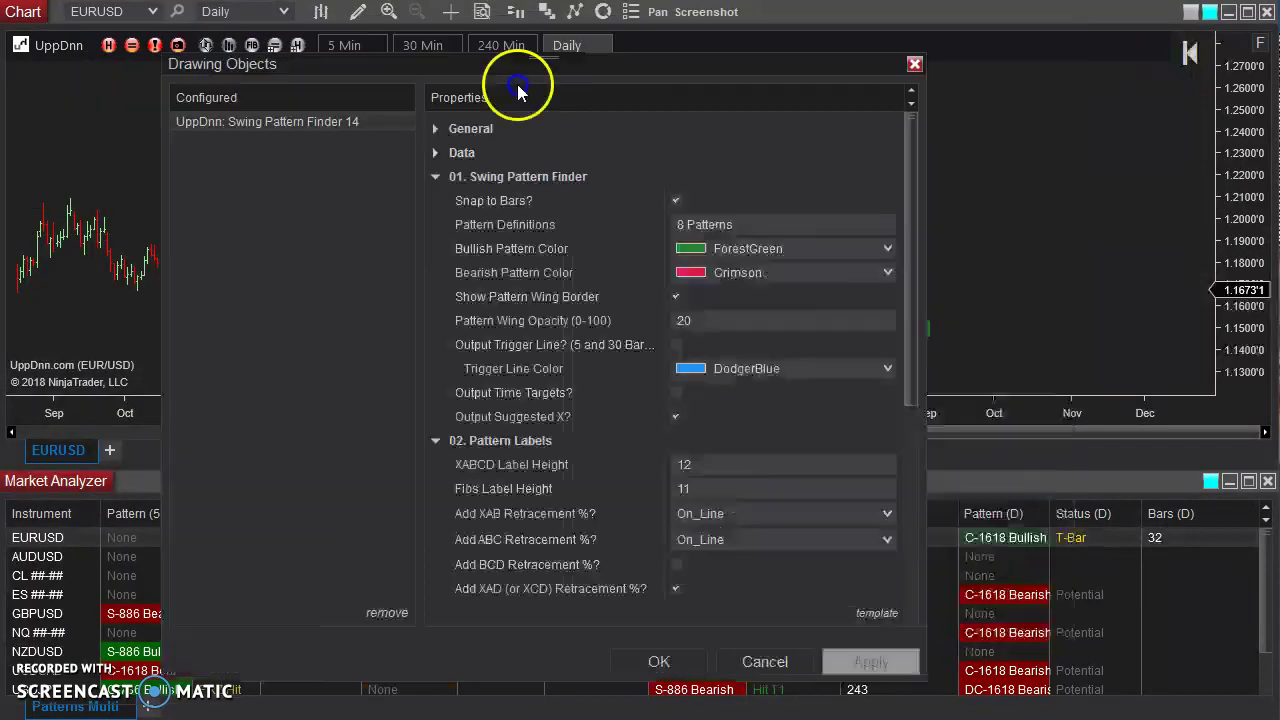
{"action": "mouse_move", "coordinate": [518, 90]}
{"action": "left_mouse_down"}
{"action": "mouse_move", "coordinate": [12, 96]}
{"action": "mouse_move", "coordinate": [87, 69]}
{"action": "left_mouse_up"}
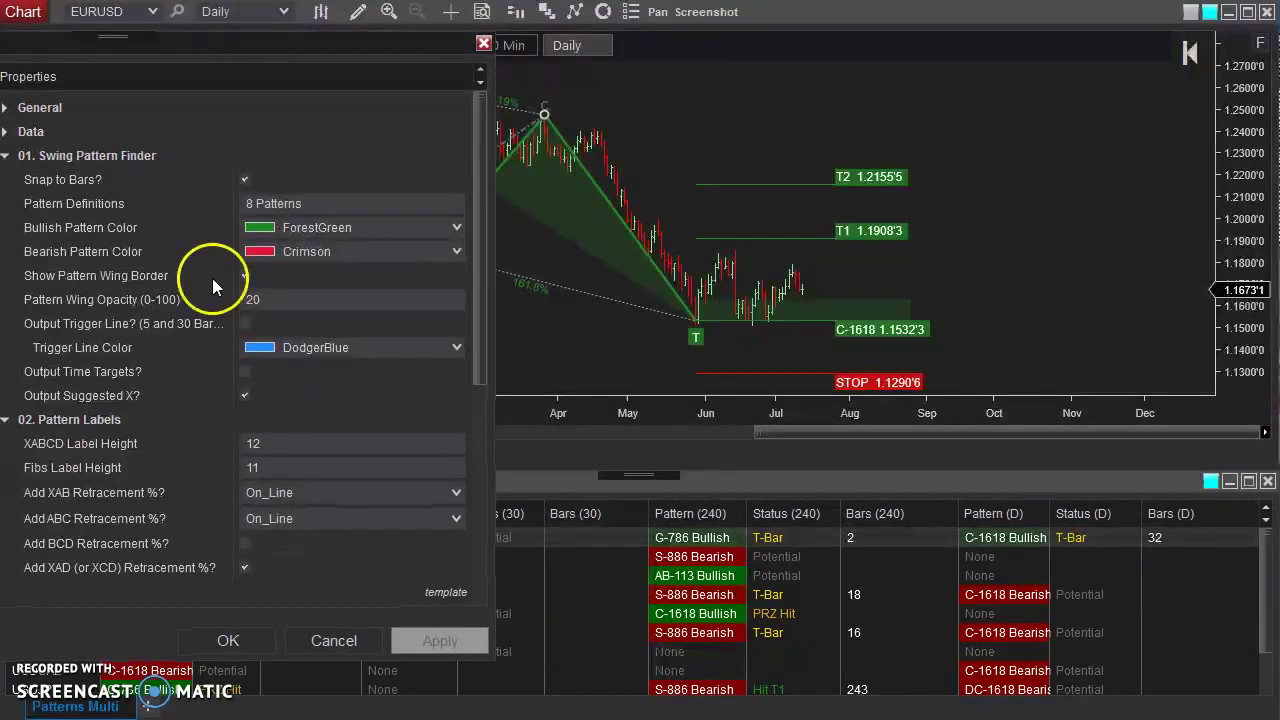
{"action": "left_click", "coordinate": [245, 397]}
Set the XABCD label height to 15 in the Swing Pattern Finder's pattern labels and apply it to the chart
{"action": "left_click_drag", "start_coordinate": [347, 42], "coordinate": [334, 4]}
{"action": "left_click_drag", "start_coordinate": [463, 205], "coordinate": [470, 366]}
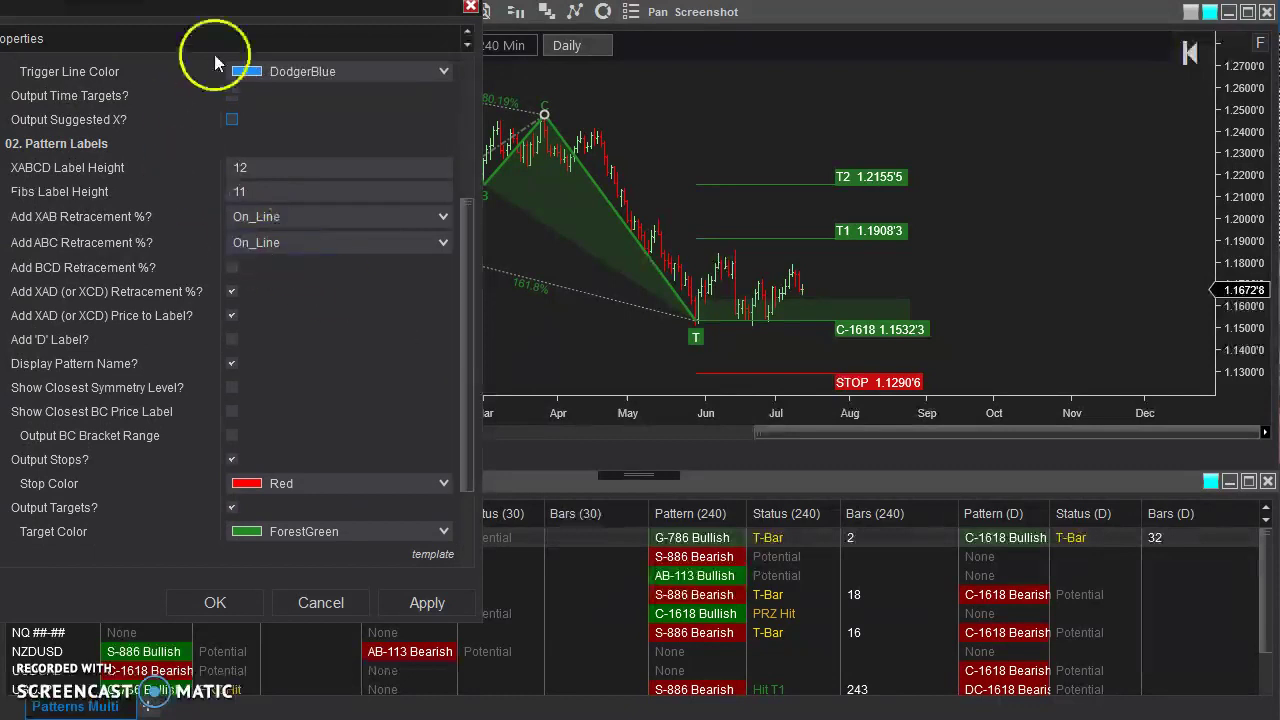
{"action": "left_click_drag", "start_coordinate": [291, 17], "coordinate": [291, 81]}
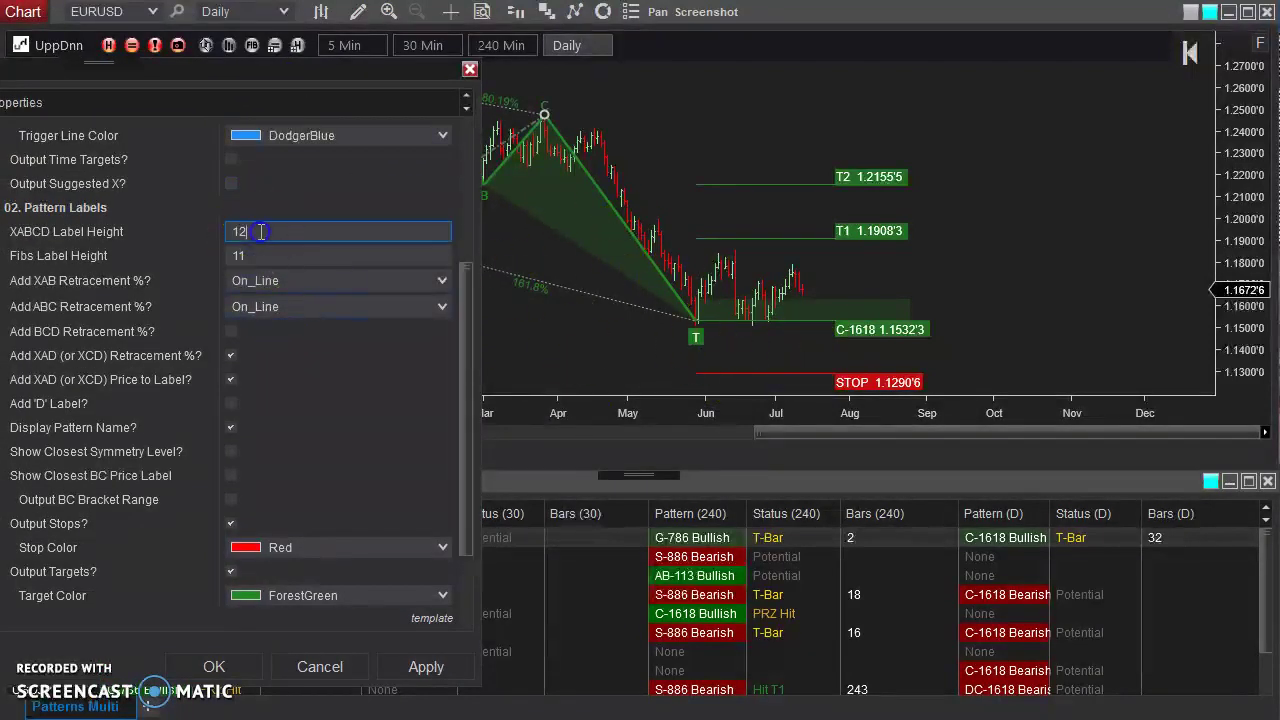
{"action": "type", "text": "15"}
{"action": "left_click", "coordinate": [430, 667]}
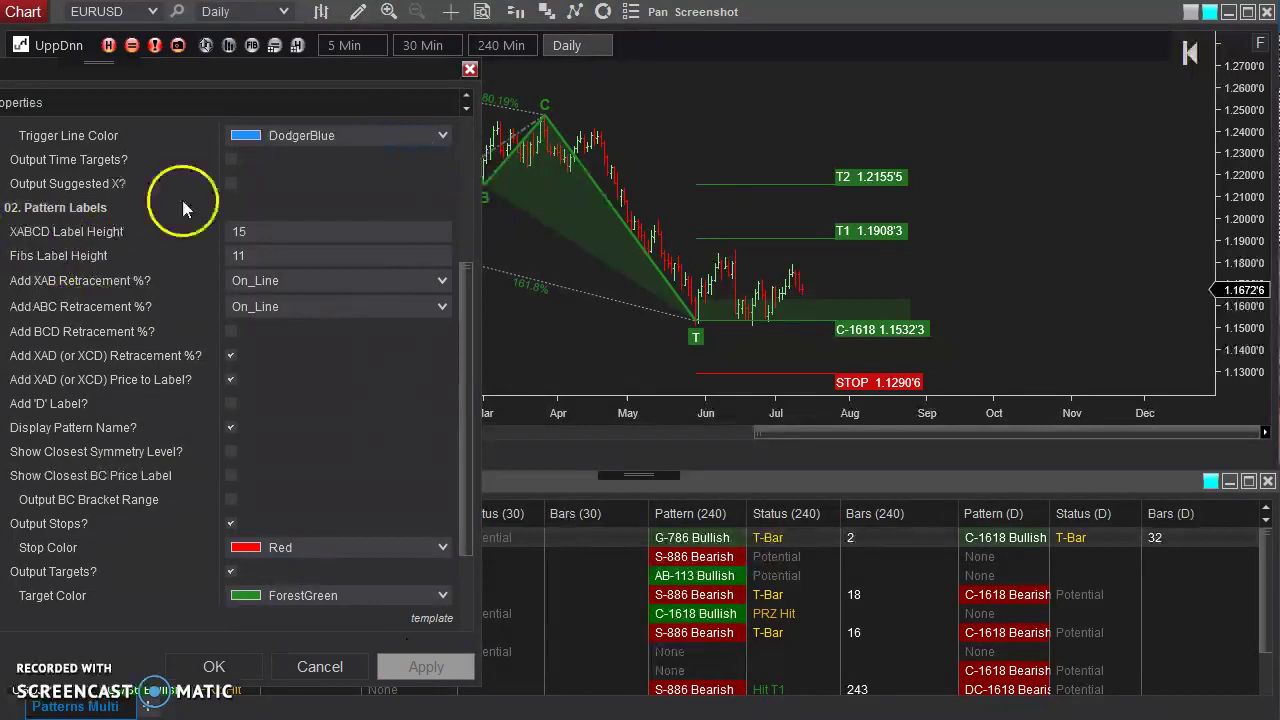
{"action": "left_click_drag", "start_coordinate": [327, 70], "coordinate": [232, 127]}
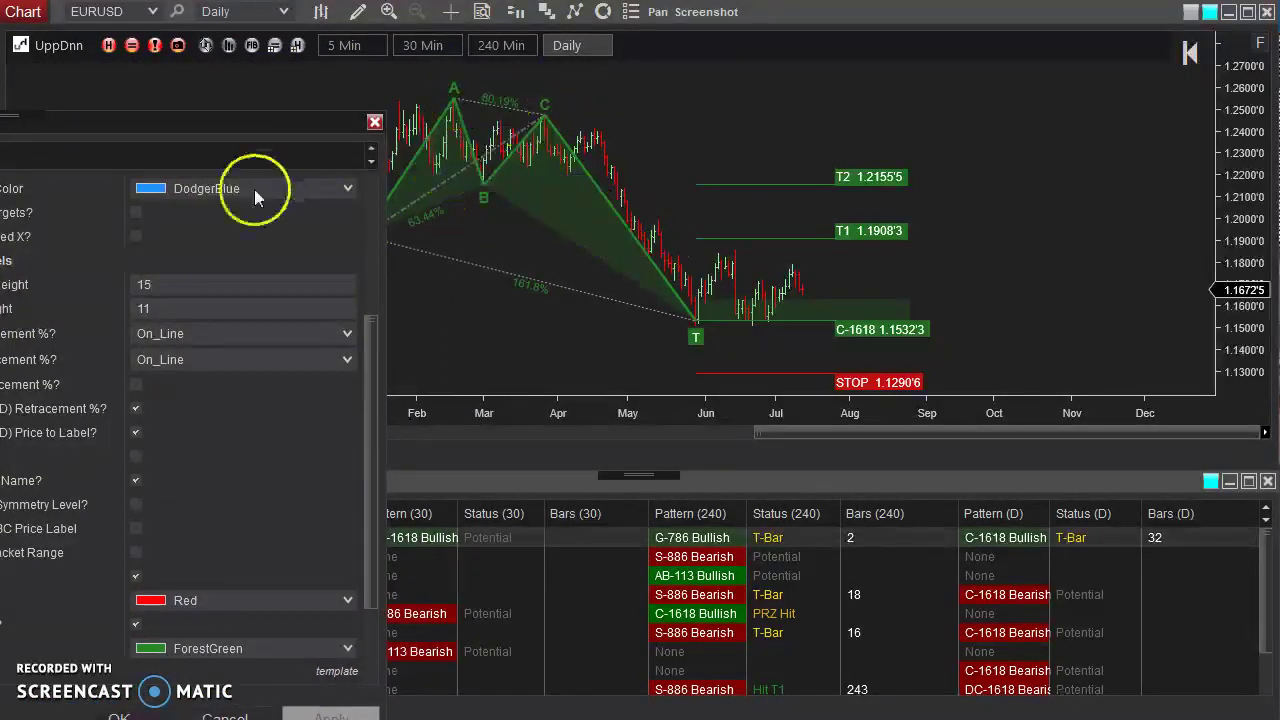
Set the XABCD label height back to 12 in the pattern label settings
{"action": "left_click", "coordinate": [145, 285]}
{"action": "type", "text": "12"}
{"action": "left_click_drag", "start_coordinate": [250, 122], "coordinate": [361, 305]}
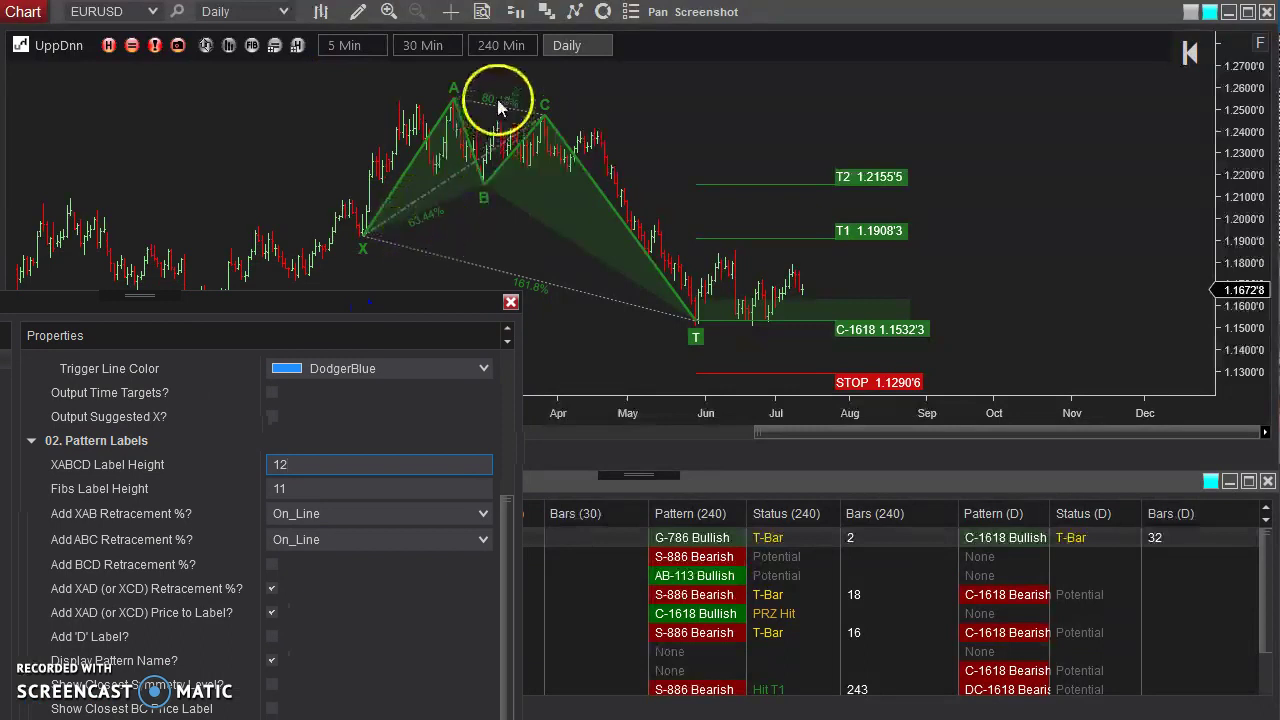
{"action": "left_click_drag", "start_coordinate": [324, 309], "coordinate": [303, 71]}
{"action": "left_click", "coordinate": [272, 255]}
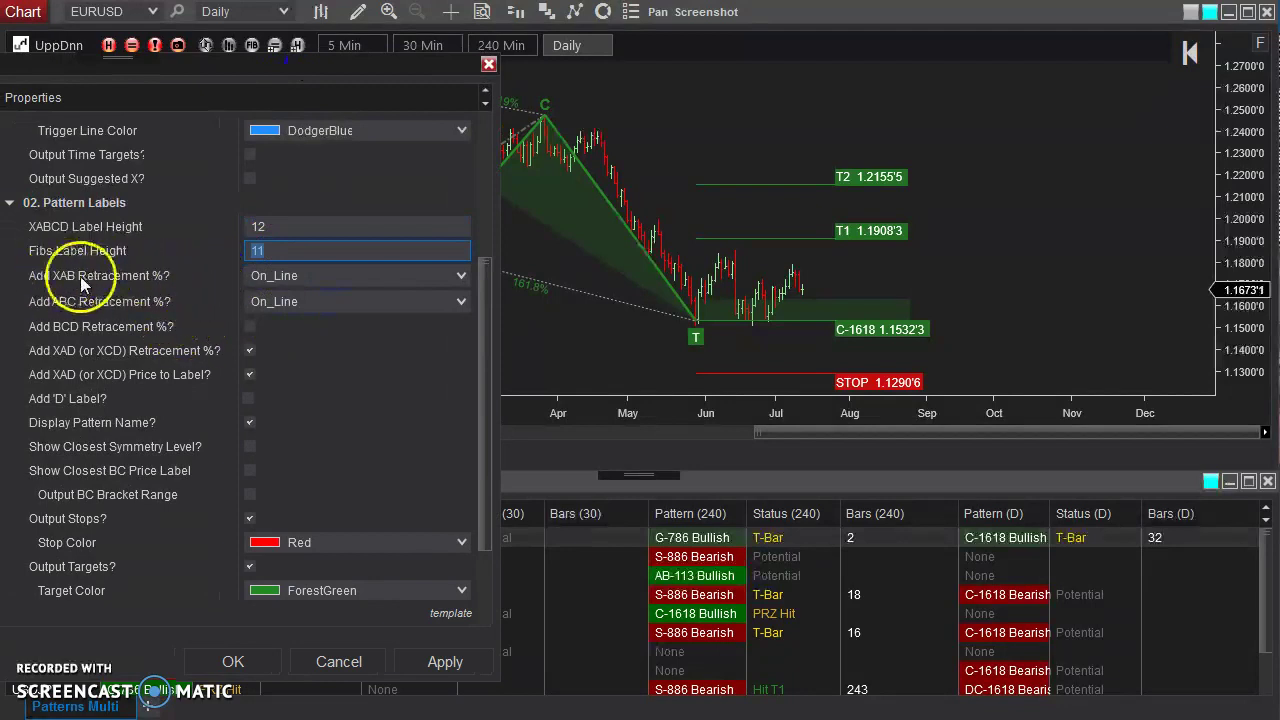
Set the XAB retracement percentage to On_B_Label and apply it to the pattern
{"action": "left_click_drag", "start_coordinate": [399, 70], "coordinate": [405, 300]}
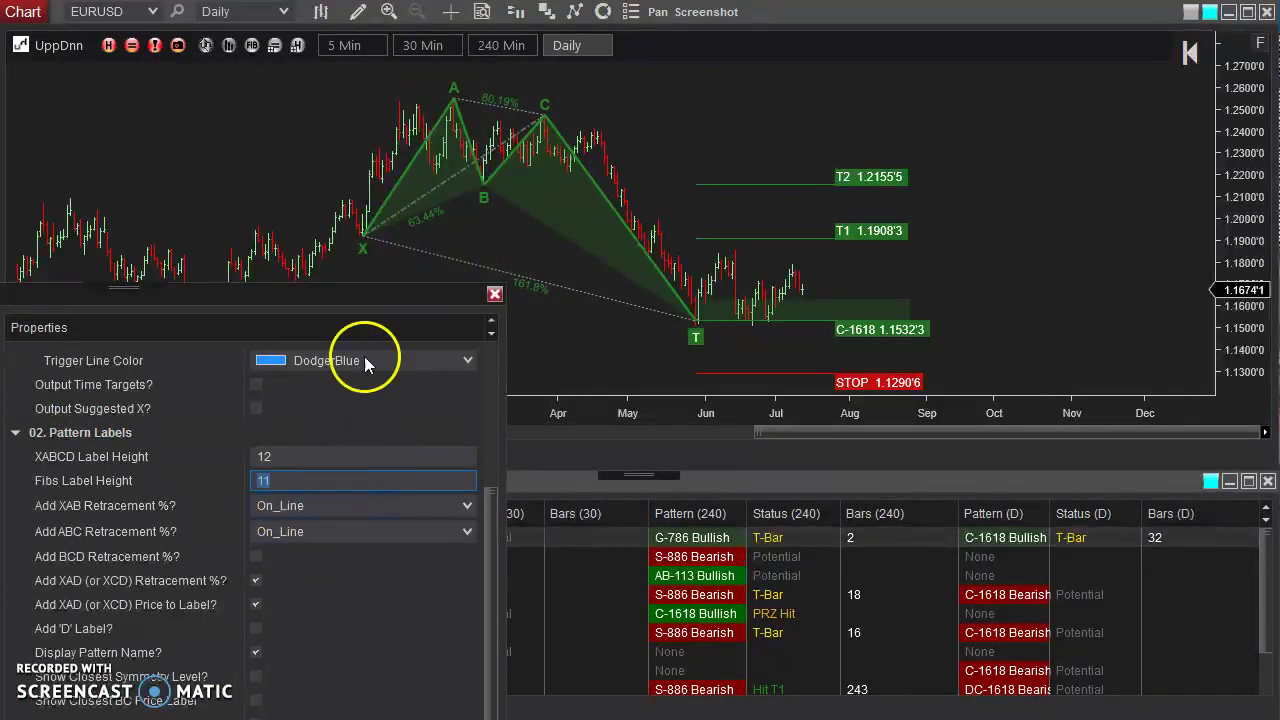
{"action": "left_click", "coordinate": [308, 508]}
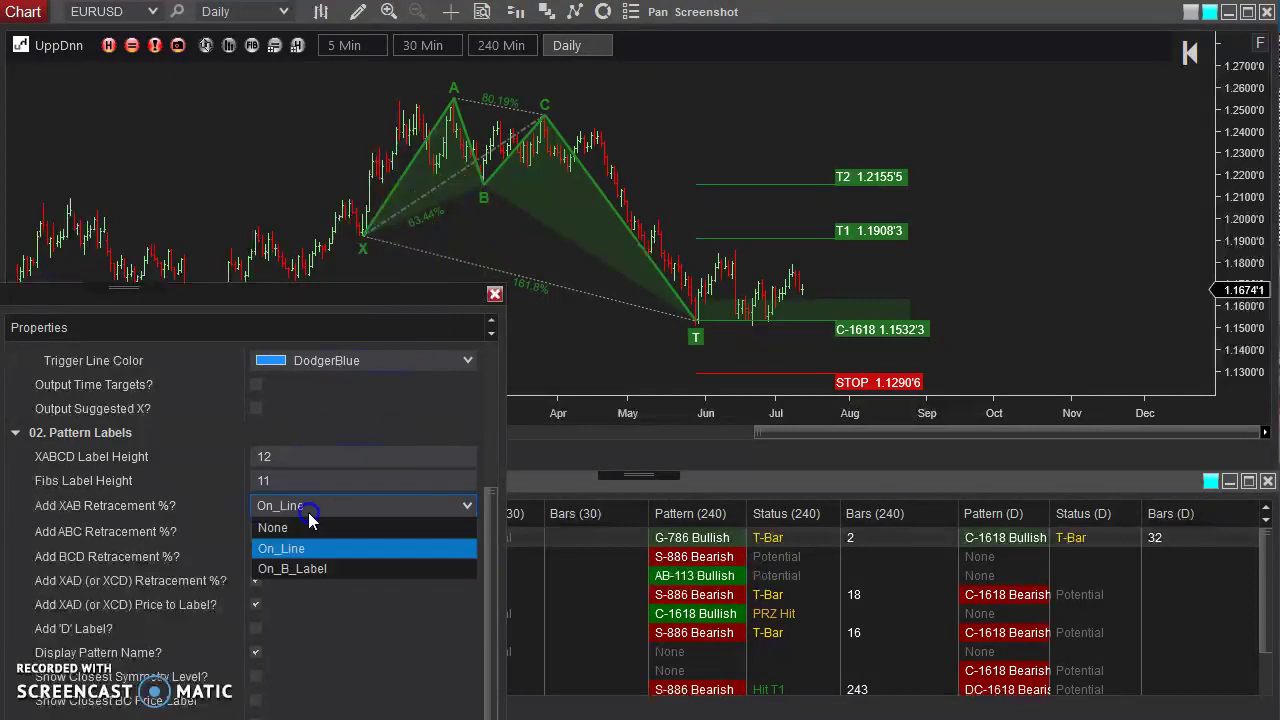
{"action": "left_click", "coordinate": [300, 568]}
{"action": "left_click_drag", "start_coordinate": [398, 299], "coordinate": [238, 53]}
{"action": "left_click", "coordinate": [296, 644]}
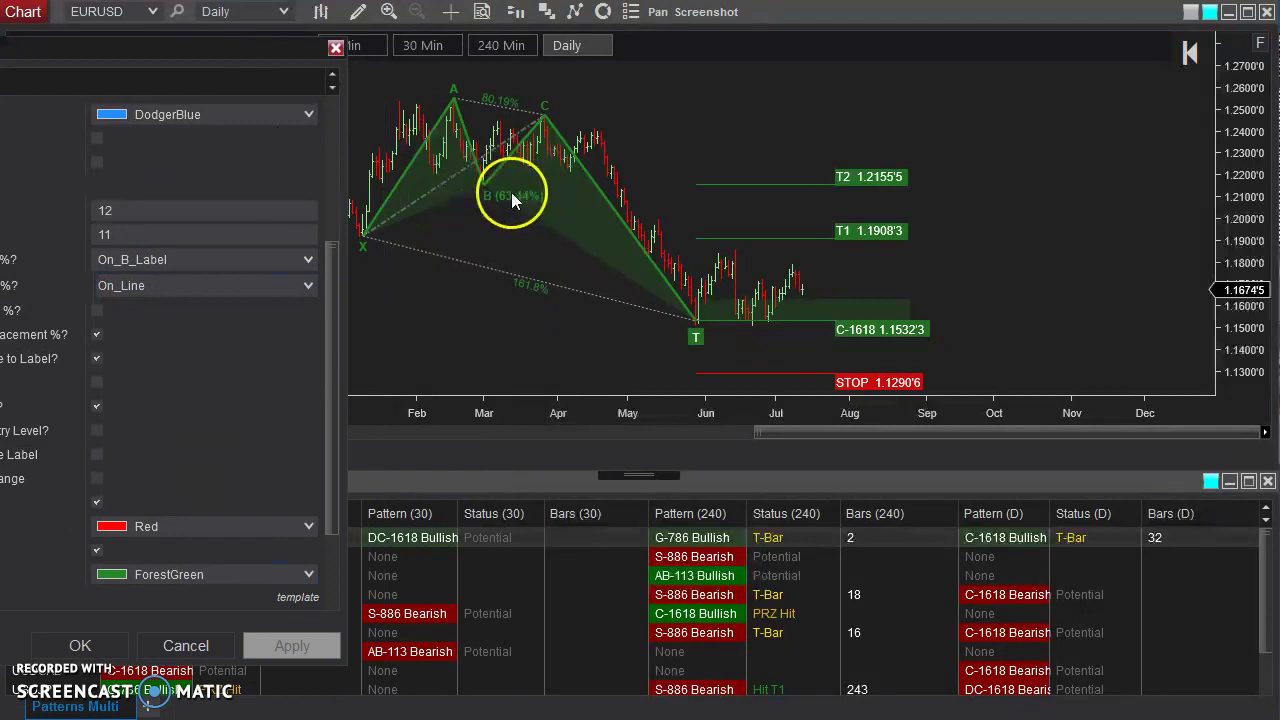
Return the XAB retracement percentage to On_Line and choose On_Line for the ABC retracement percentage
{"action": "left_click", "coordinate": [200, 259]}
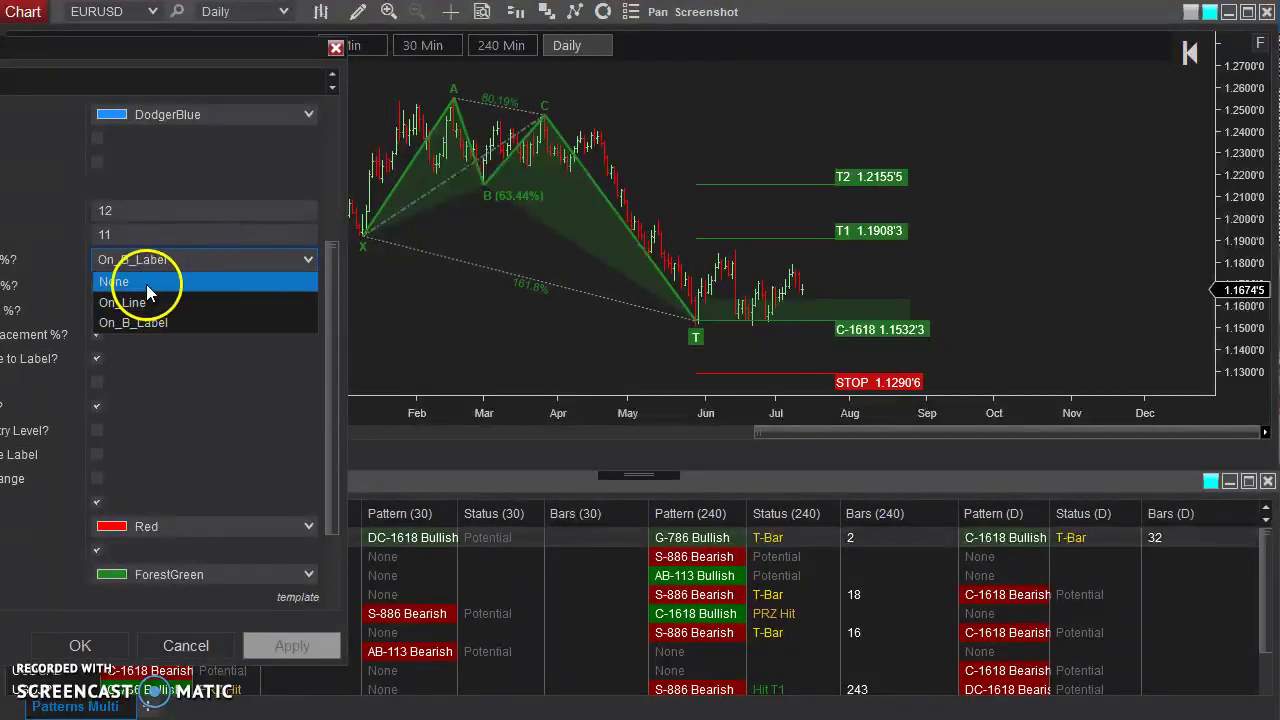
{"action": "left_click", "coordinate": [128, 302]}
{"action": "left_click_drag", "start_coordinate": [204, 64], "coordinate": [346, 215]}
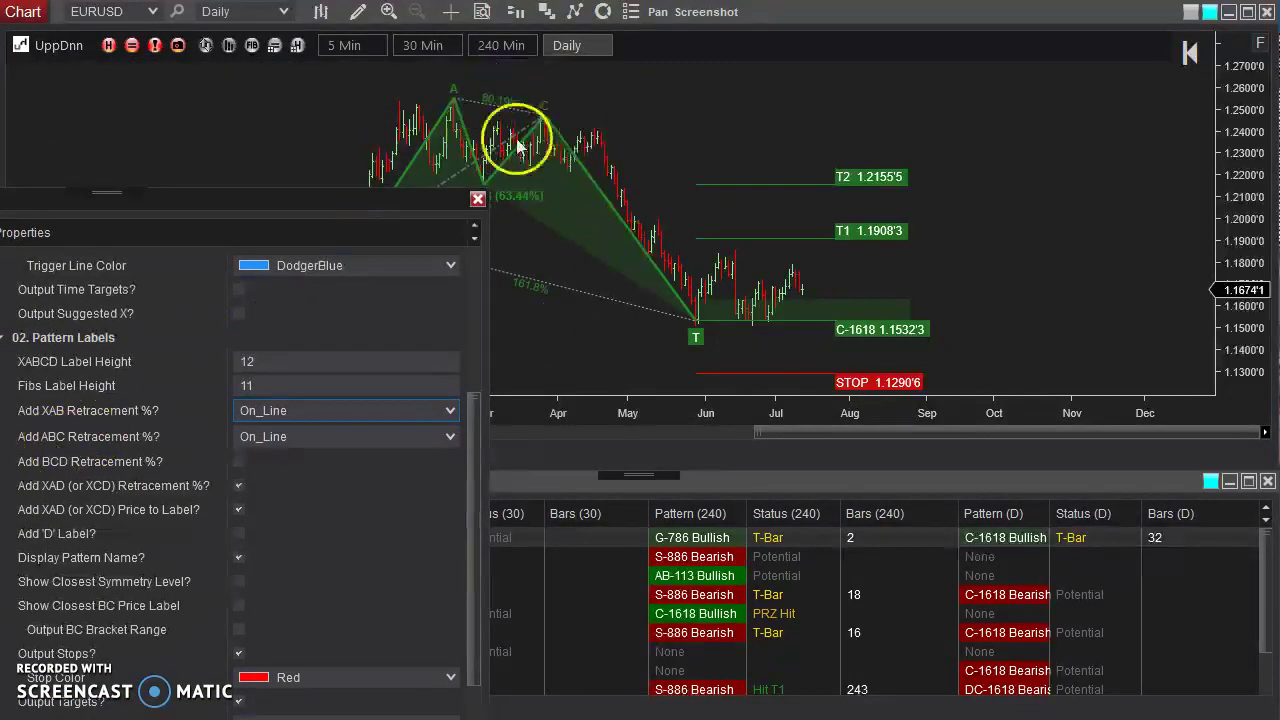
{"action": "left_click", "coordinate": [337, 438]}
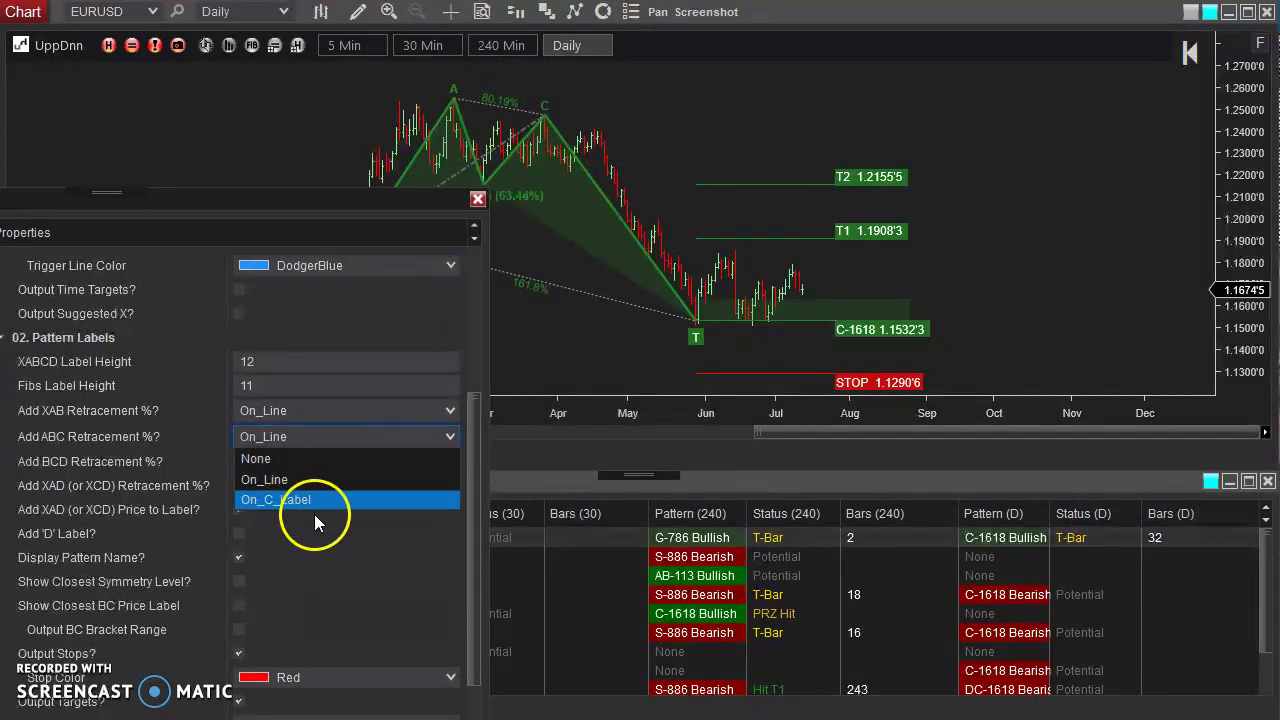
{"action": "left_click", "coordinate": [291, 477]}
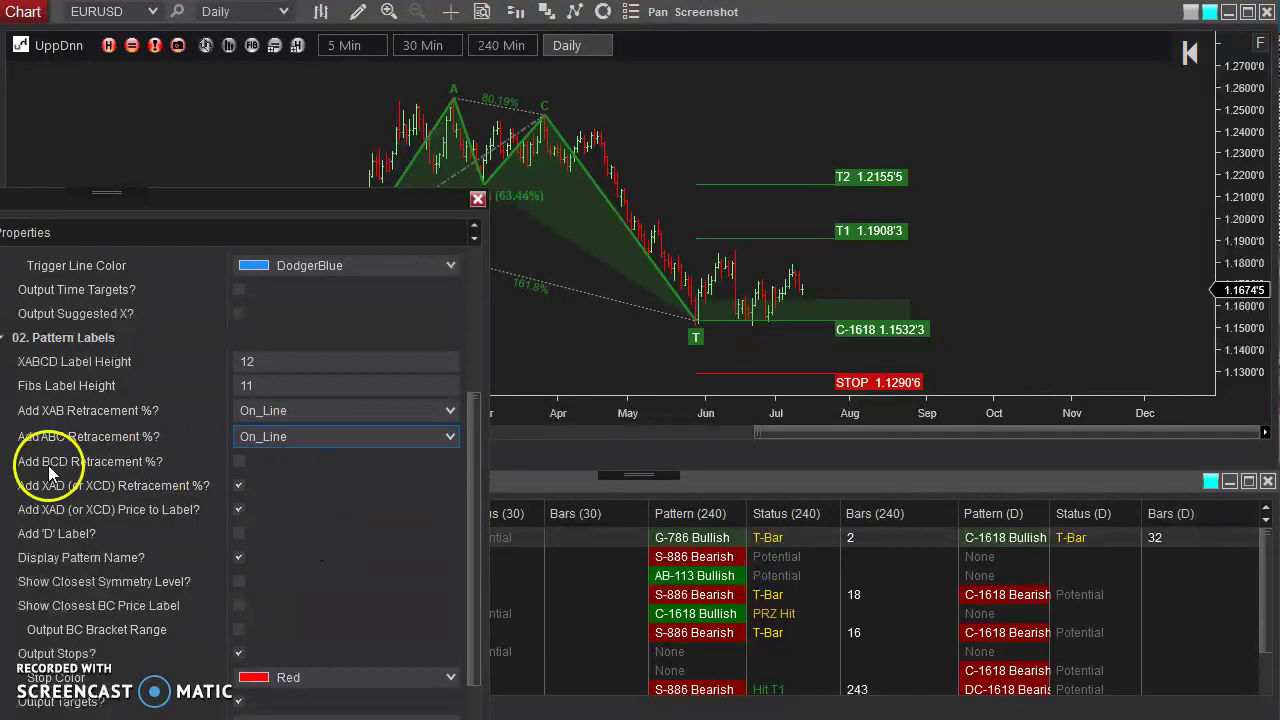
Turn on the BCD retracement percentage and apply the label settings to the pattern
{"action": "left_click", "coordinate": [238, 462]}
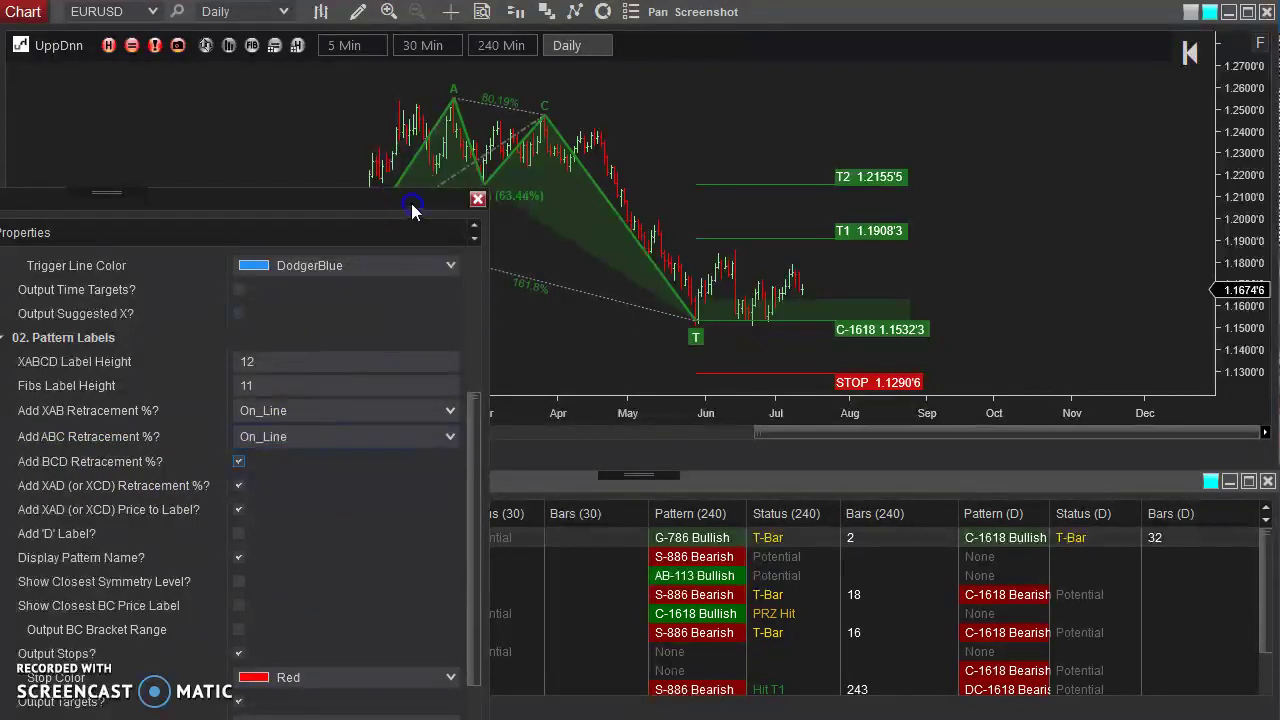
{"action": "left_click_drag", "start_coordinate": [414, 204], "coordinate": [283, 93]}
{"action": "left_click", "coordinate": [303, 684]}
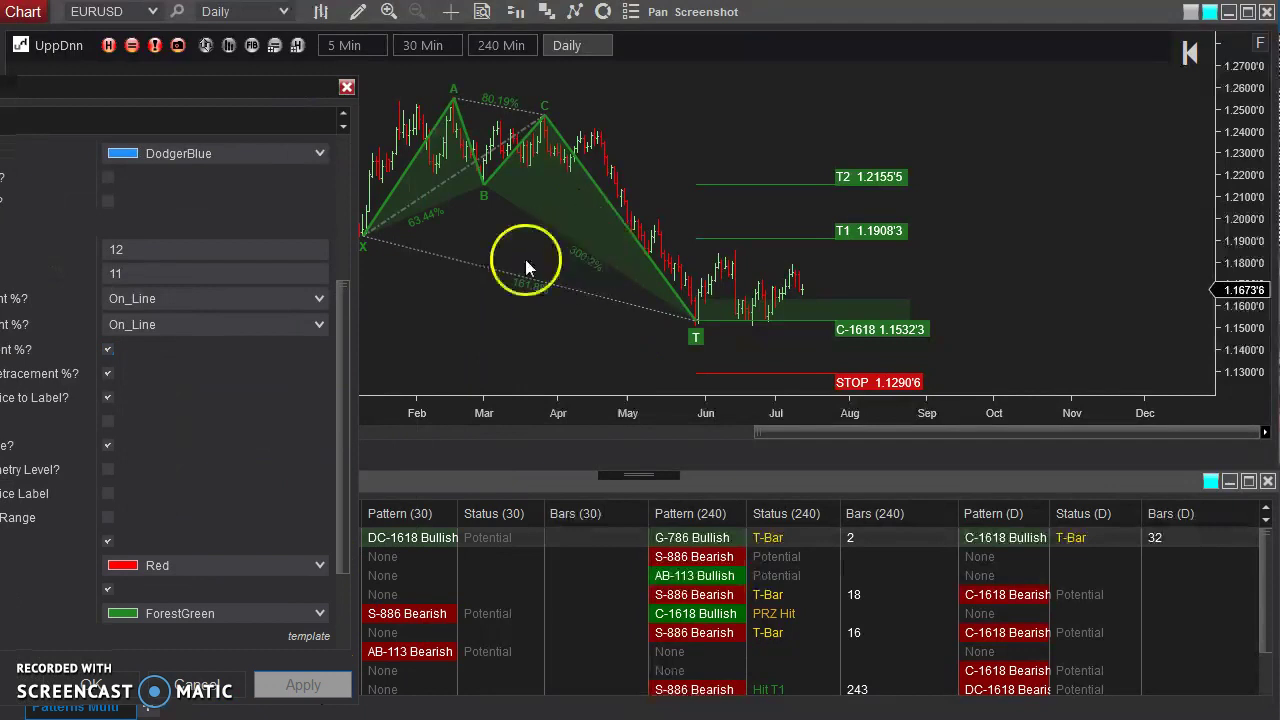
{"action": "left_click_drag", "start_coordinate": [212, 102], "coordinate": [357, 107]}
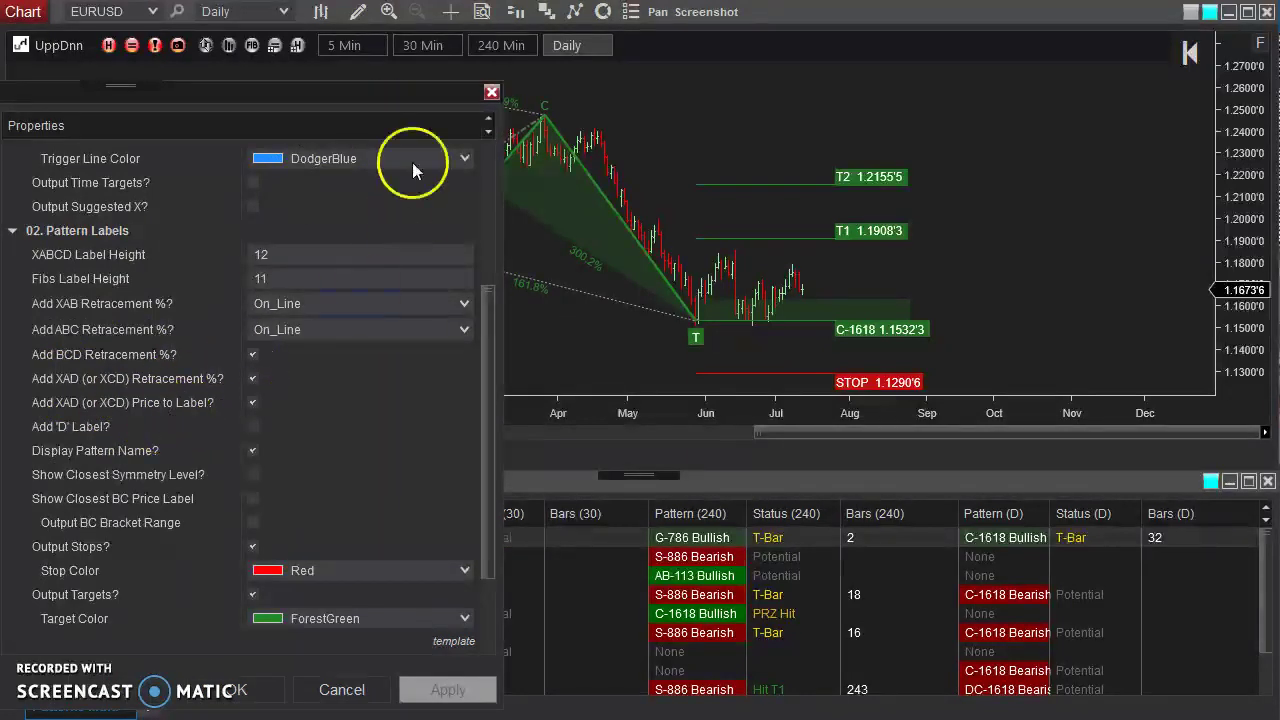
Add the 'D' label to the pattern's price label and apply the change
{"action": "left_click_drag", "start_coordinate": [408, 106], "coordinate": [257, 192]}
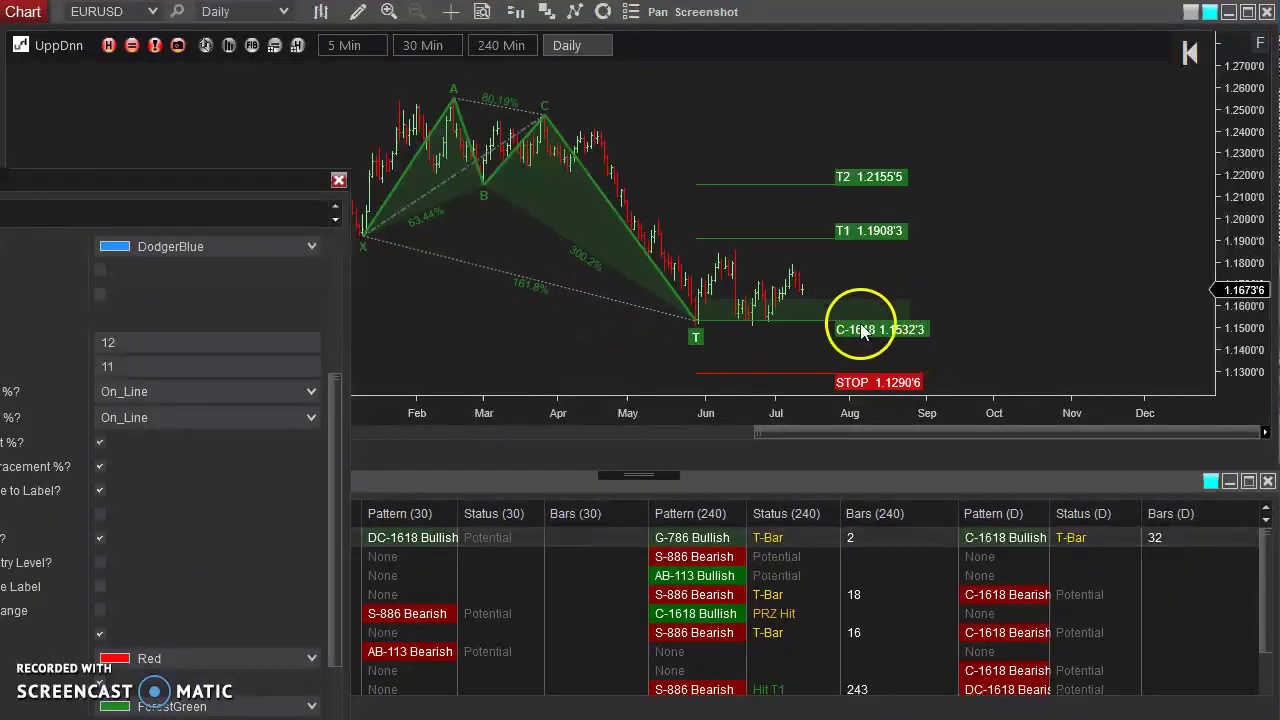
{"action": "left_click_drag", "start_coordinate": [233, 184], "coordinate": [386, 108]}
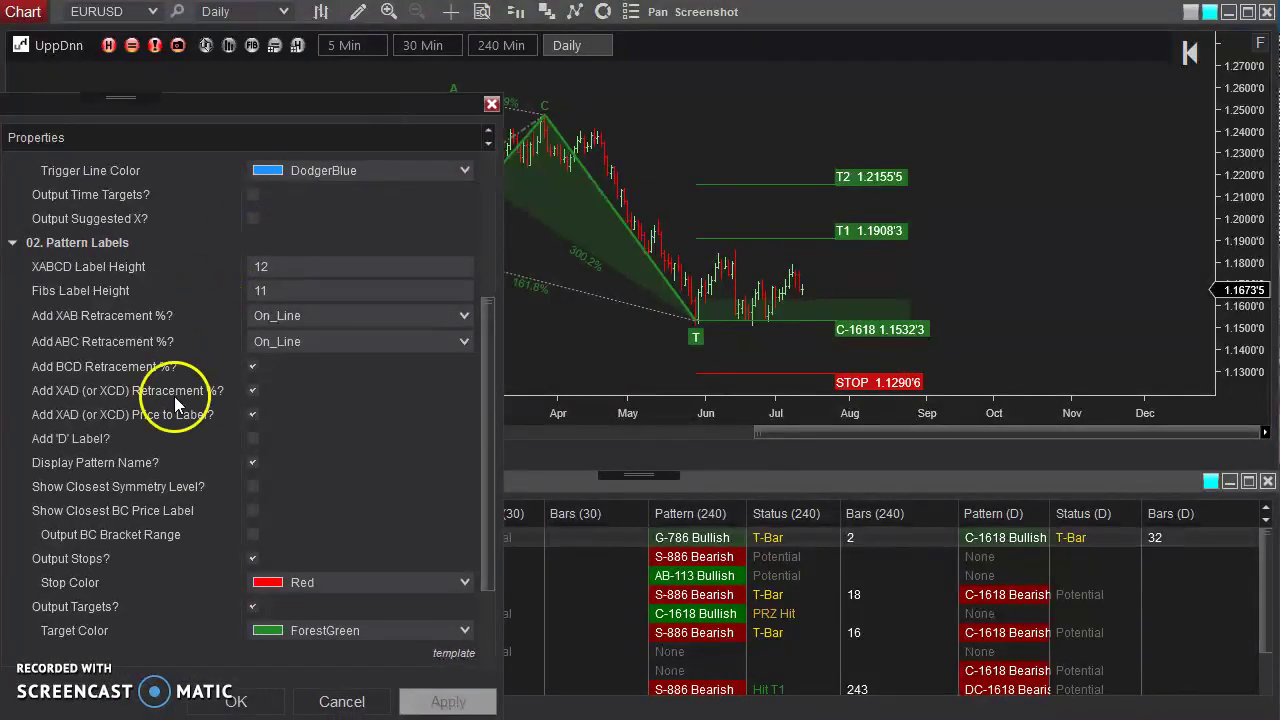
{"action": "left_click", "coordinate": [252, 438]}
{"action": "left_click", "coordinate": [448, 703]}
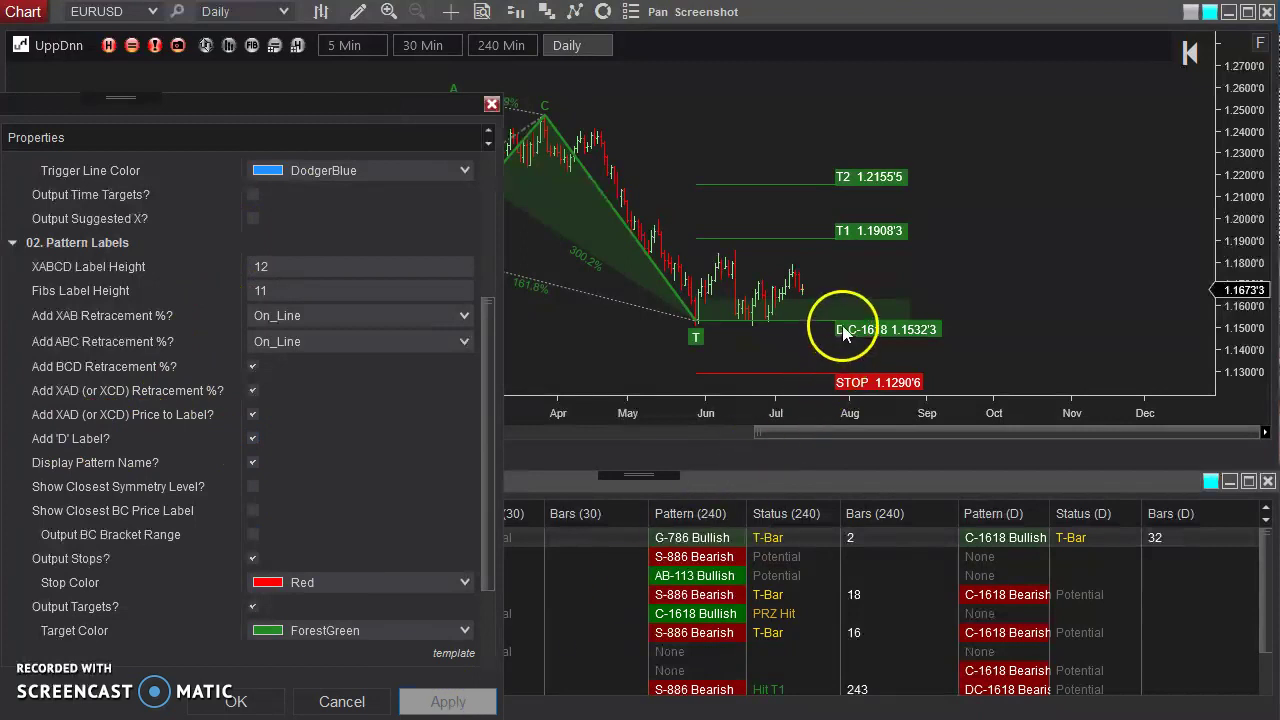
Turn off the pattern name display, apply it to the chart, and turn the name display on again
{"action": "left_click_drag", "start_coordinate": [256, 100], "coordinate": [46, 229]}
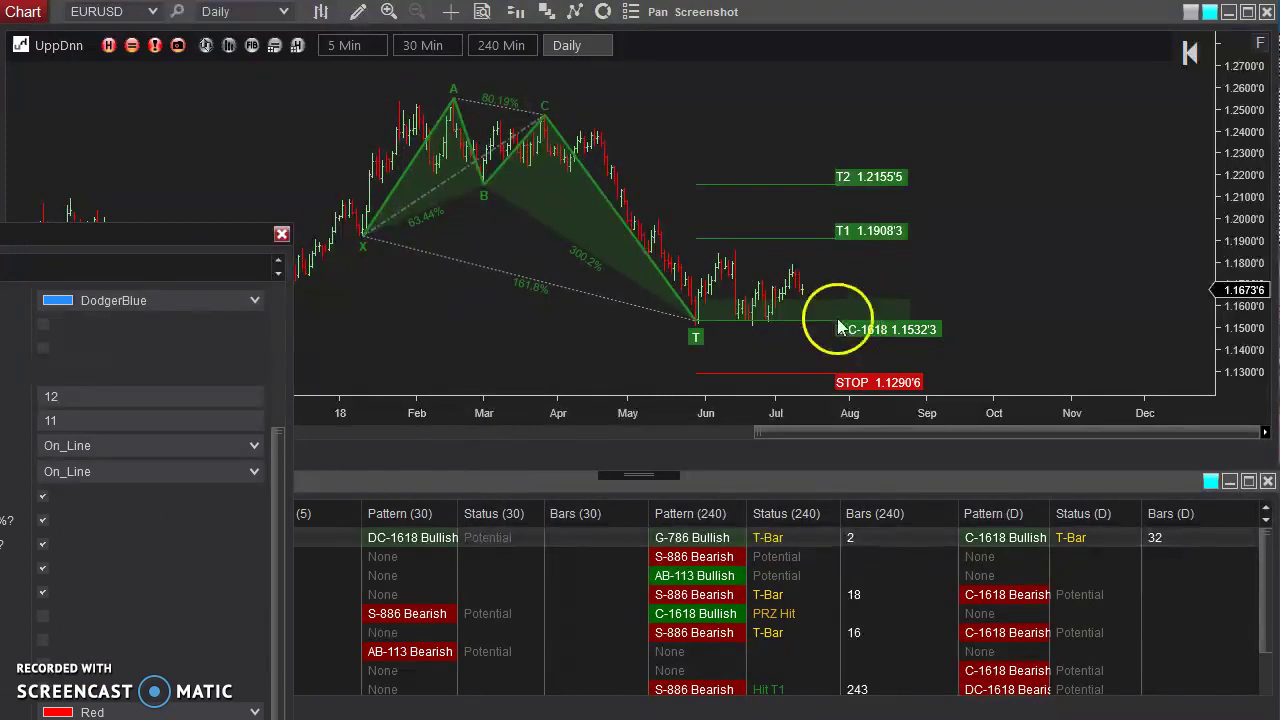
{"action": "left_click_drag", "start_coordinate": [175, 235], "coordinate": [375, 95]}
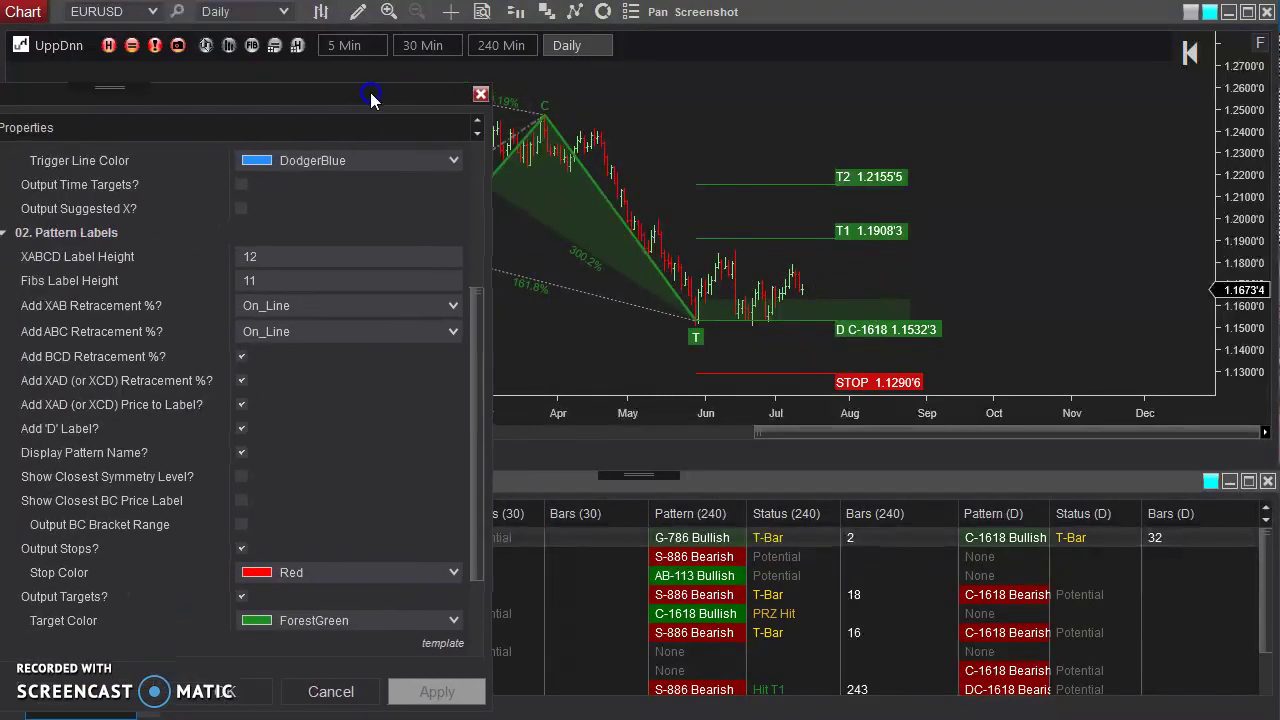
{"action": "left_click", "coordinate": [246, 449]}
{"action": "left_click", "coordinate": [440, 692]}
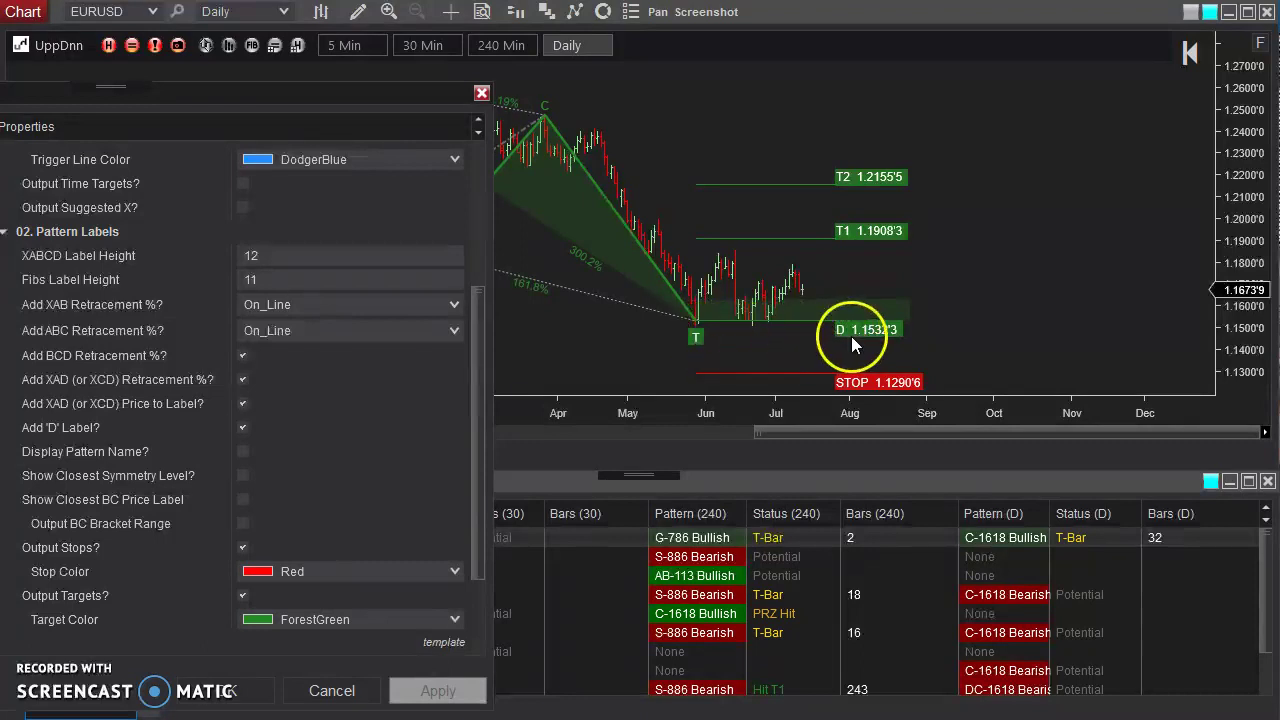
{"action": "left_click", "coordinate": [241, 452]}
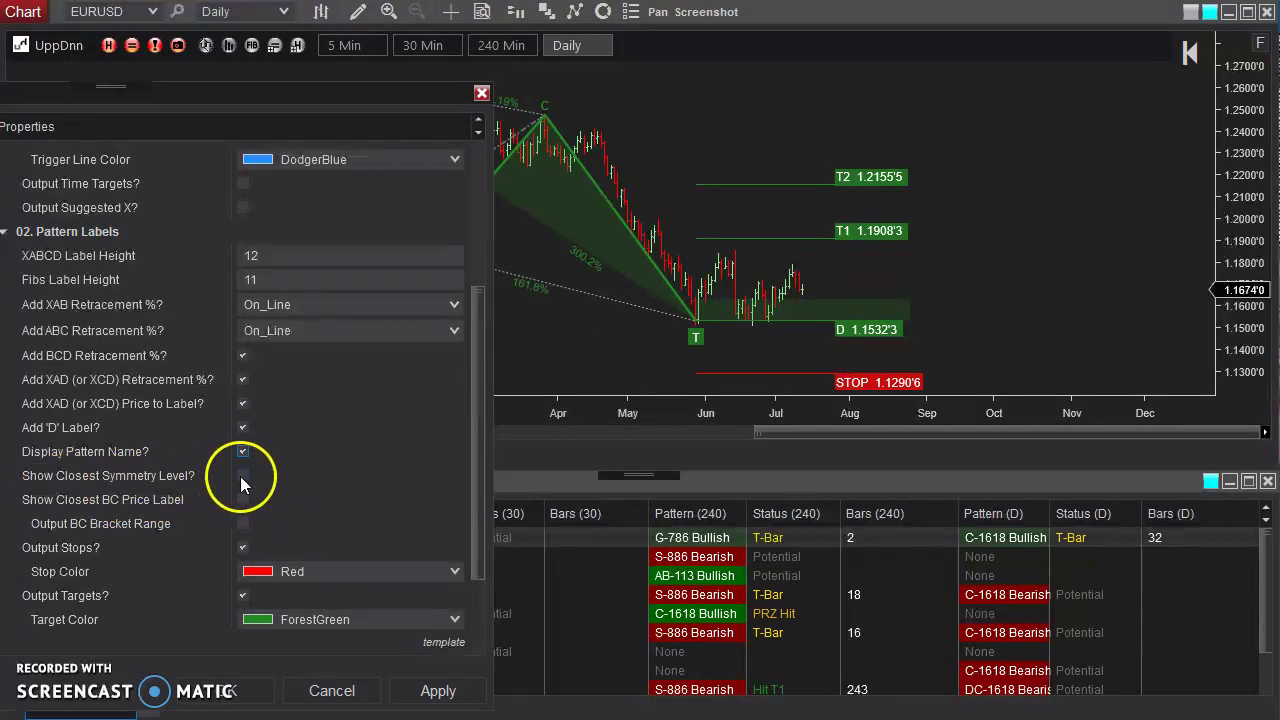
Turn on the closest symmetry level, closest BC price label and BC bracket range, and confirm the properties
{"action": "left_click", "coordinate": [241, 499]}
{"action": "left_click", "coordinate": [437, 688]}
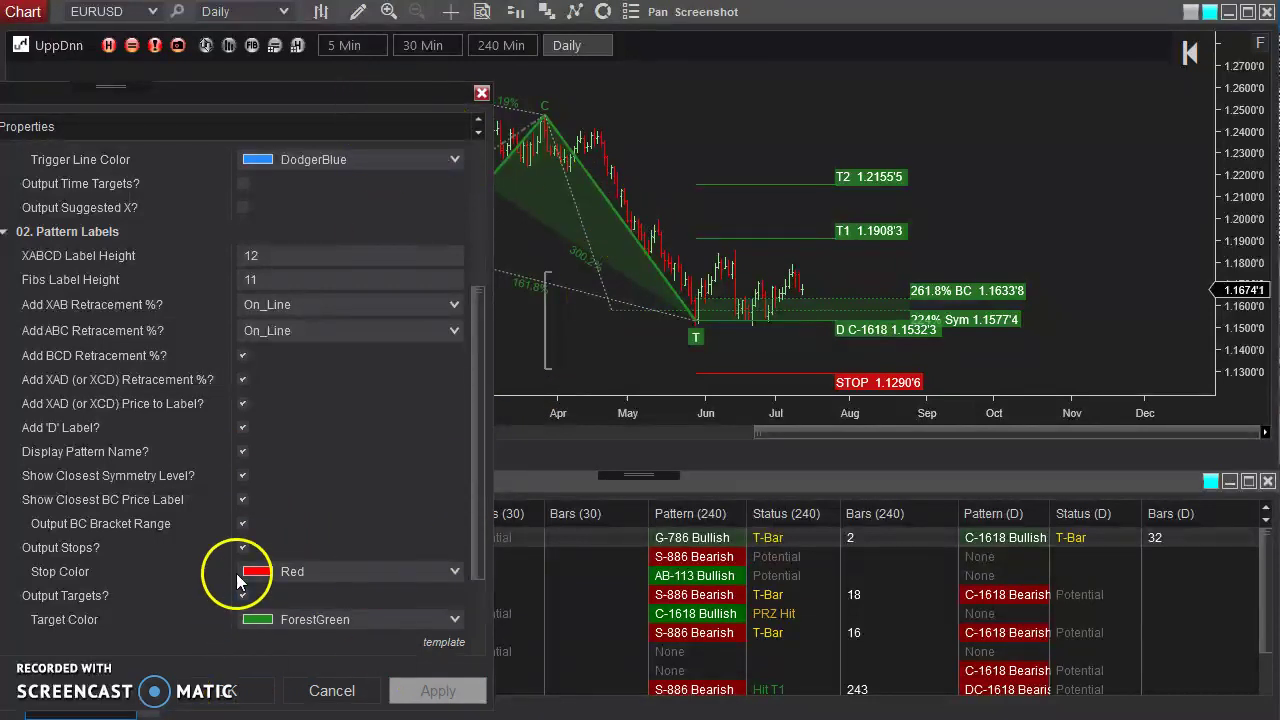
{"action": "left_click", "coordinate": [243, 697]}
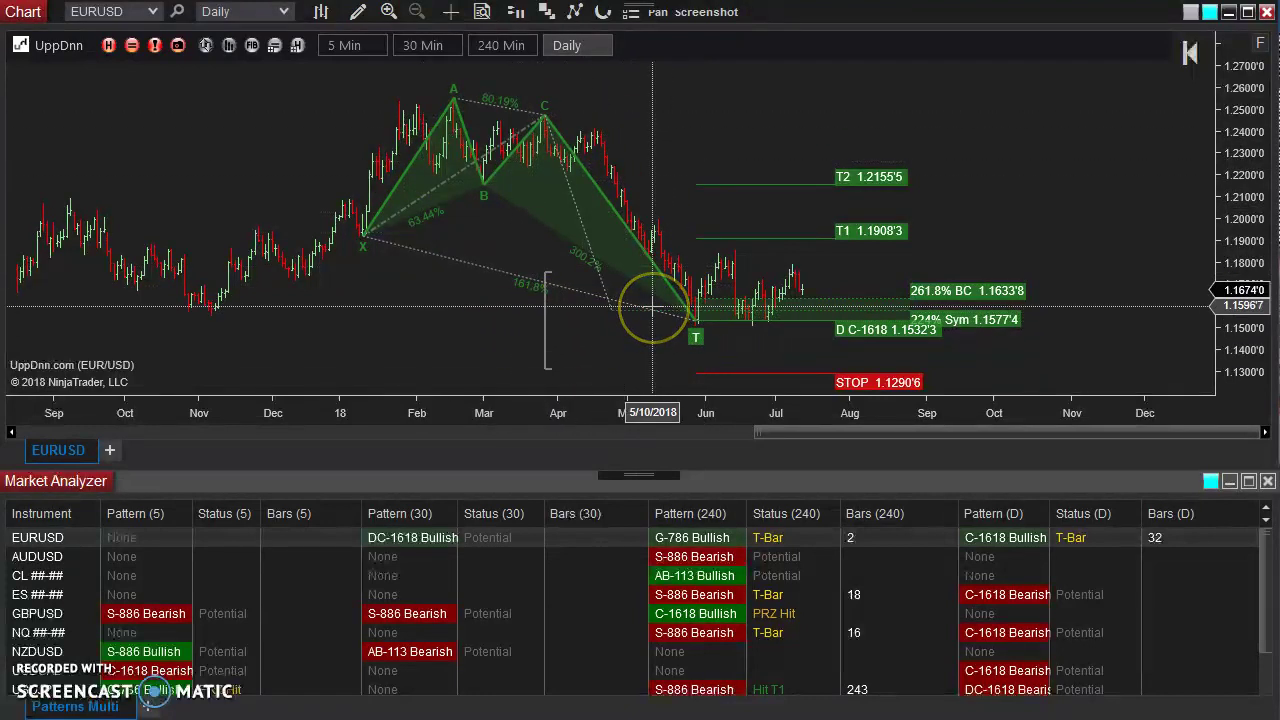
{"action": "left_click", "coordinate": [722, 331]}
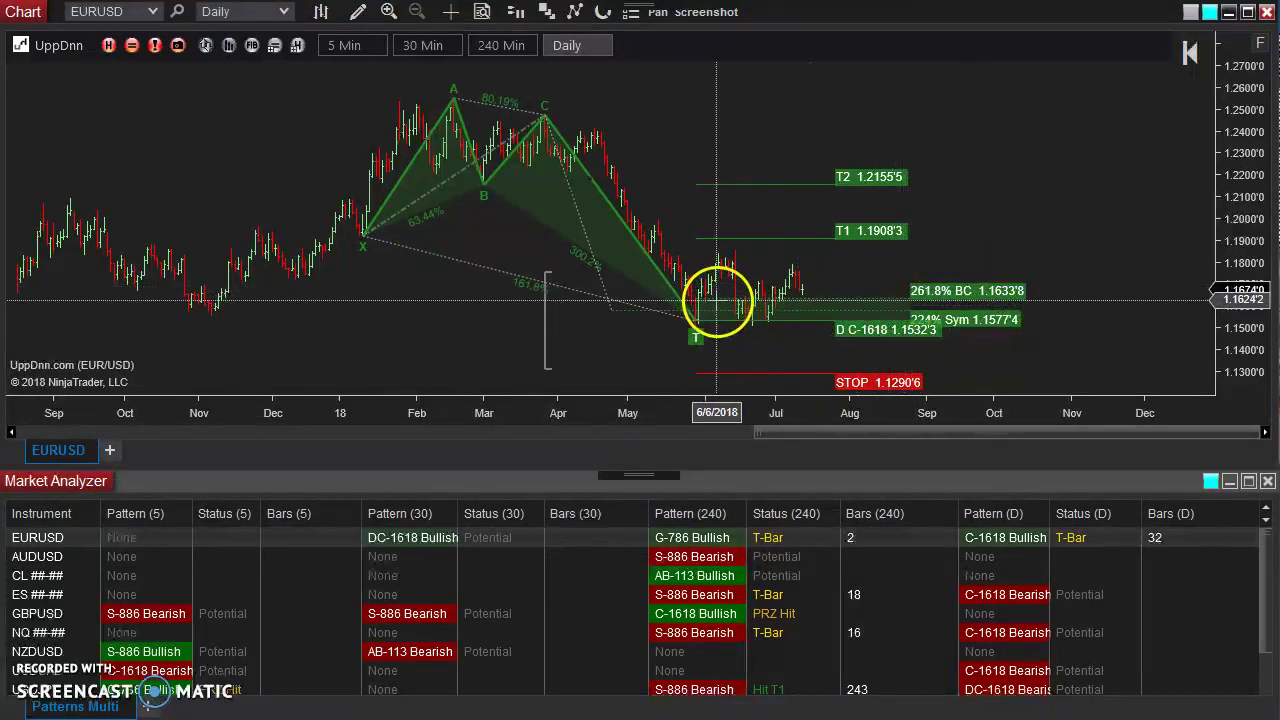
{"action": "scroll", "coordinate": [543, 349], "scroll_direction": "down", "scroll_amount": 1}
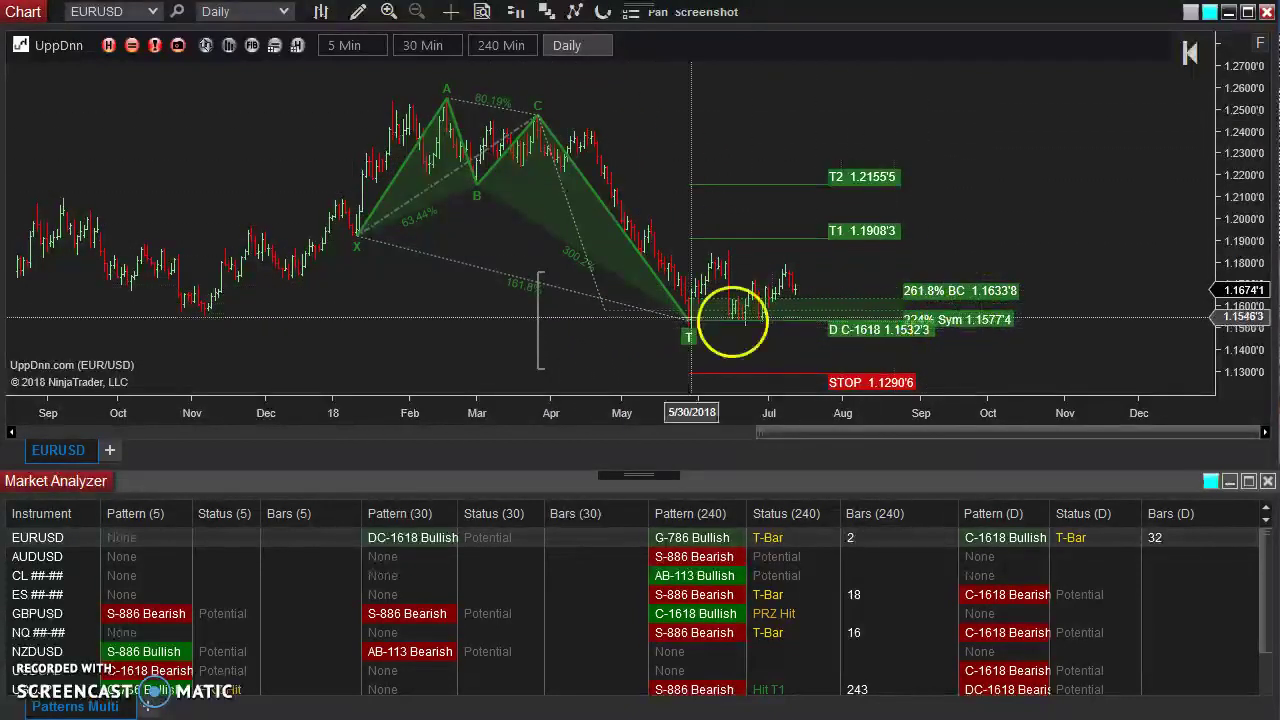
Reopen the pattern's properties, turn off the BC bracket range, closest BC price label and closest symmetry level, and apply
{"action": "double_click", "coordinate": [441, 180]}
{"action": "mouse_move", "coordinate": [762, 30]}
{"action": "left_mouse_down"}
{"action": "mouse_move", "coordinate": [155, 50]}
{"action": "mouse_move", "coordinate": [217, 16]}
{"action": "left_mouse_up"}
{"action": "scroll", "coordinate": [213, 319], "scroll_direction": "down", "scroll_amount": 5}
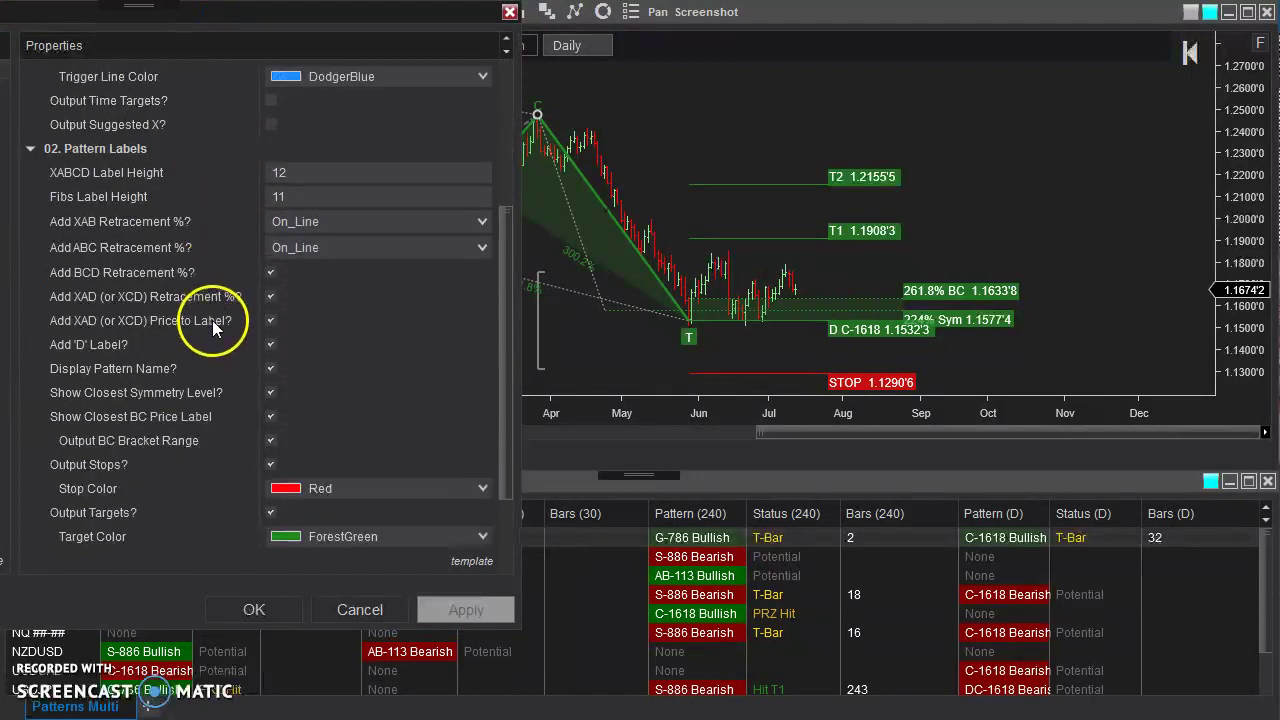
{"action": "left_click", "coordinate": [269, 442]}
{"action": "left_click", "coordinate": [270, 416]}
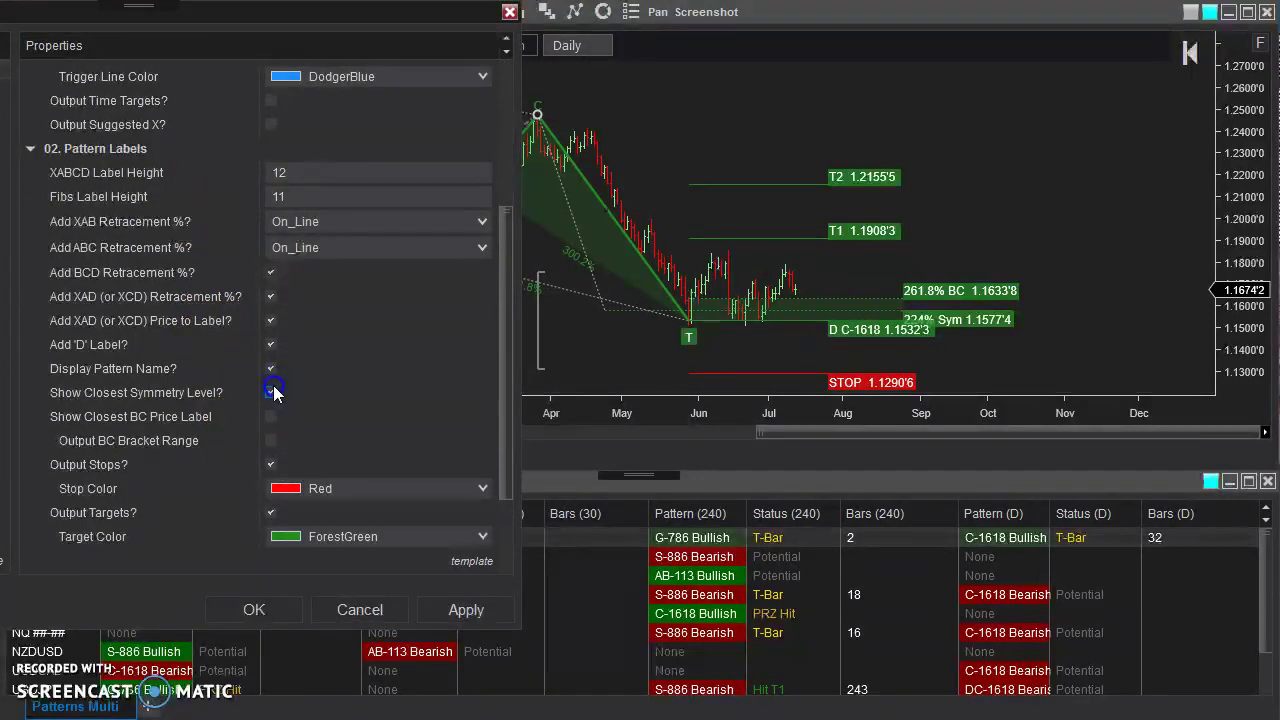
{"action": "left_click", "coordinate": [463, 614]}
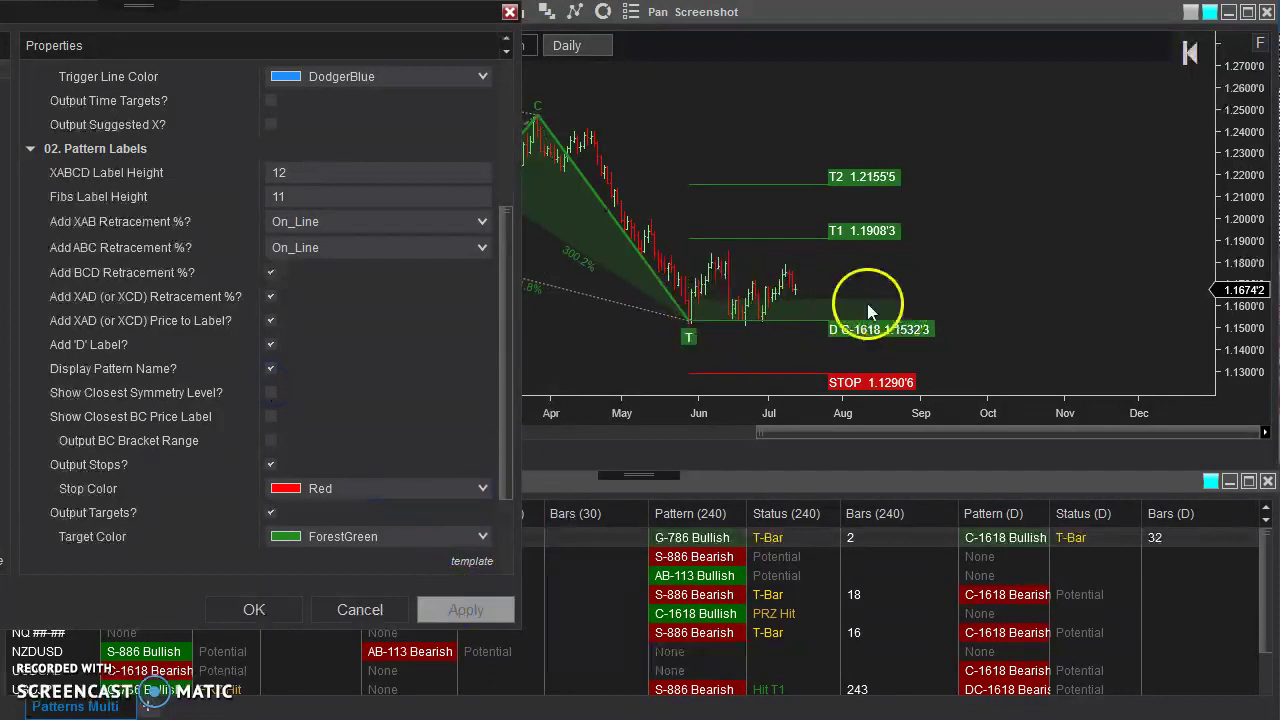
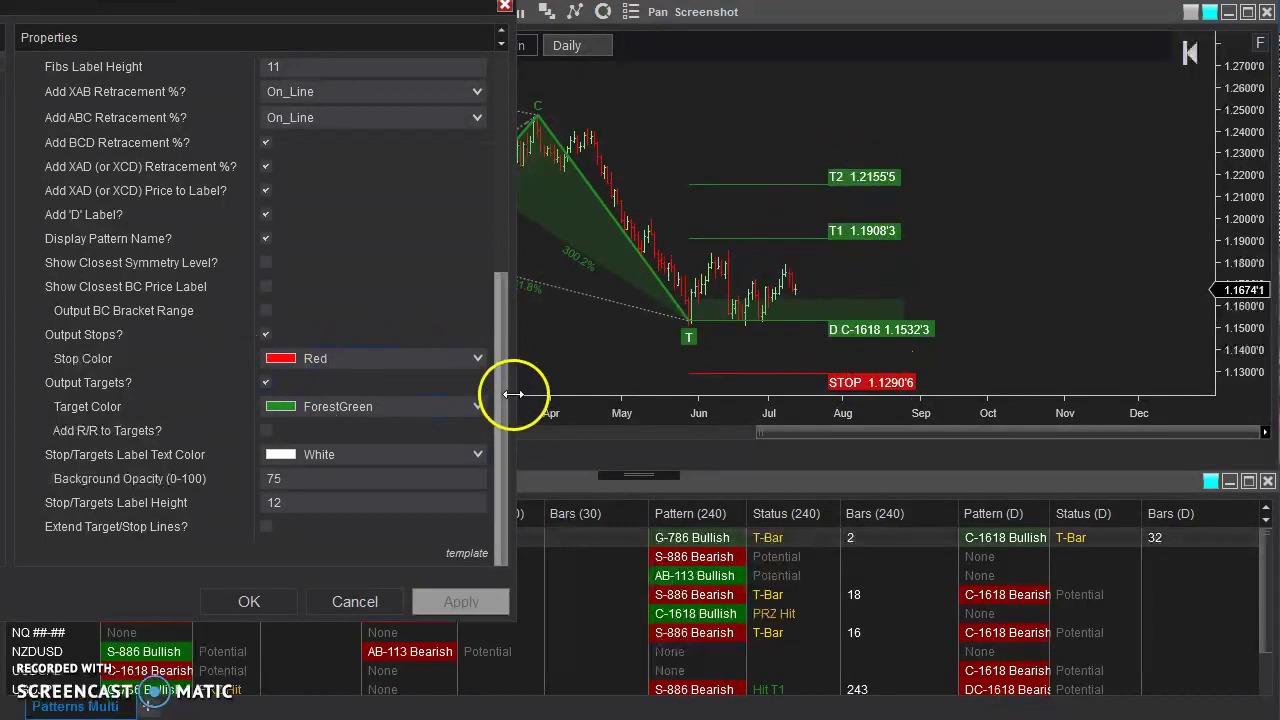
Add the R/R ratio to the target labels and apply it to the chart
{"action": "left_click", "coordinate": [276, 431]}
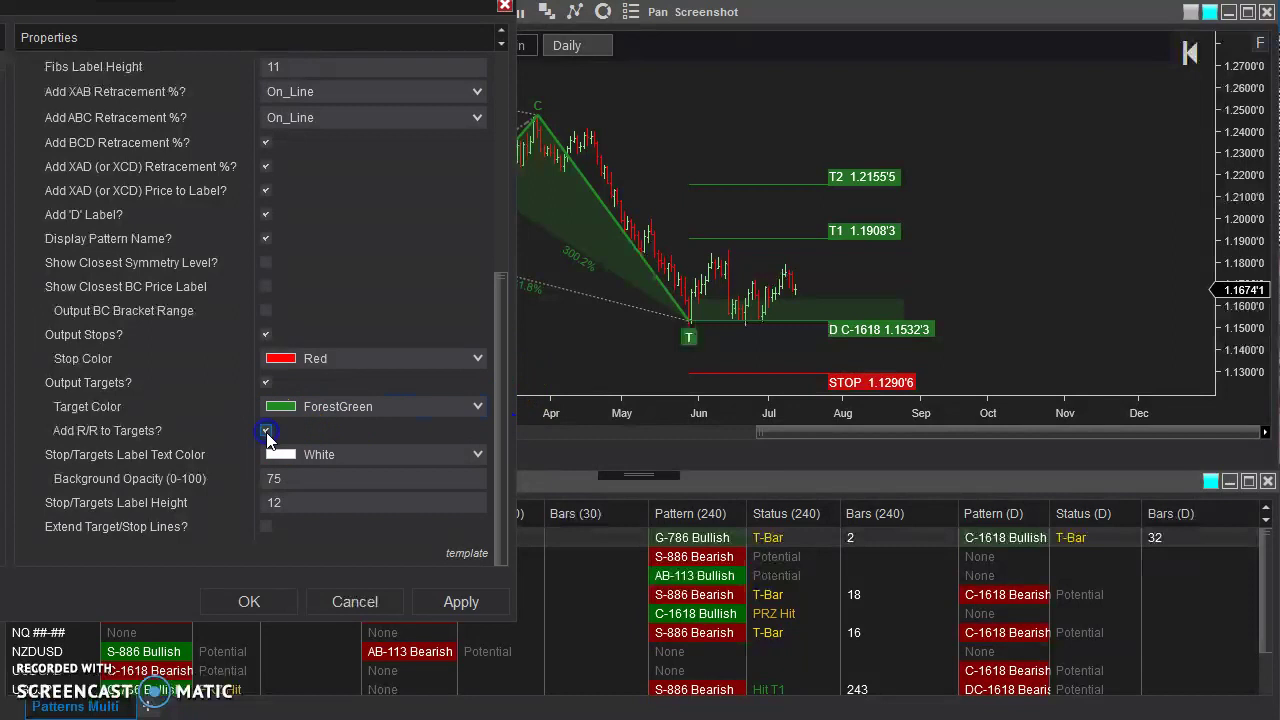
{"action": "left_click", "coordinate": [451, 601]}
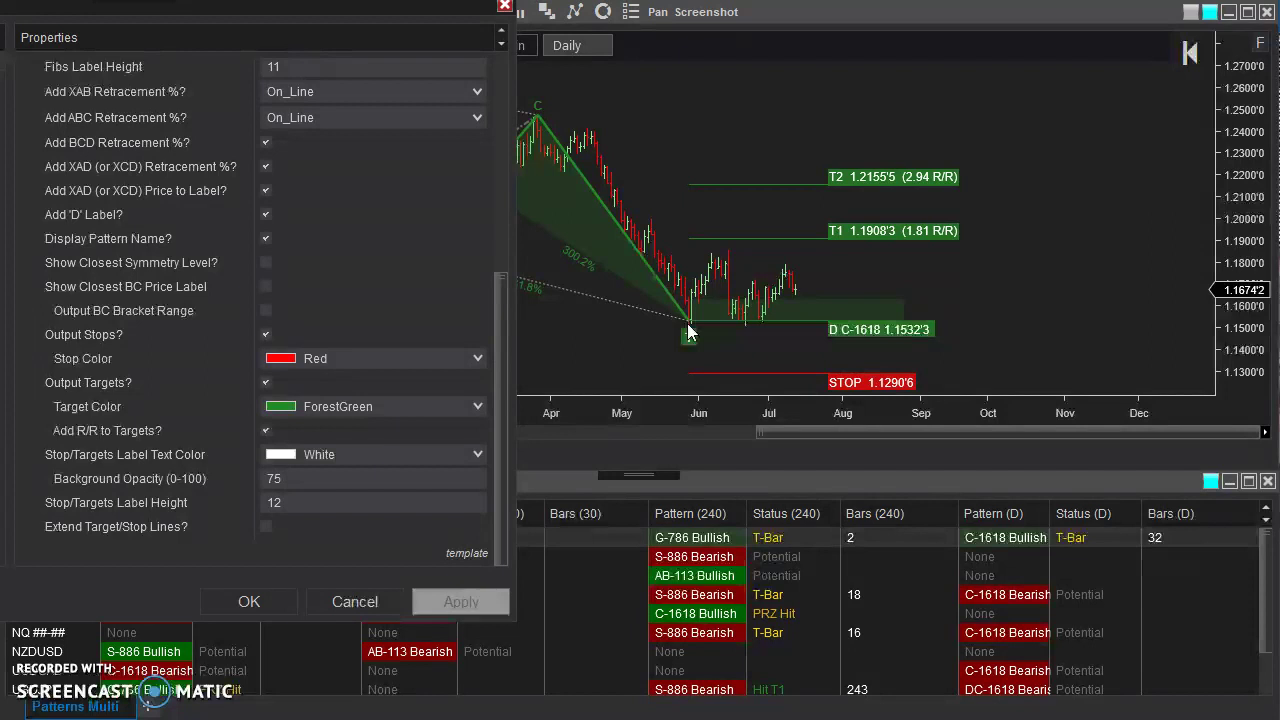
{"action": "left_click", "coordinate": [892, 400]}
{"action": "left_click", "coordinate": [885, 315]}
{"action": "left_click", "coordinate": [700, 335]}
Turn off the R/R ratio on the targets and set the stop/target label background opacity to 20
{"action": "left_click", "coordinate": [266, 430]}
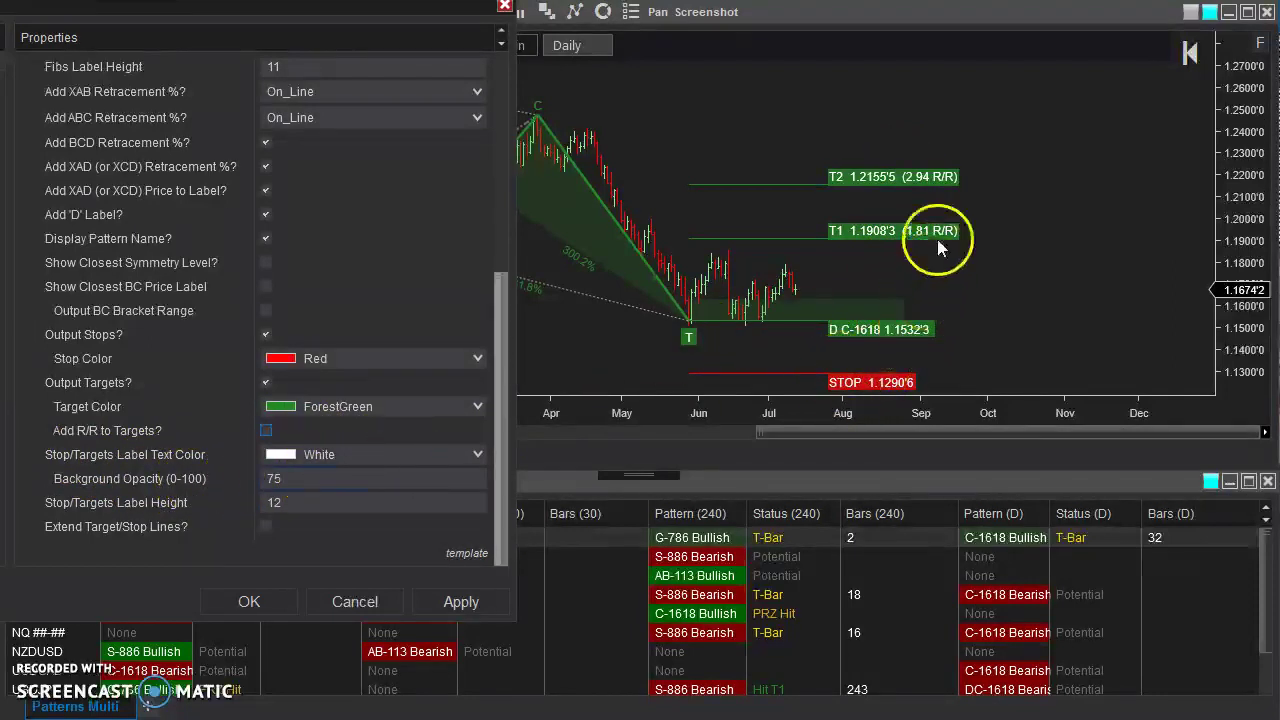
{"action": "left_click_drag", "start_coordinate": [290, 478], "coordinate": [231, 478]}
{"action": "type", "text": "20"}
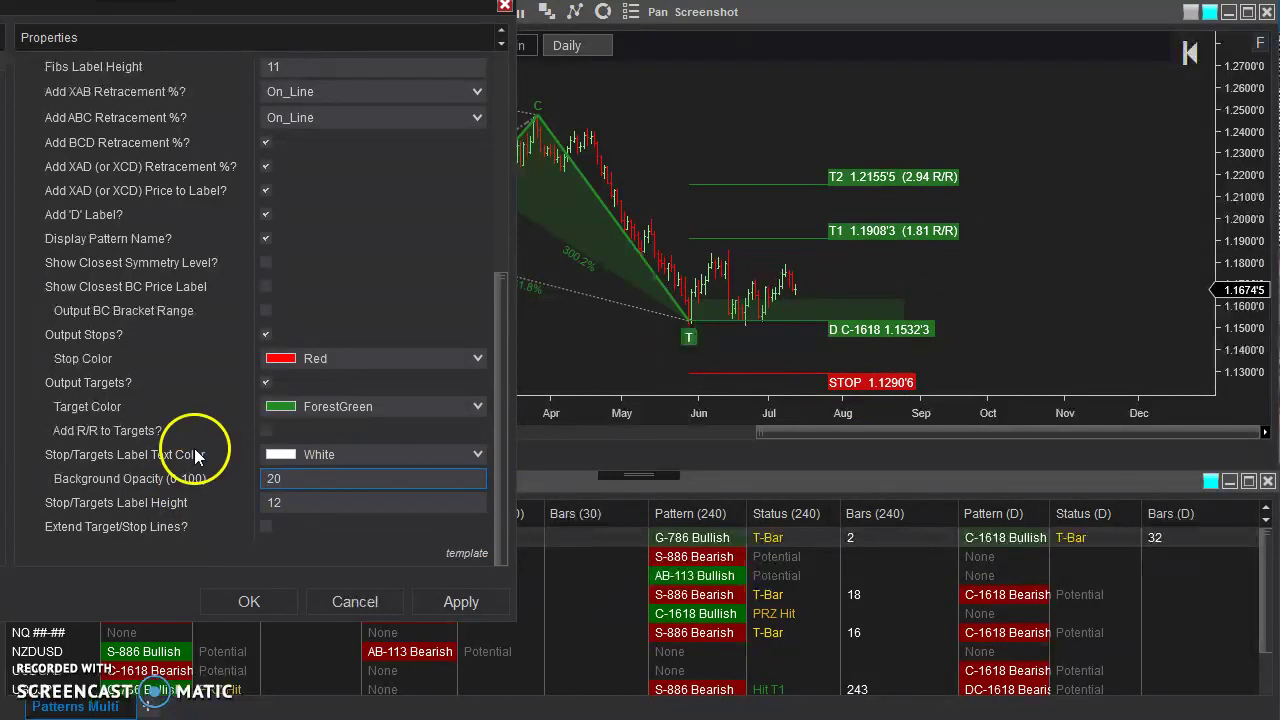
Apply the stop/target label background opacity of 20 to the chart, and set the opacity to 75
{"action": "left_click", "coordinate": [479, 604]}
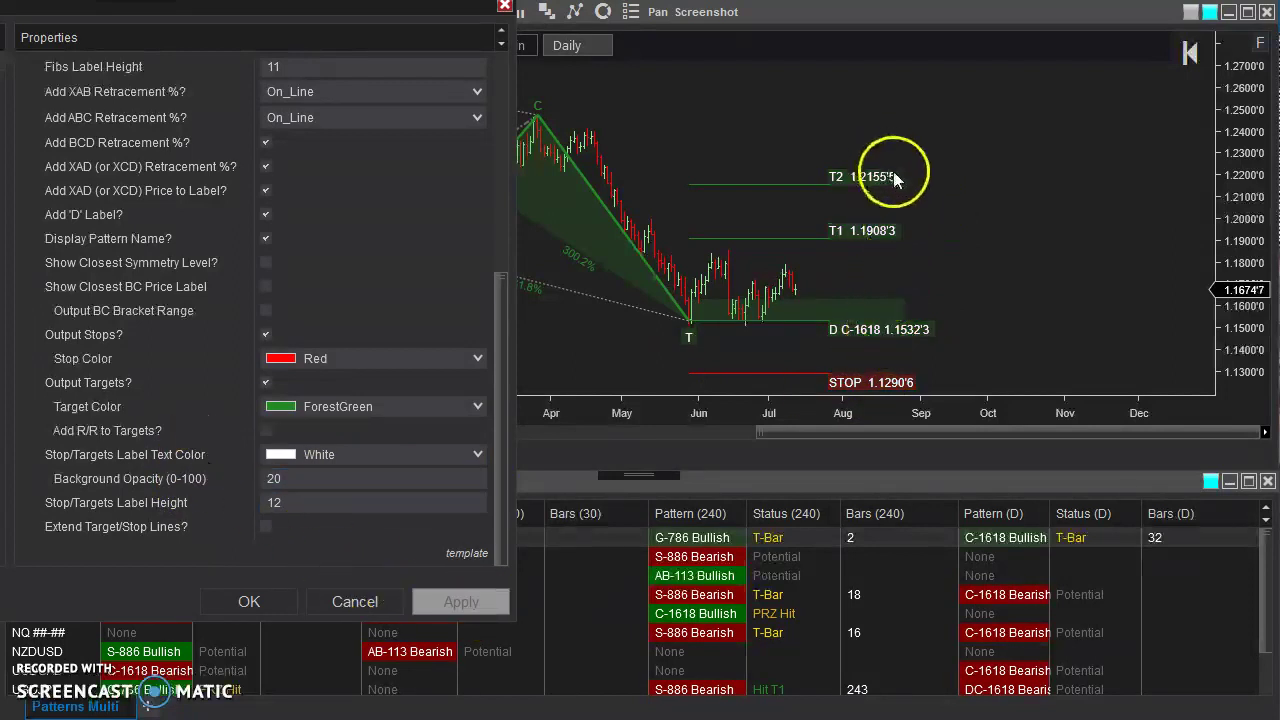
{"action": "left_click_drag", "start_coordinate": [290, 479], "coordinate": [250, 482]}
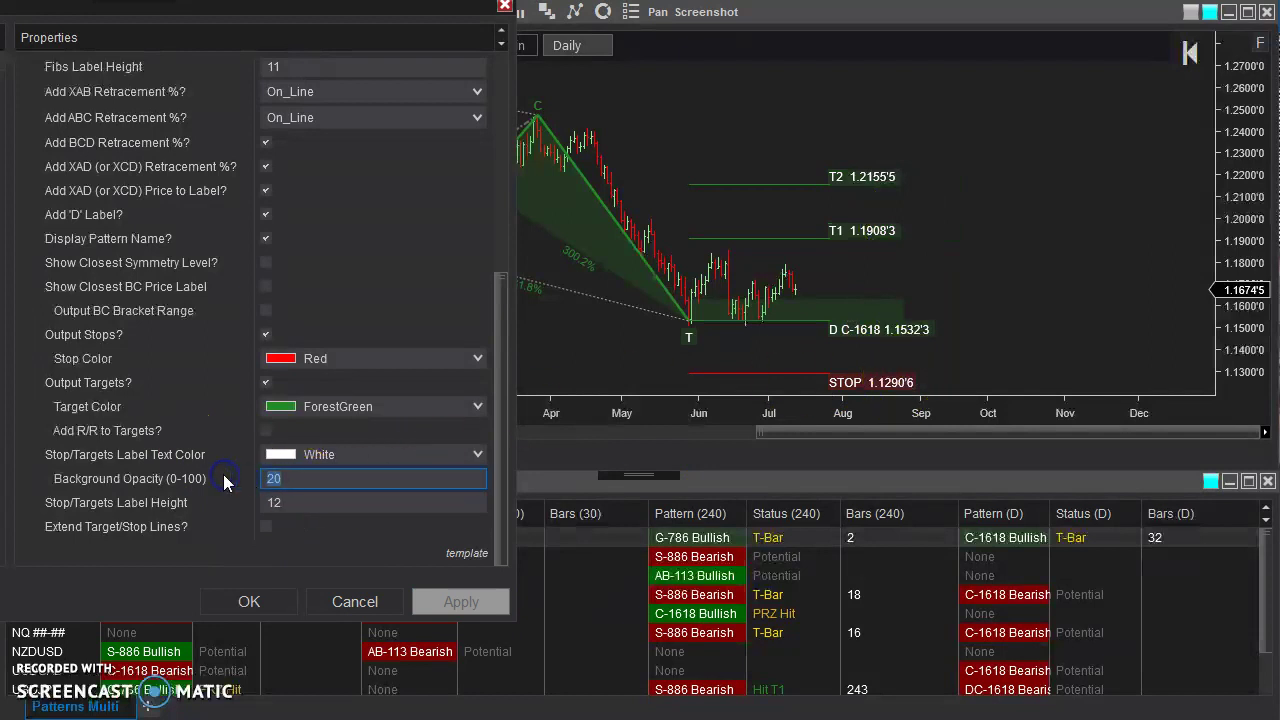
{"action": "type", "text": "75"}
{"action": "key", "text": "Tab"}
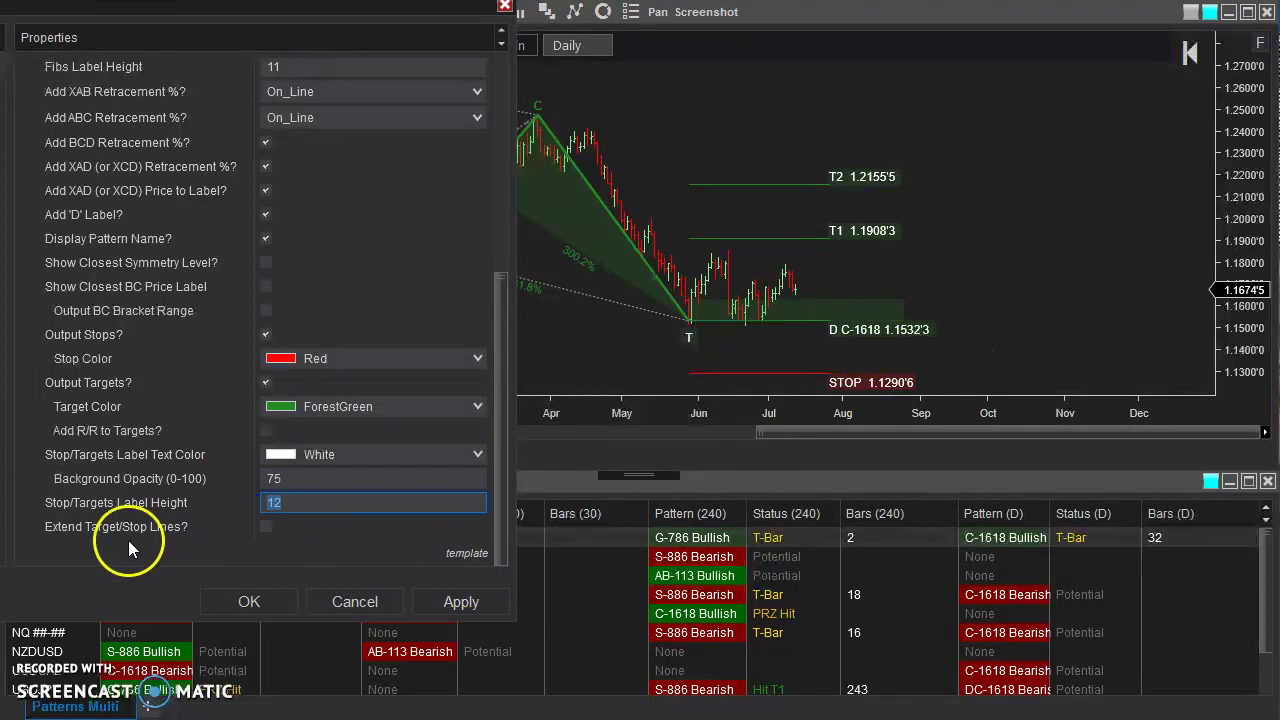
Extend the target/stop lines and apply, turn the extension back off, and confirm the pattern's properties
{"action": "left_click", "coordinate": [266, 527]}
{"action": "left_click", "coordinate": [470, 602]}
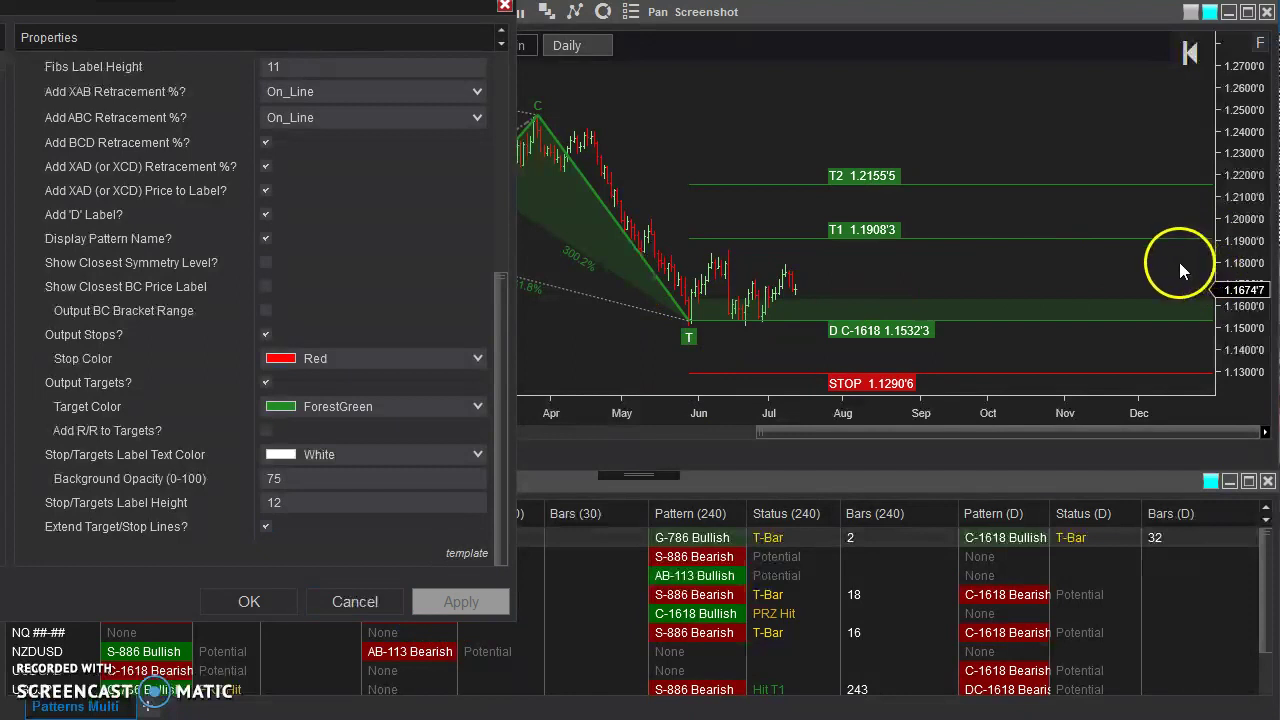
{"action": "left_click", "coordinate": [266, 527]}
{"action": "left_click", "coordinate": [452, 605]}
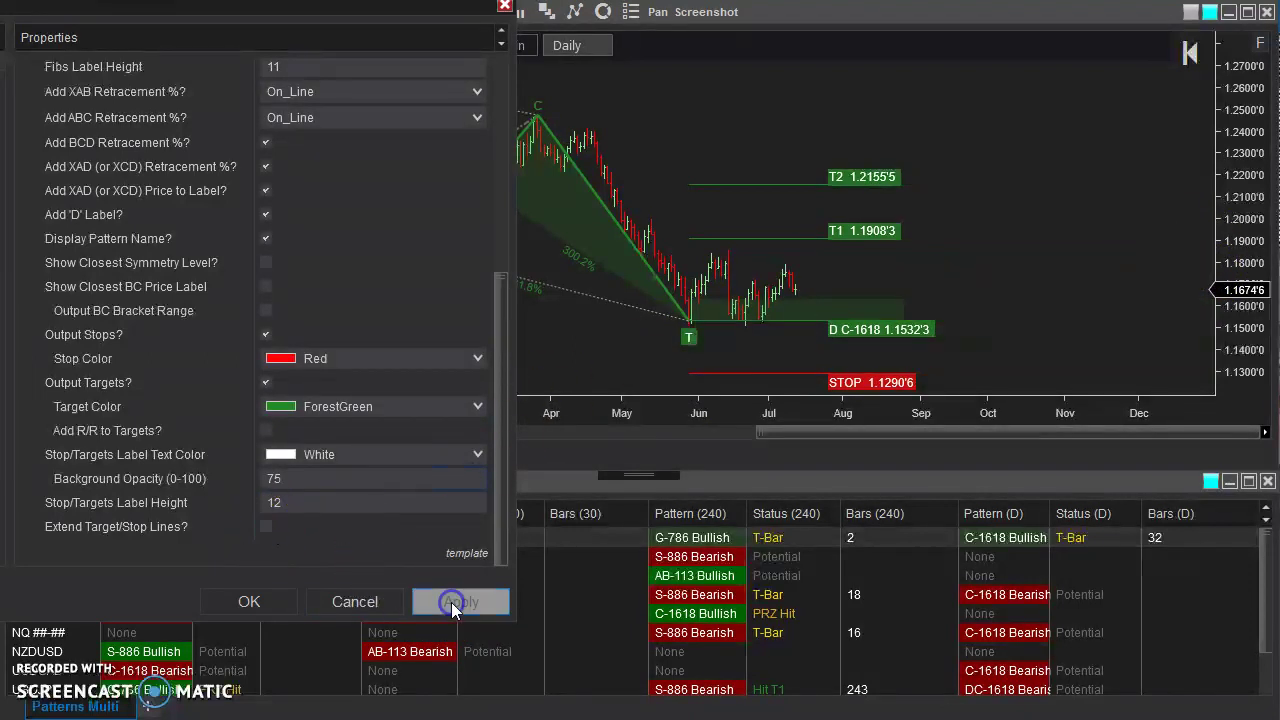
{"action": "left_click", "coordinate": [249, 601]}
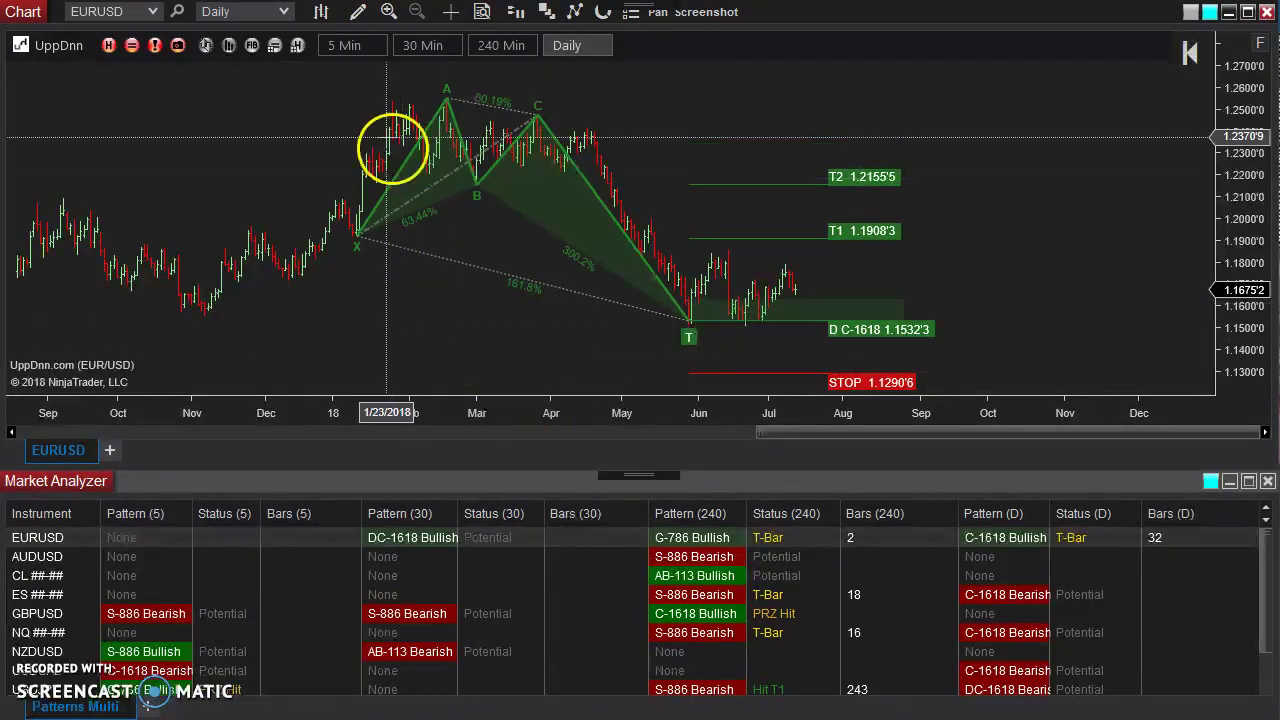
Examine the Auto-Swing Pattern Finder's properties and pattern definitions in the chart's indicator settings, and cancel without changes
{"action": "left_click", "coordinate": [62, 47]}
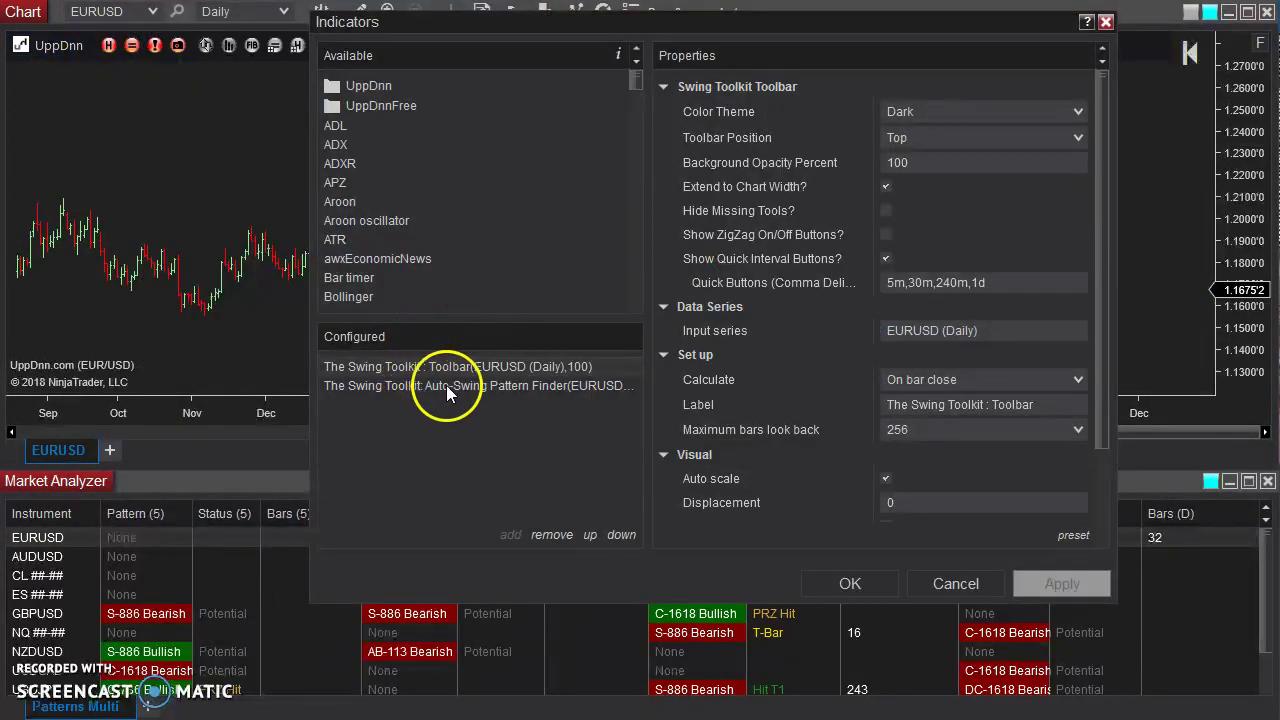
{"action": "left_click", "coordinate": [480, 393]}
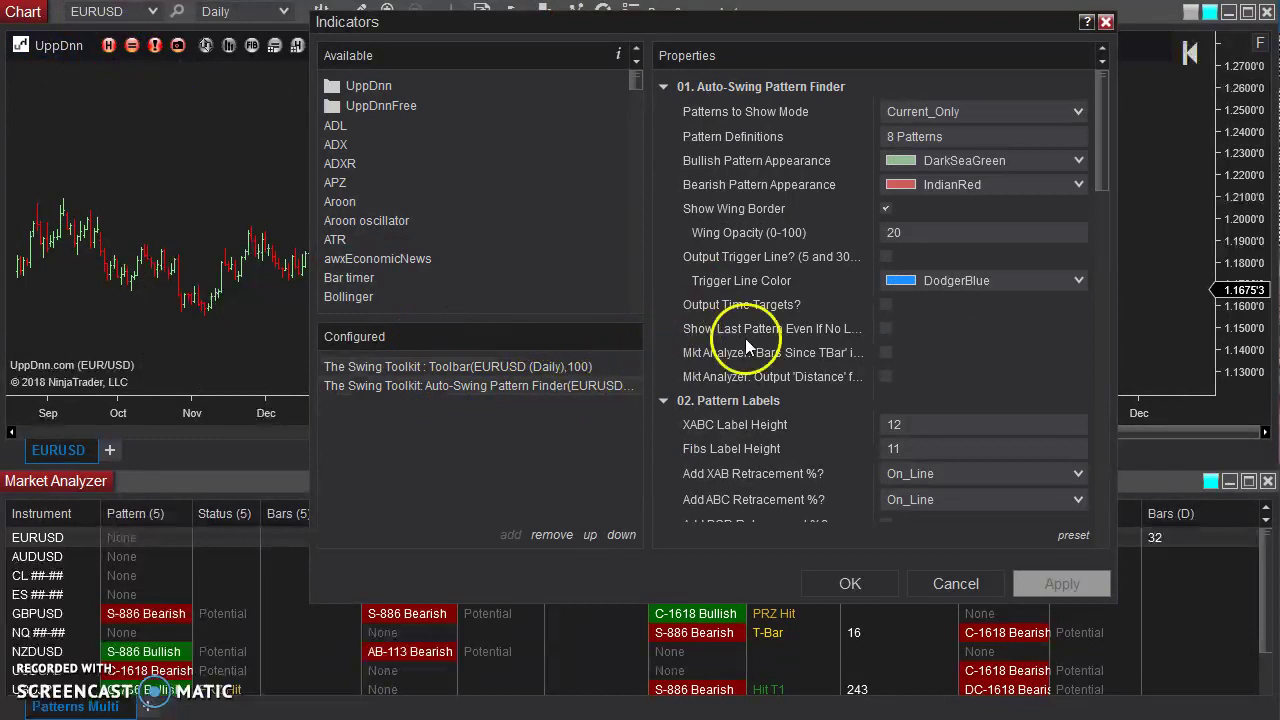
{"action": "mouse_move", "coordinate": [1101, 113]}
{"action": "left_mouse_down"}
{"action": "mouse_move", "coordinate": [1103, 260]}
{"action": "mouse_move", "coordinate": [1104, 116]}
{"action": "left_mouse_up"}
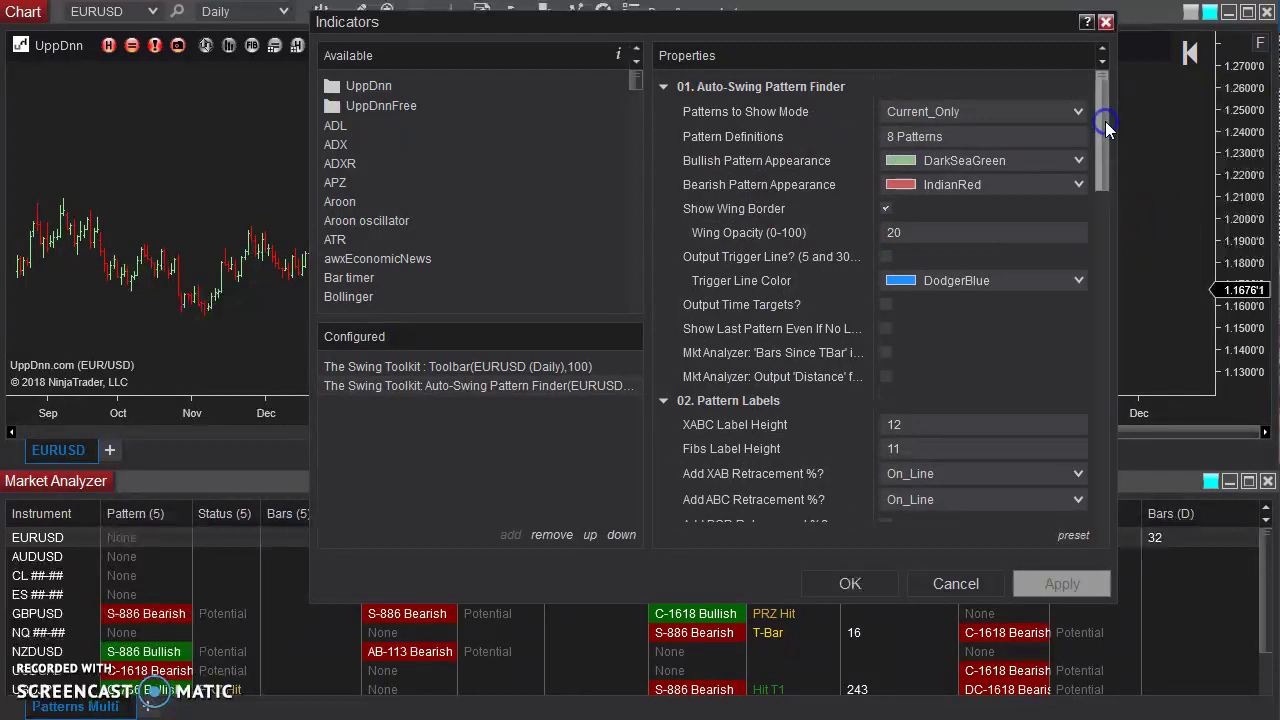
{"action": "left_click_drag", "start_coordinate": [963, 30], "coordinate": [660, 64]}
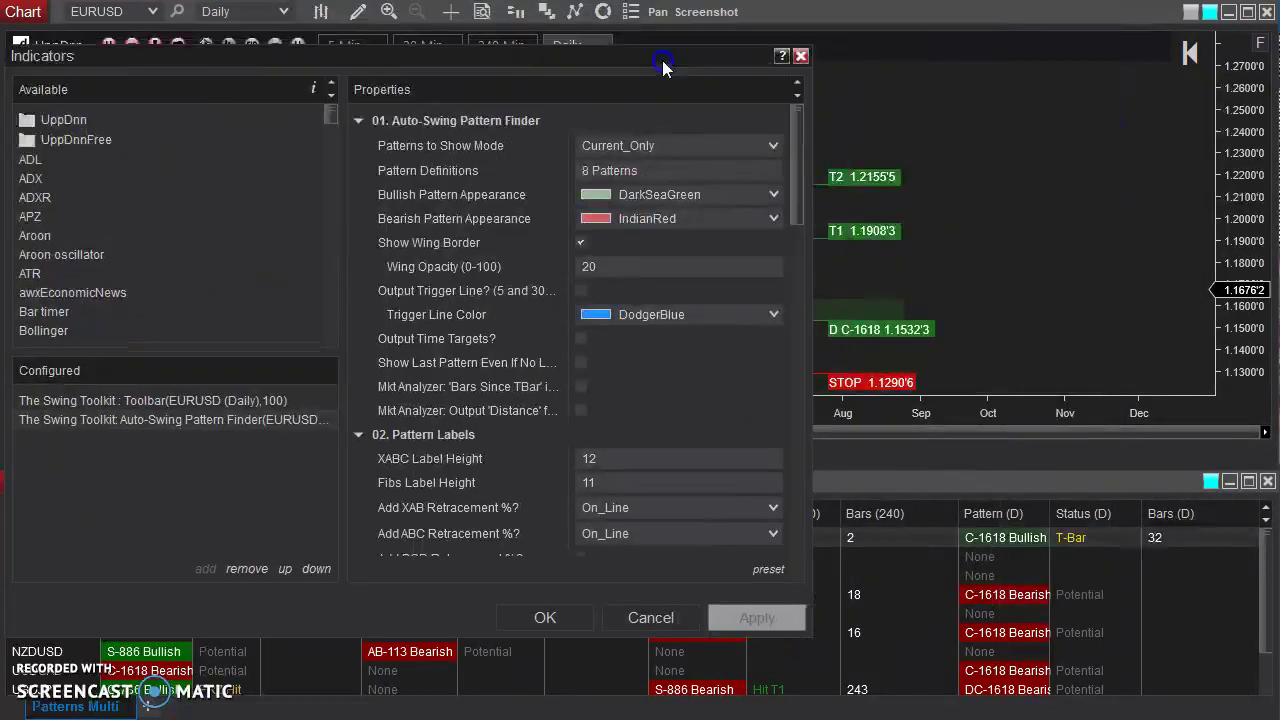
{"action": "left_click_drag", "start_coordinate": [800, 148], "coordinate": [814, 126]}
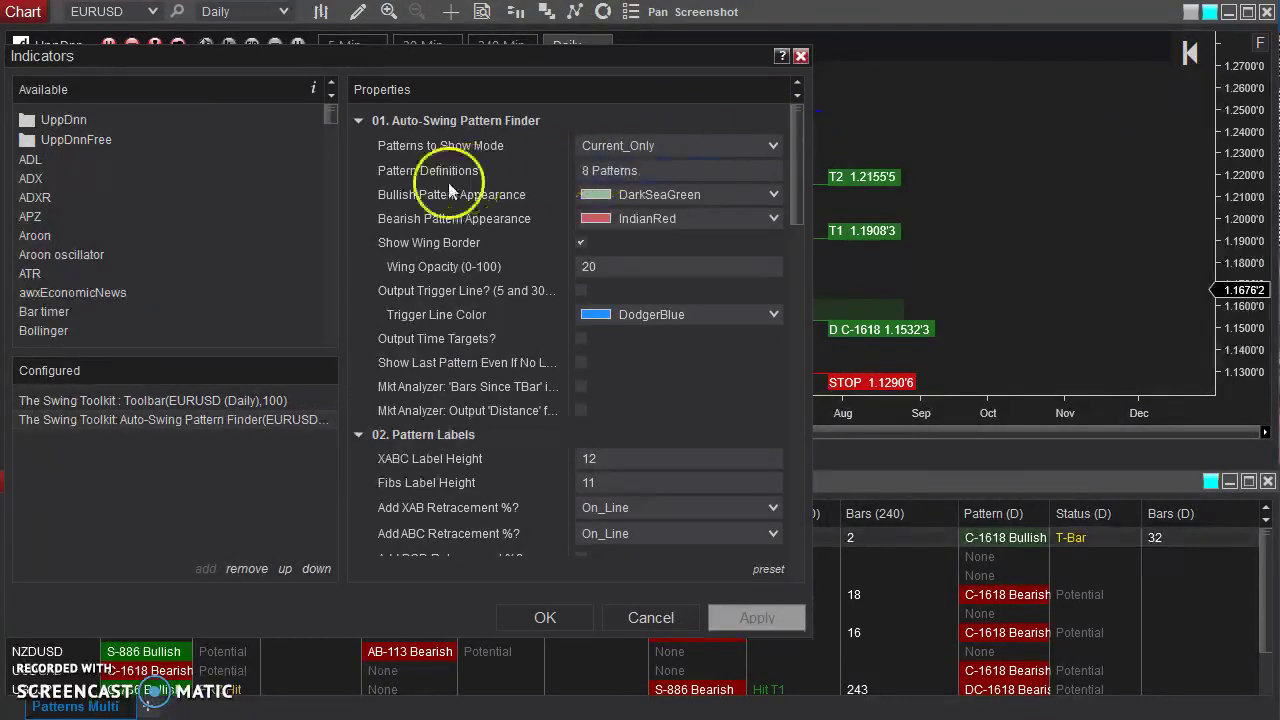
{"action": "left_click", "coordinate": [584, 172]}
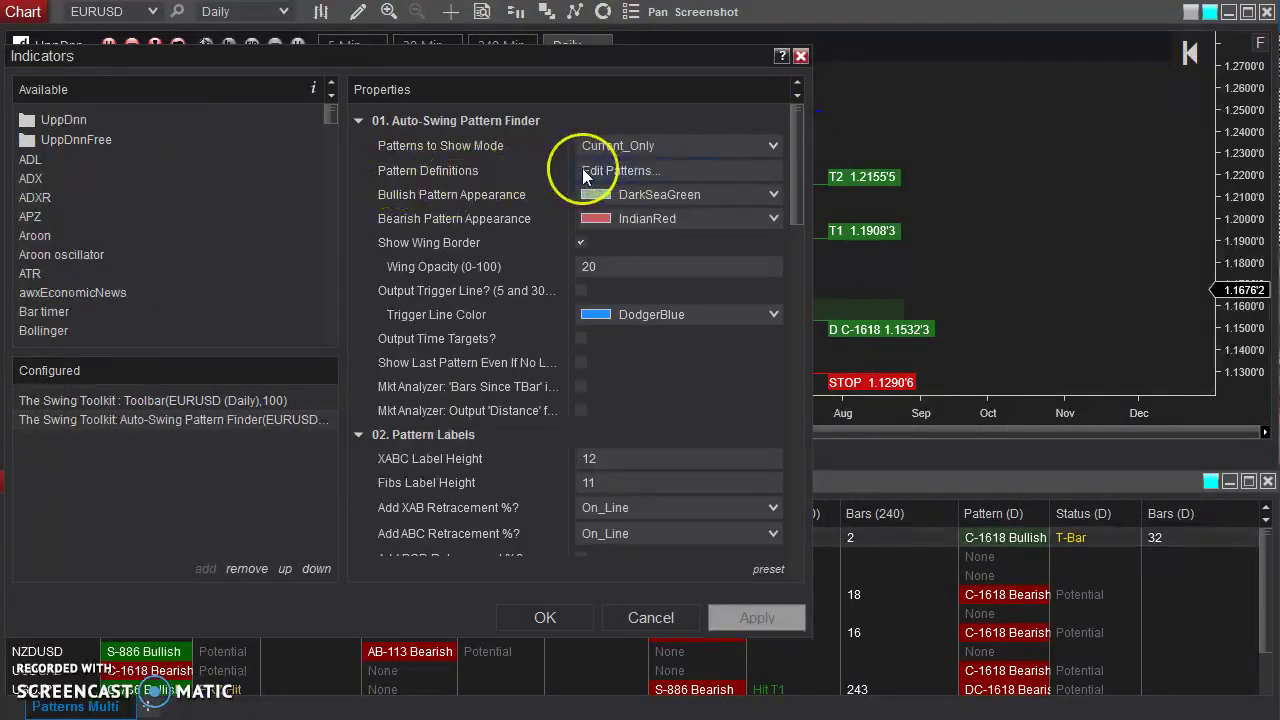
{"action": "left_click", "coordinate": [613, 172]}
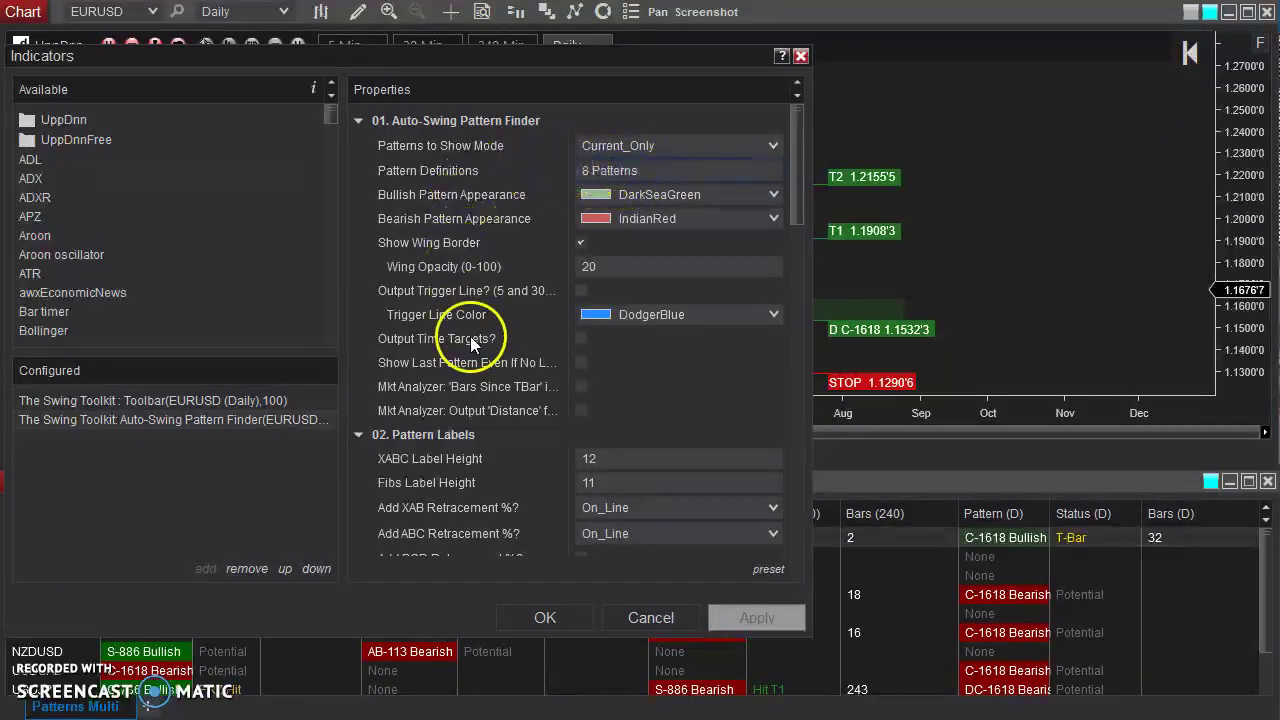
{"action": "left_click", "coordinate": [652, 617]}
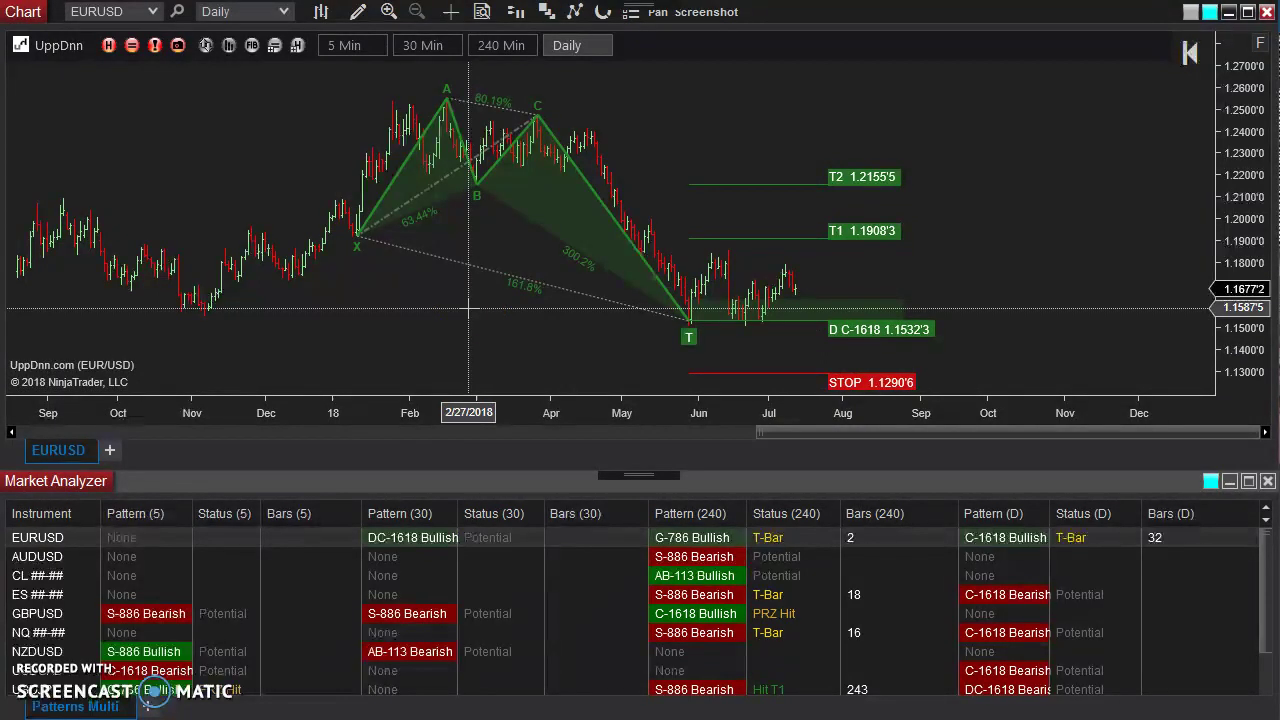
Select the drawn harmonic pattern on the EURUSD daily chart to show its anchor points
{"action": "left_click", "coordinate": [534, 348]}
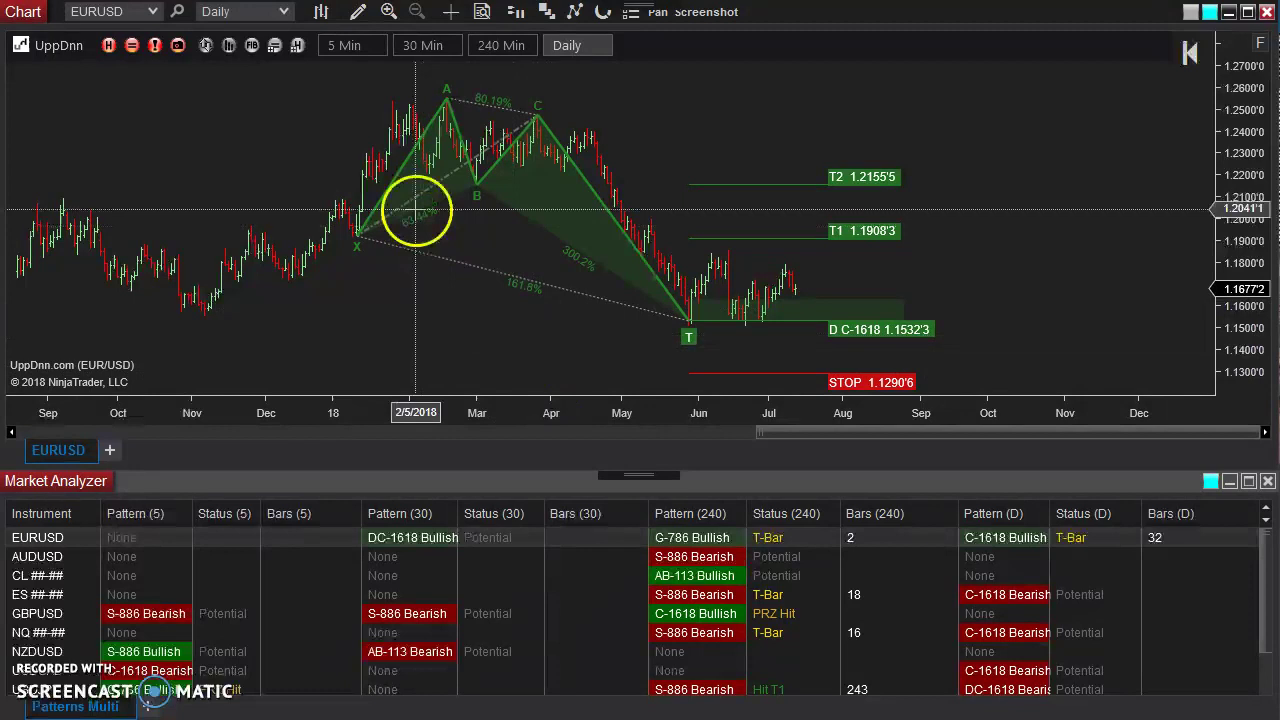
{"action": "left_click", "coordinate": [430, 285]}
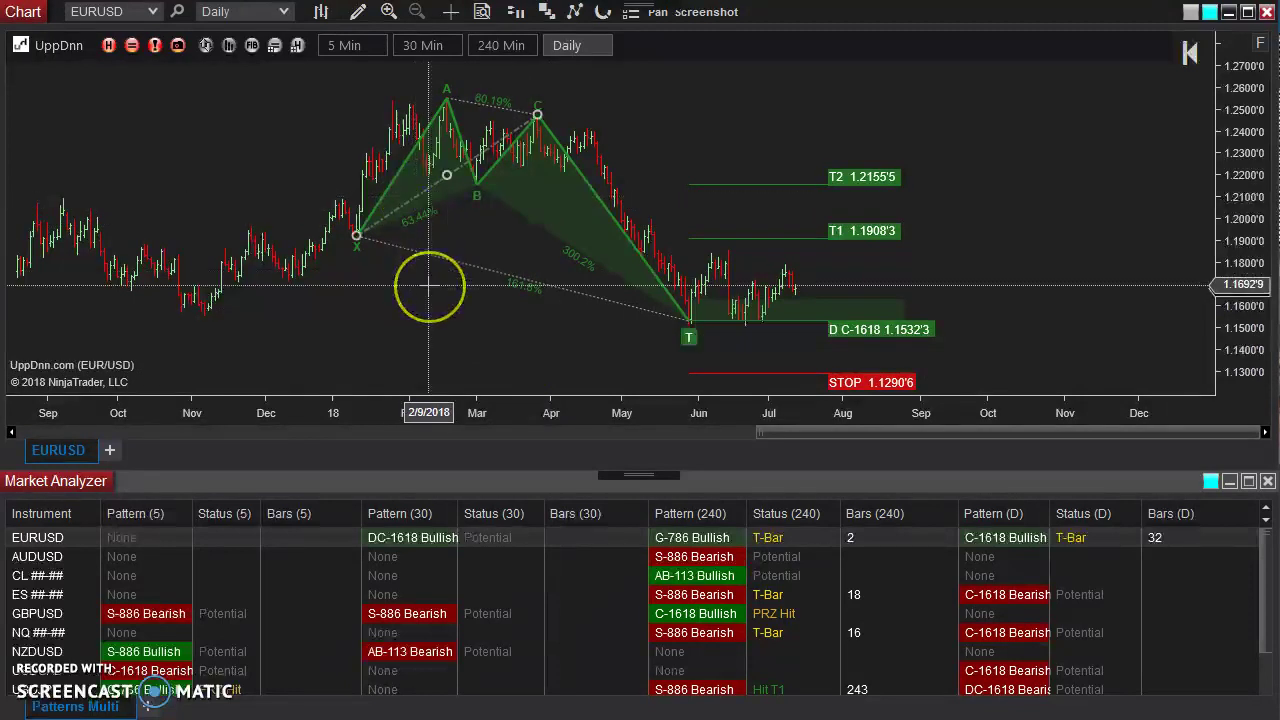
{"action": "left_click", "coordinate": [430, 285]}
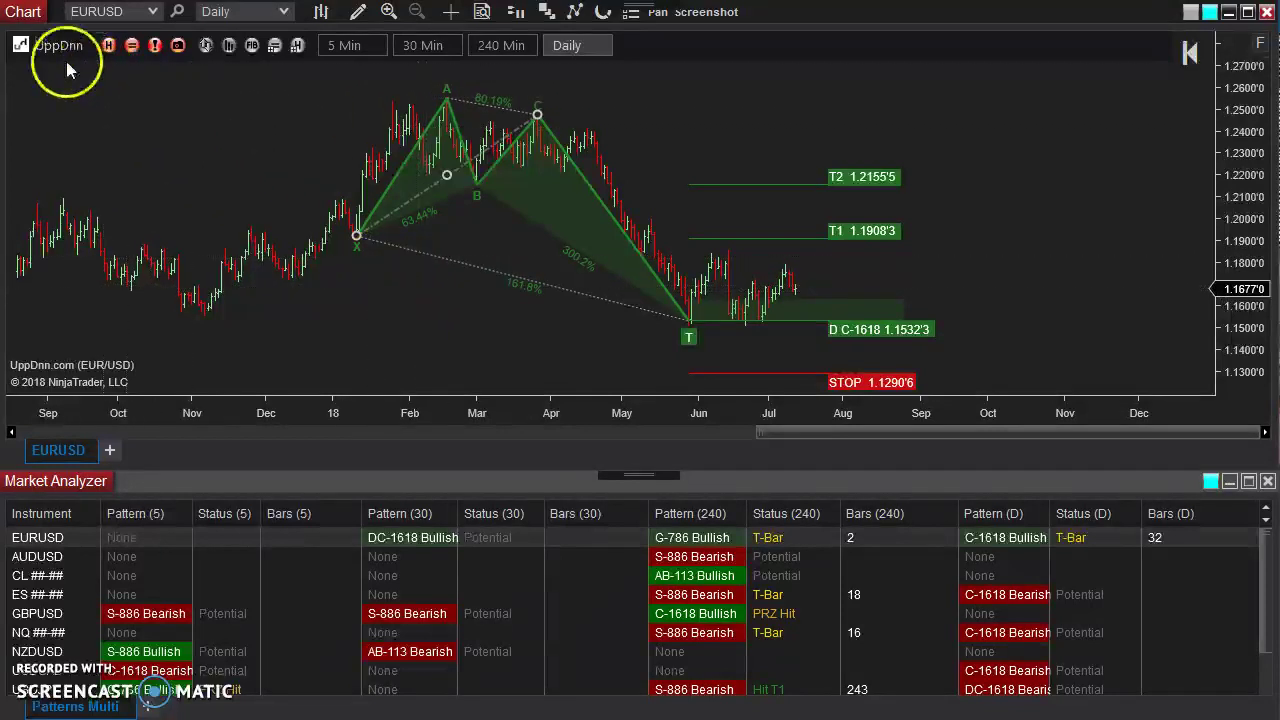